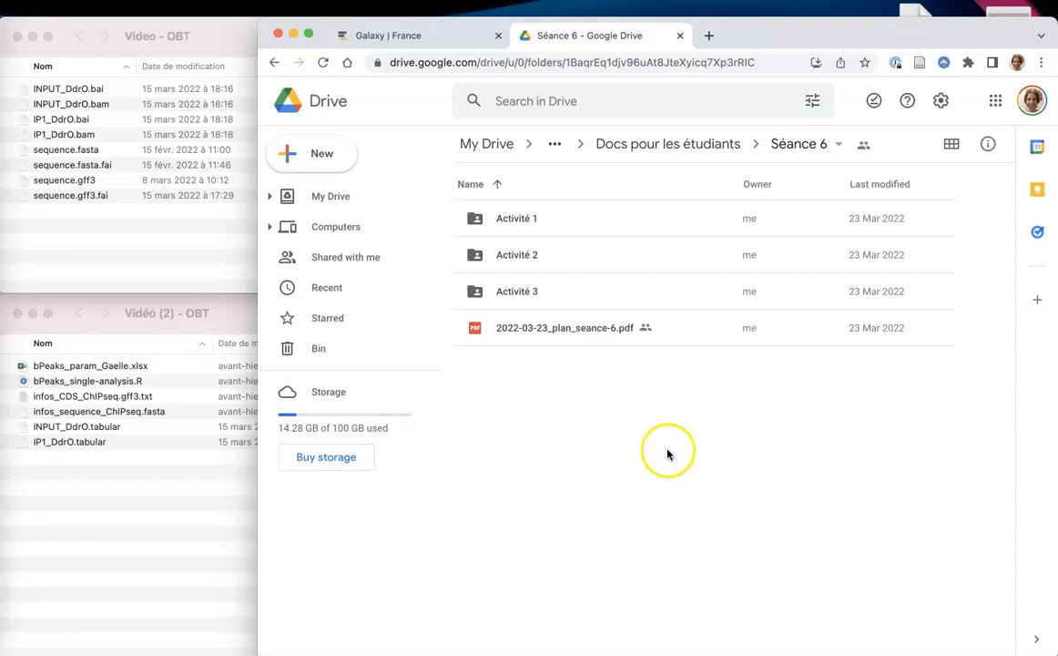
Step: Switch to Galaxy and look through the Pair-end data (fasterq-dump) and FastQC Webpage collections in the ChIPseq history
left_click(415, 36)
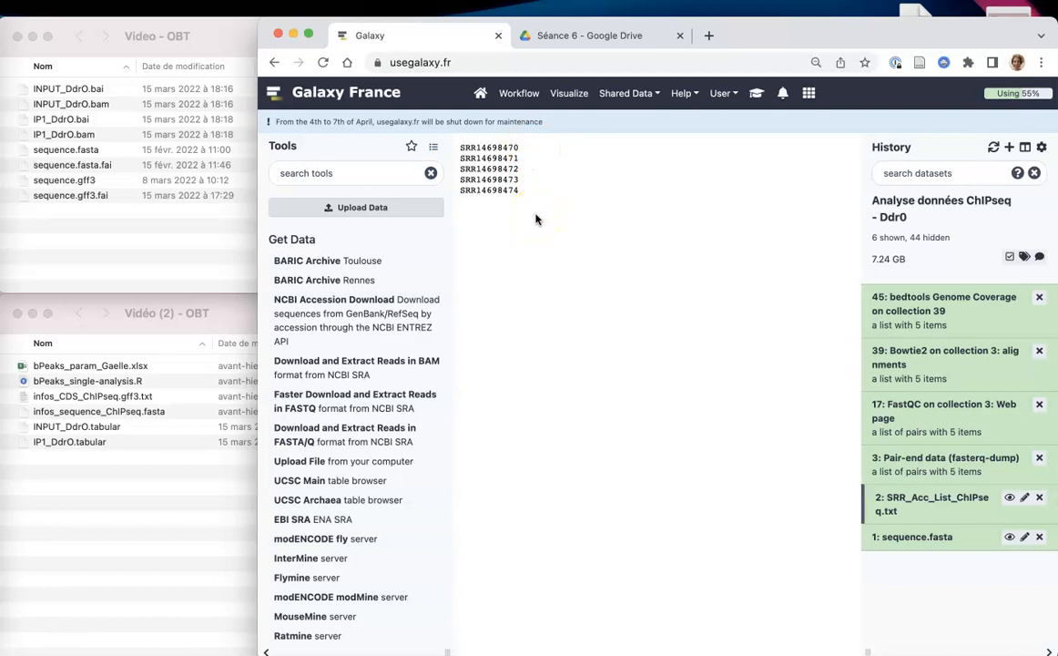
left_click(899, 459)
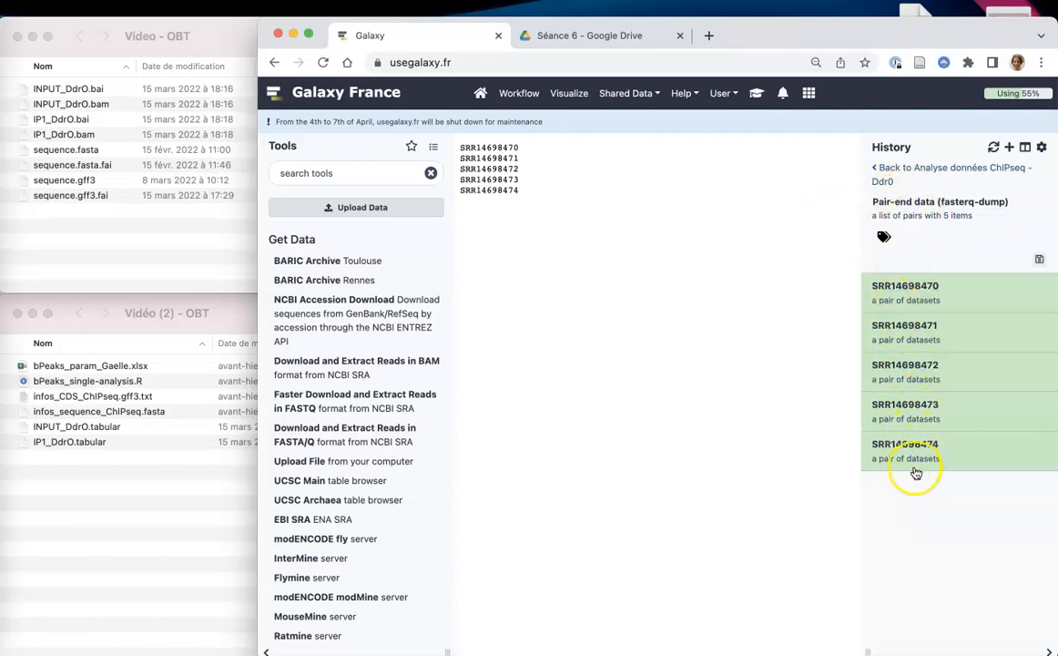
left_click(903, 176)
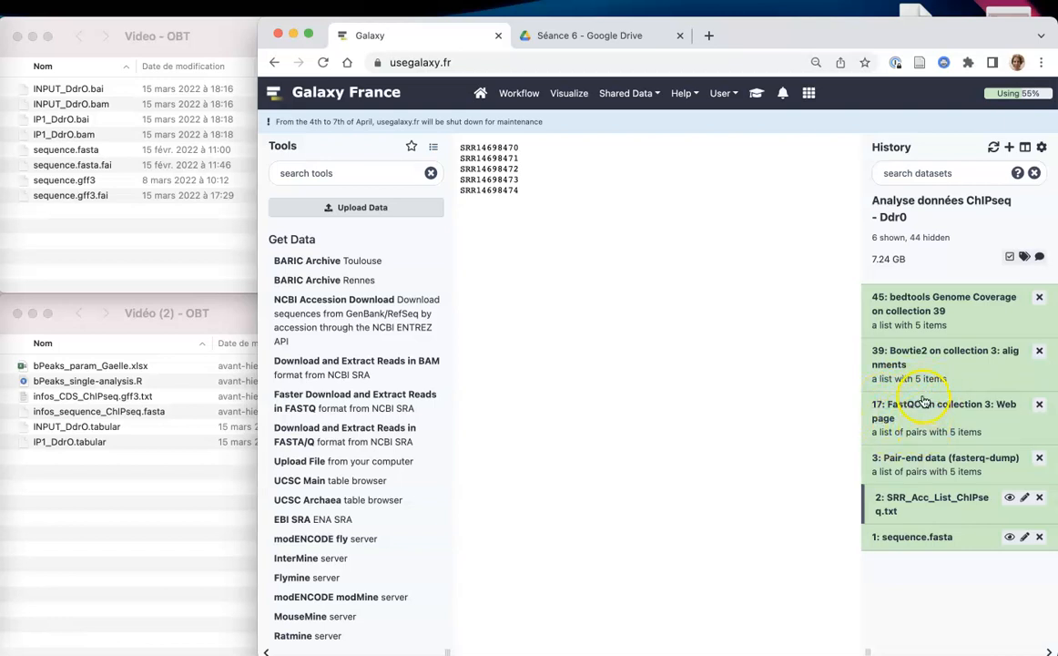
left_click(924, 433)
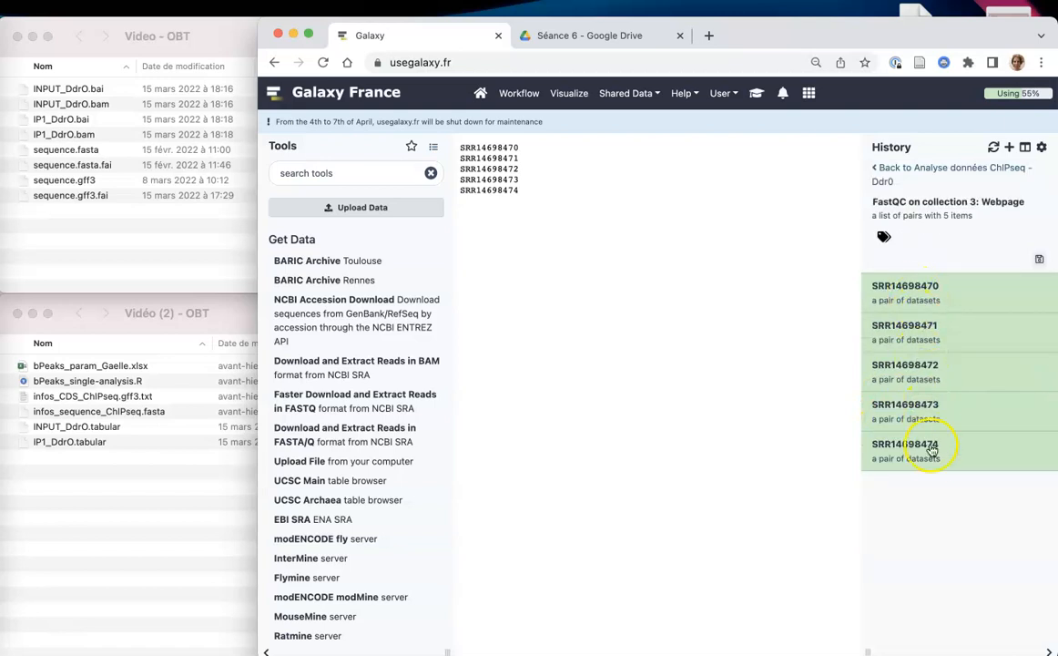
left_click(935, 173)
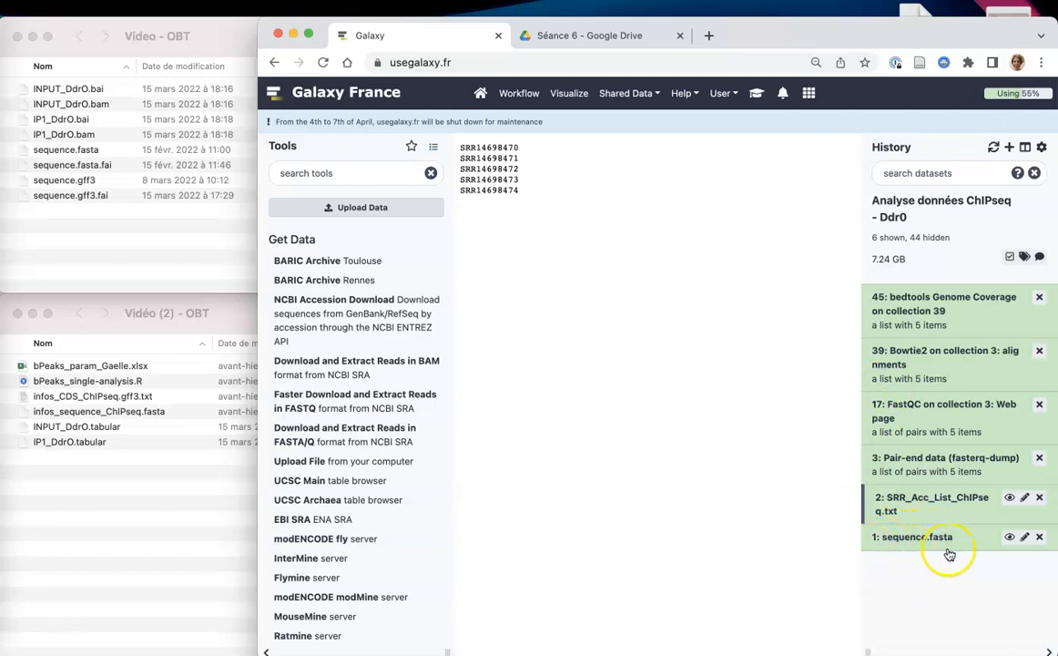
Step: View the contents of sequence.fasta and the details of SRR14698470 in the Bowtie2 alignments collection
left_click(1010, 541)
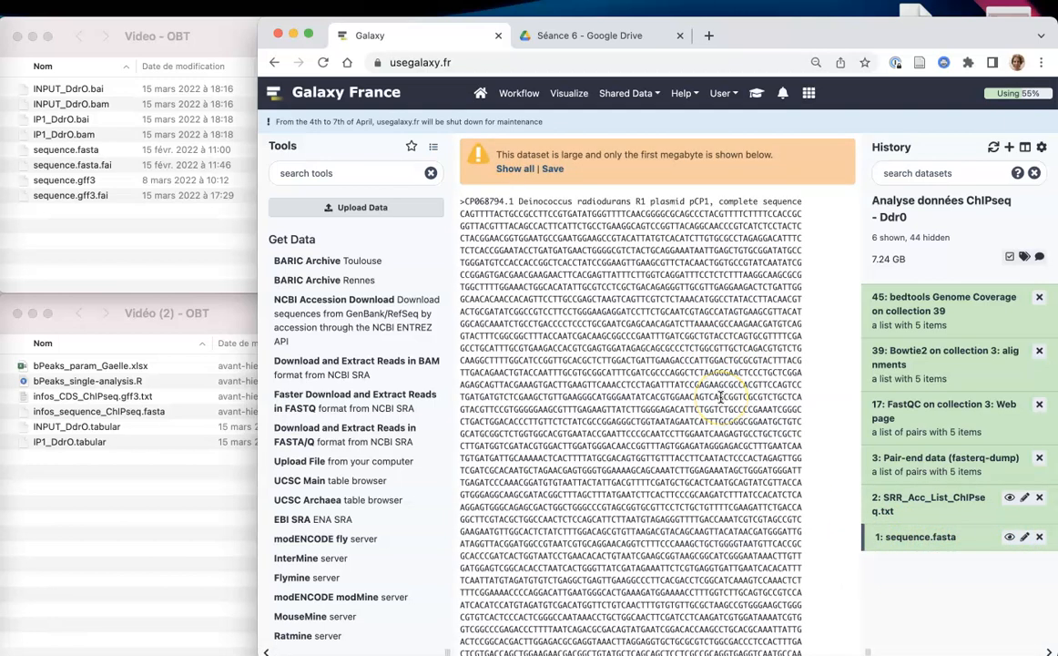
left_click(898, 364)
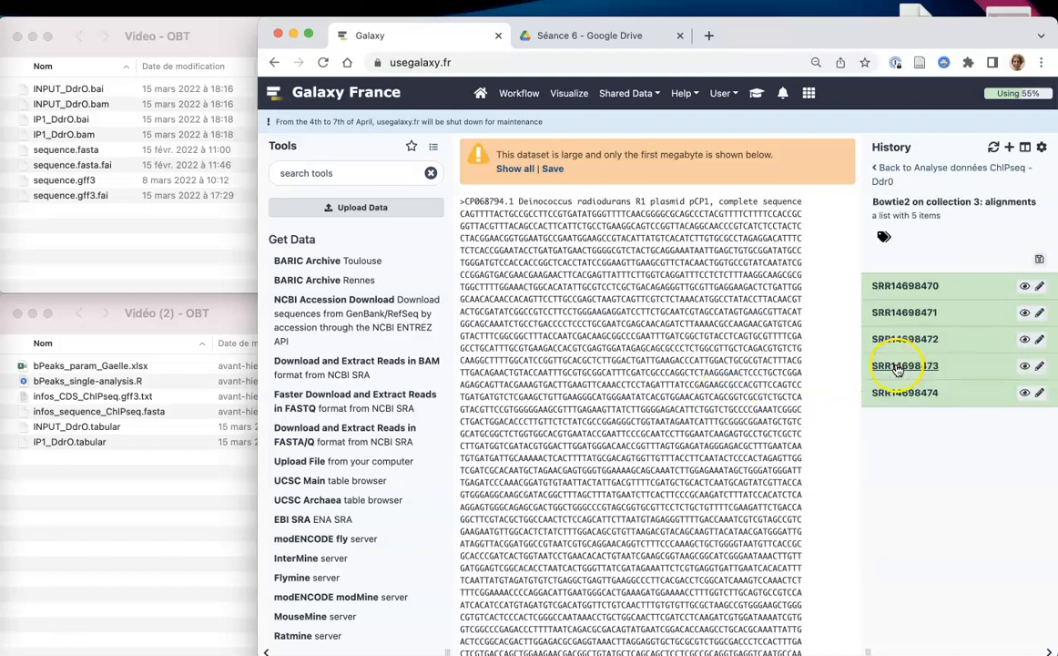
left_click(898, 290)
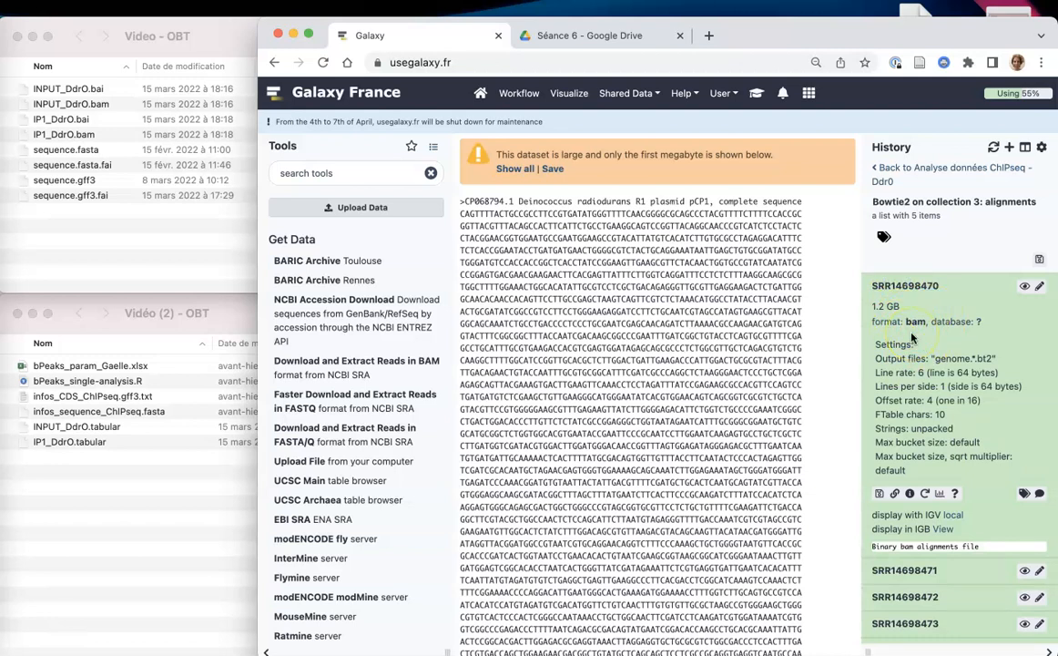
left_click(945, 169)
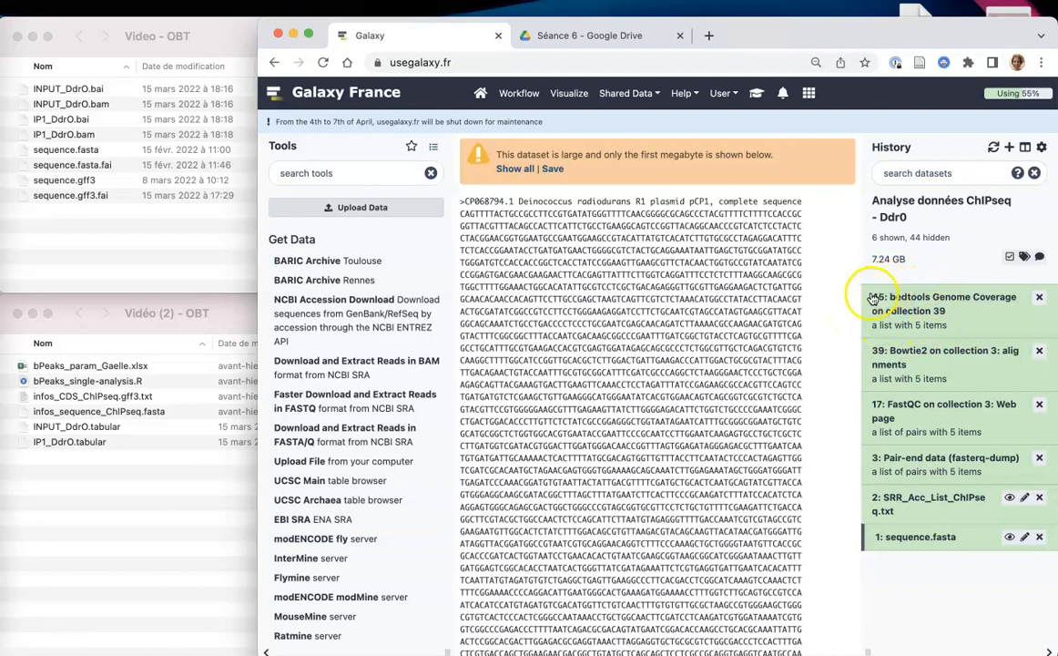
Step: Display the coverage table of SRR14698470 from the bedtools Genome Coverage collection
left_click(920, 303)
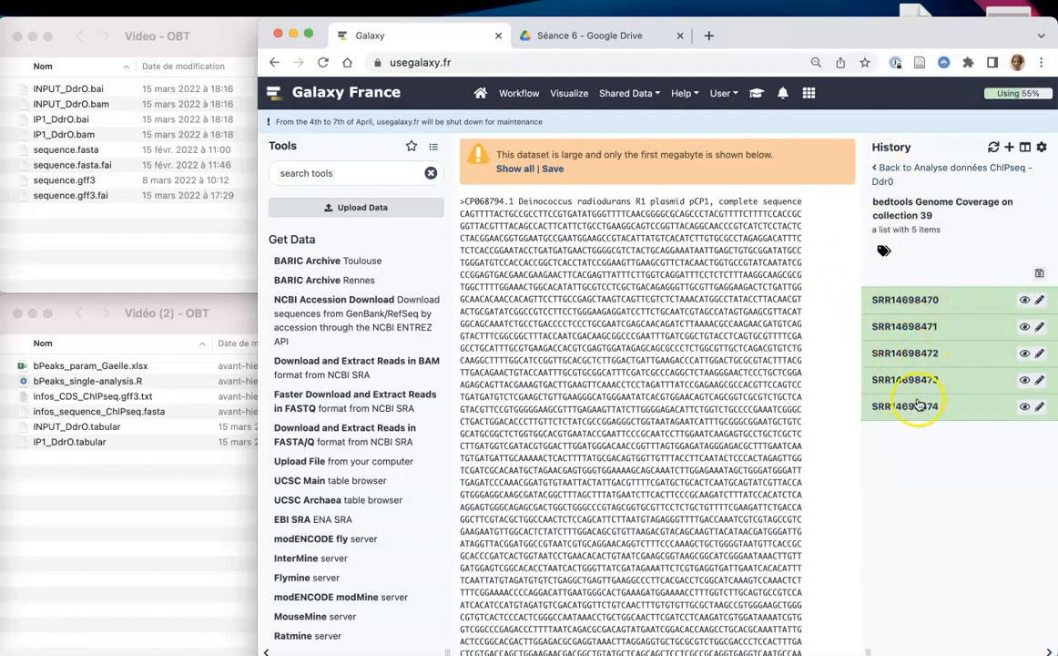
left_click(894, 300)
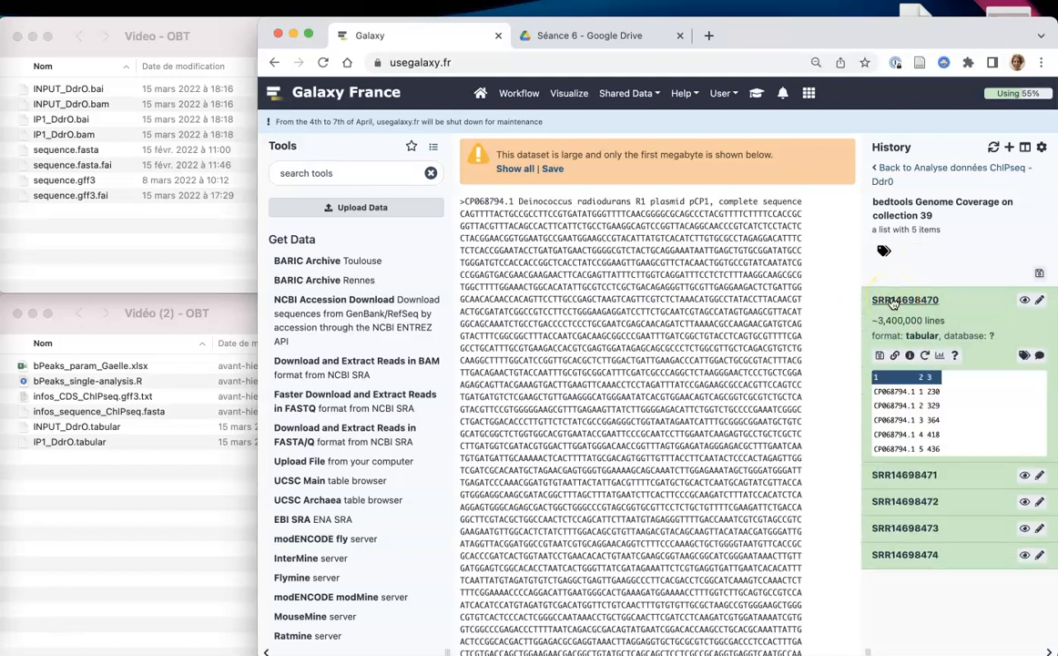
left_click(1024, 301)
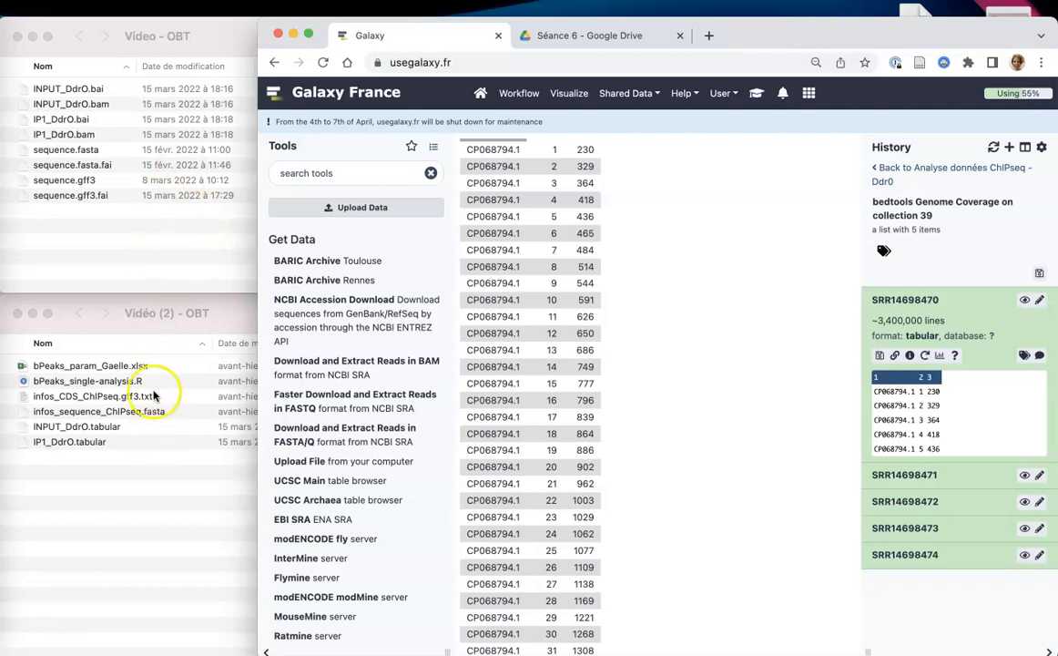
Step: Switch to Google Drive and browse the Partage de fichiers folder inside Docs pour les étudiants
left_click(136, 225)
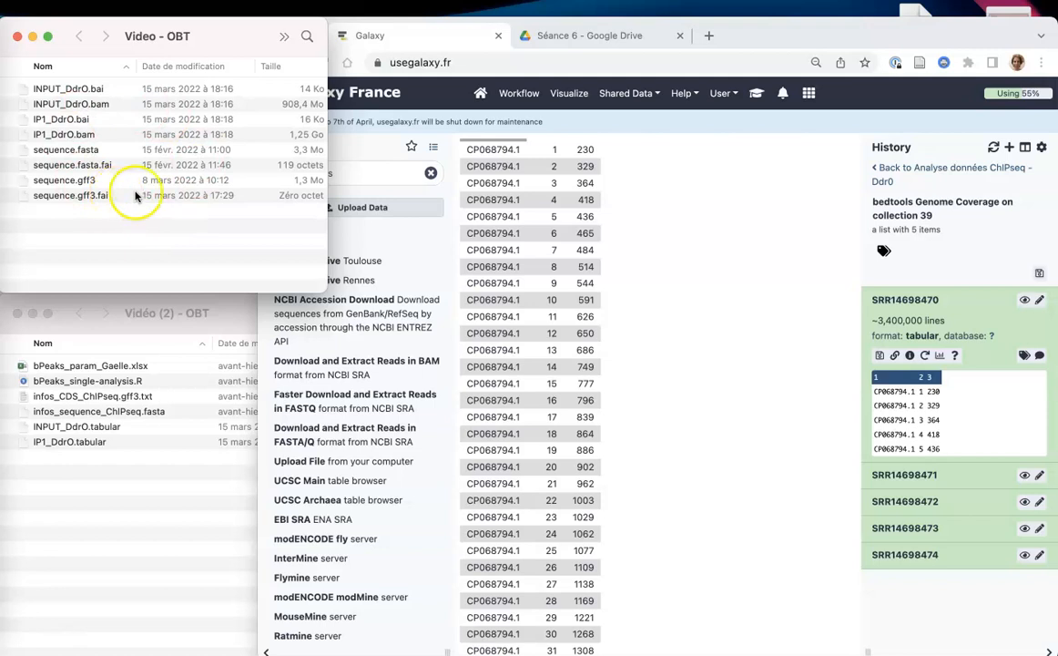
left_click(765, 37)
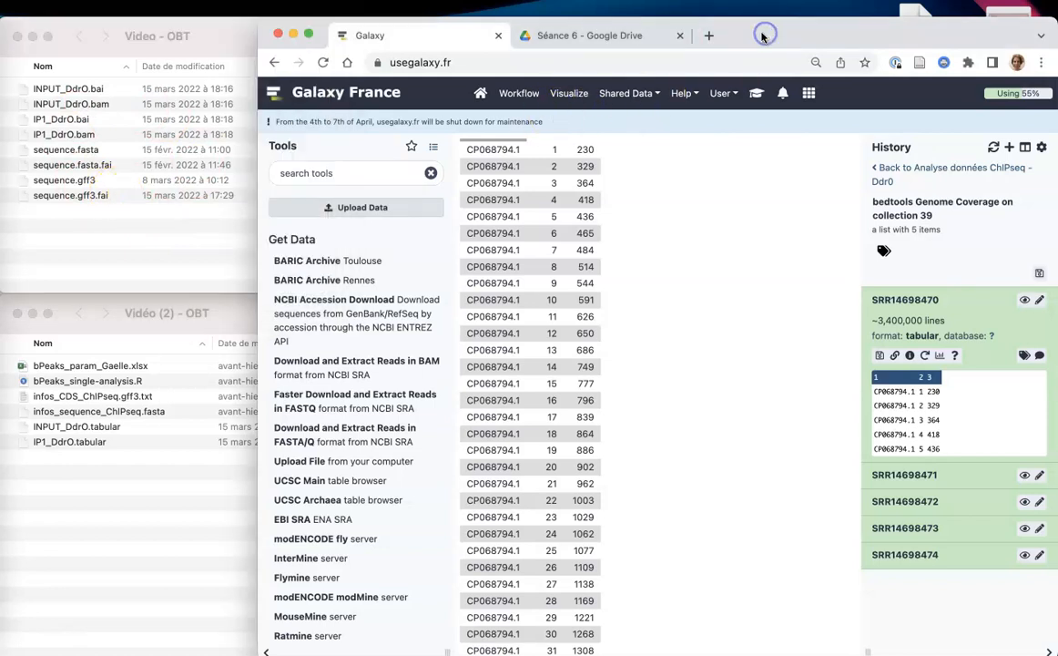
left_click(604, 46)
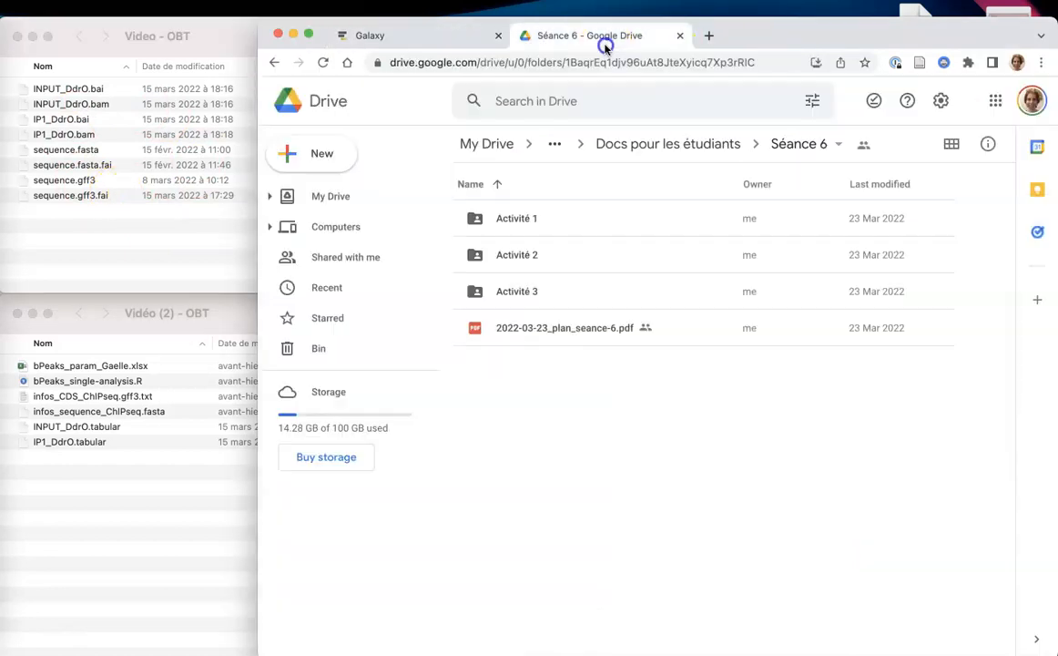
left_click(636, 146)
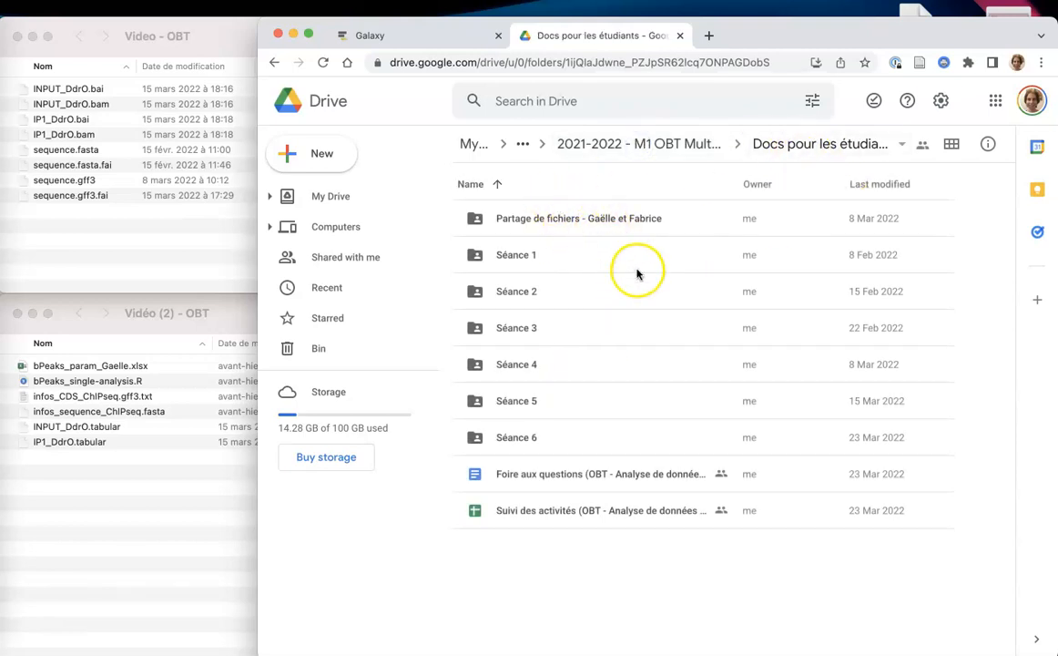
double_click(551, 219)
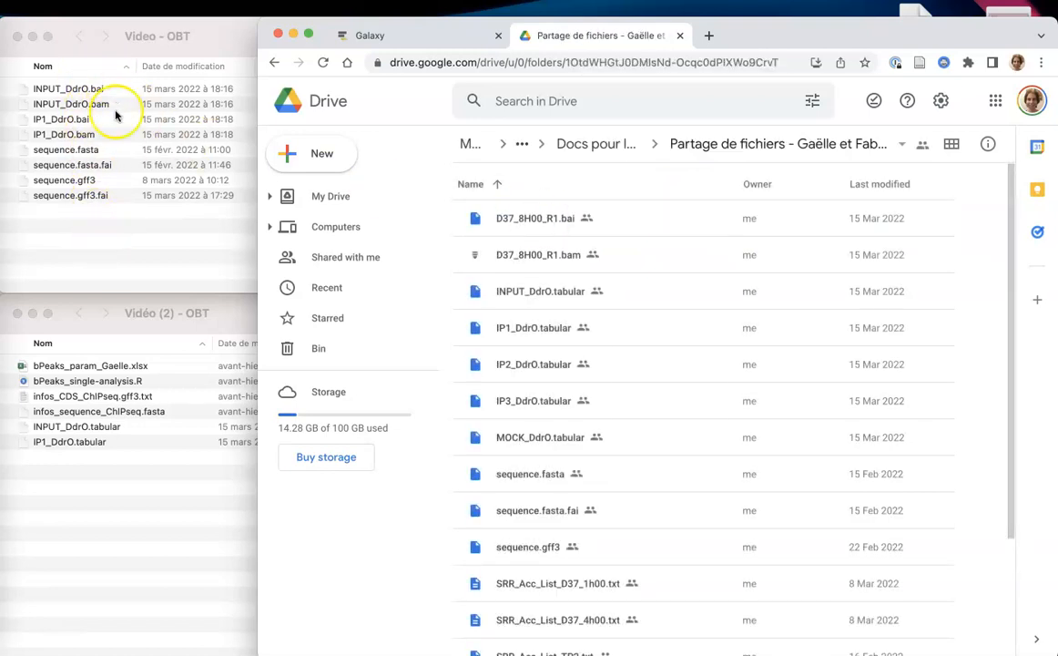
scroll(623, 283, "down", 4)
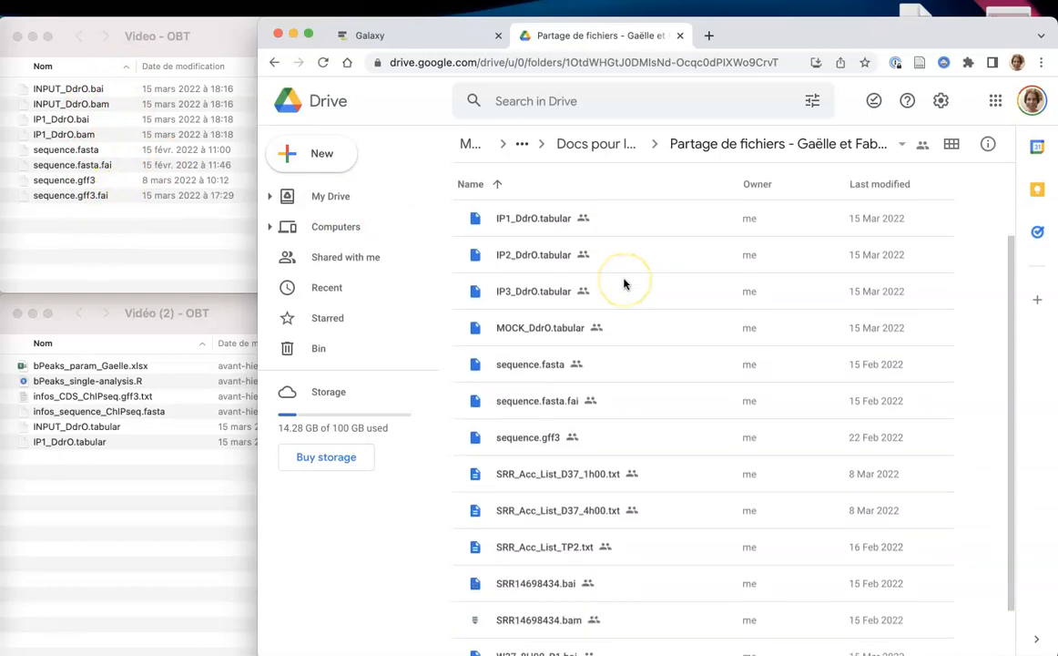
scroll(622, 283, "up", 4)
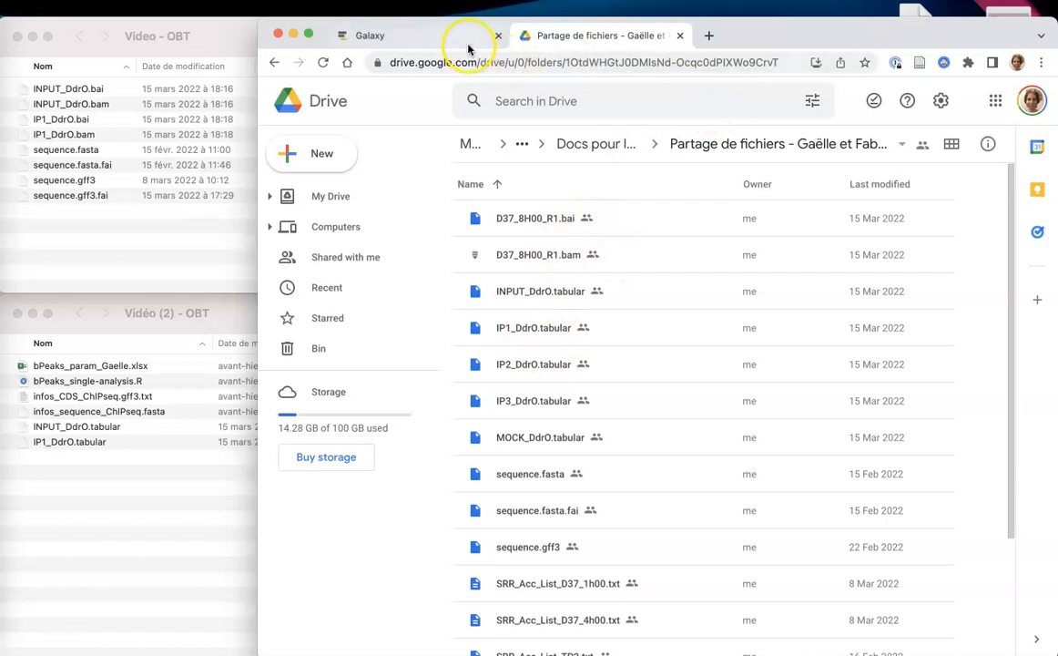
Step: Open the Activité 2 folder of Séance 6 on Drive and compare its files with the local Vidéo (2) - OBT folder
left_click(692, 147)
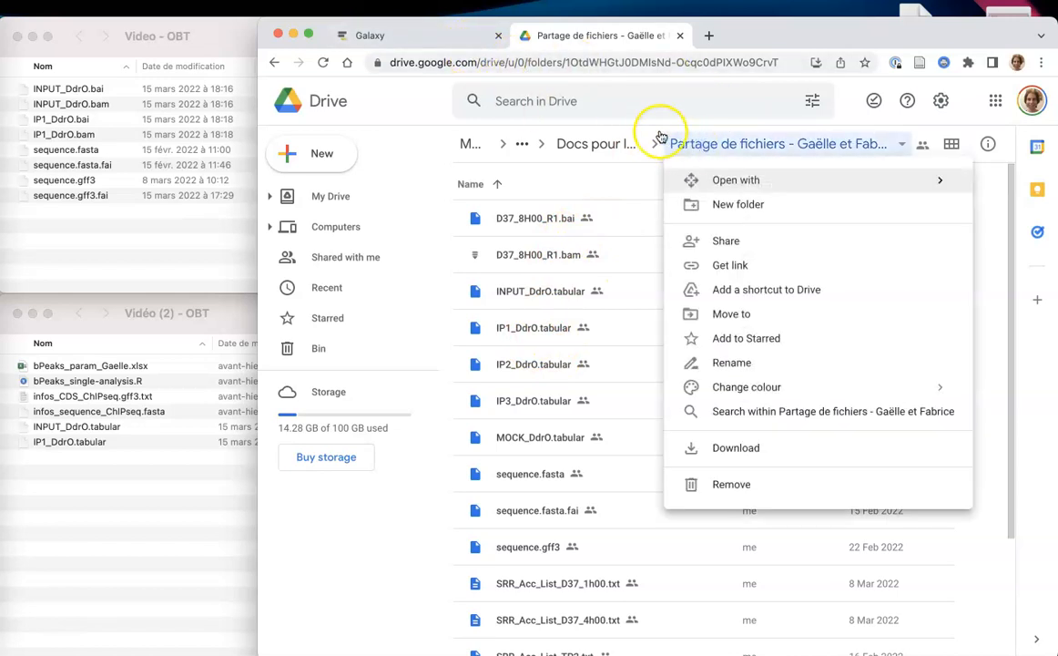
left_click(599, 146)
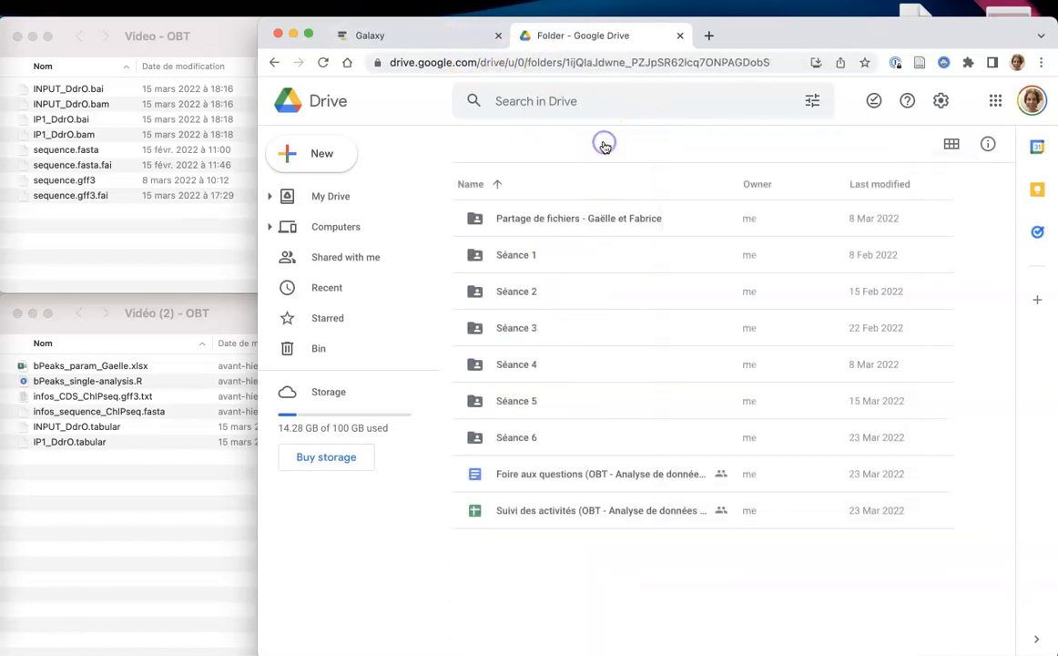
double_click(521, 439)
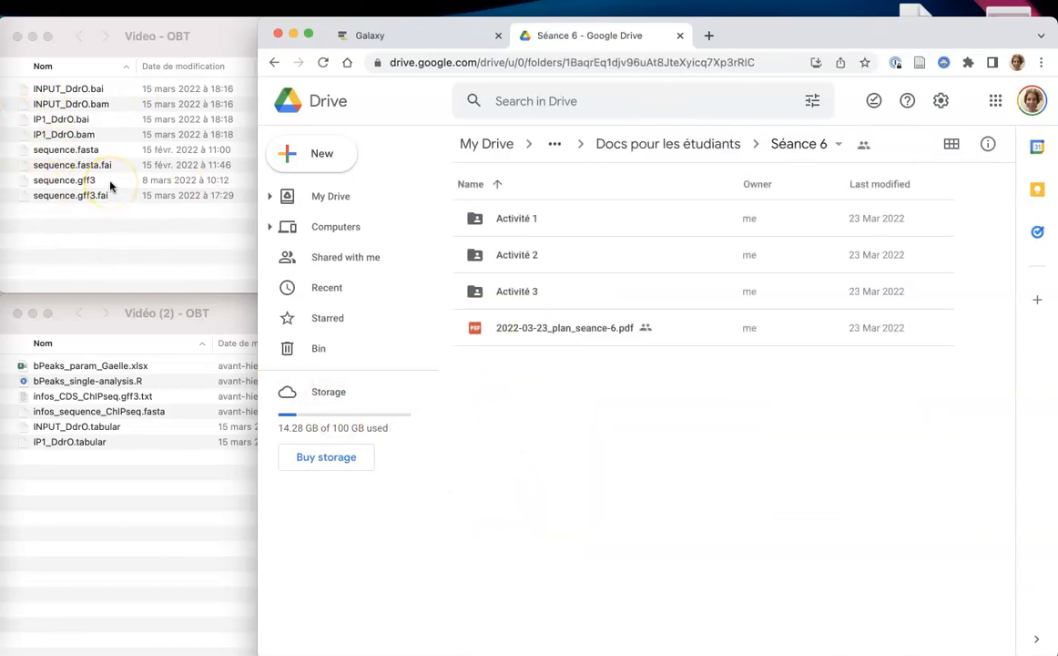
left_click(141, 491)
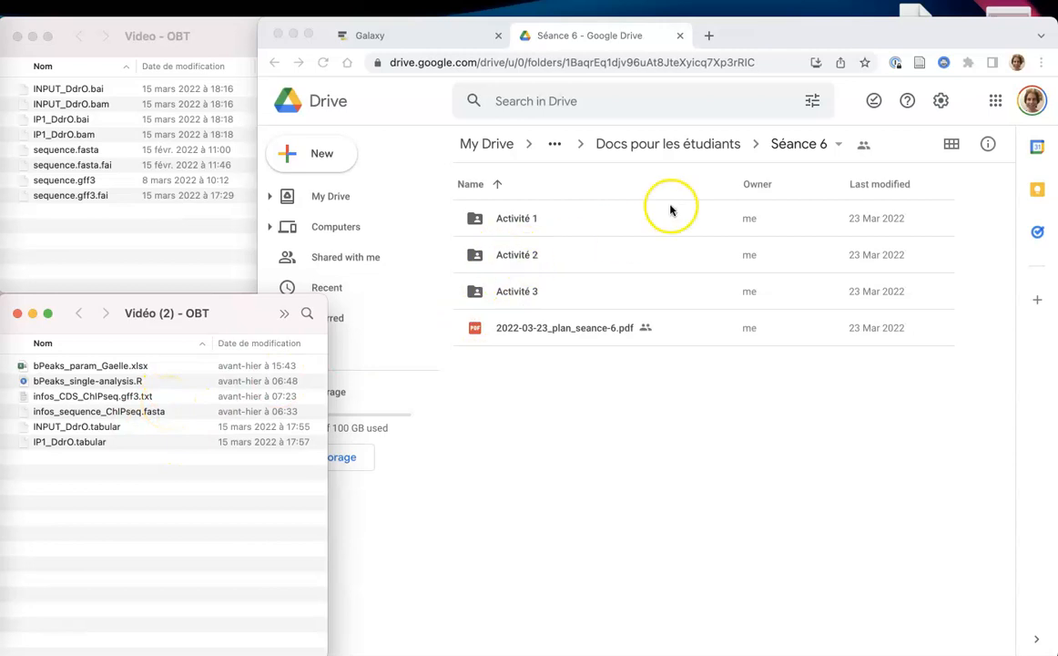
double_click(529, 255)
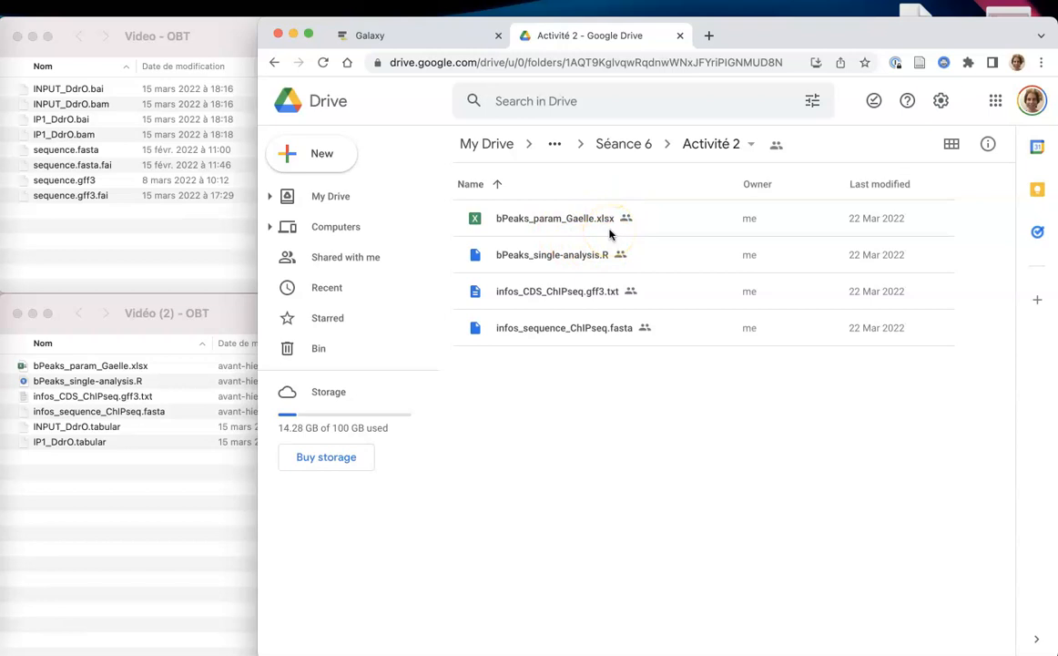
left_click(166, 504)
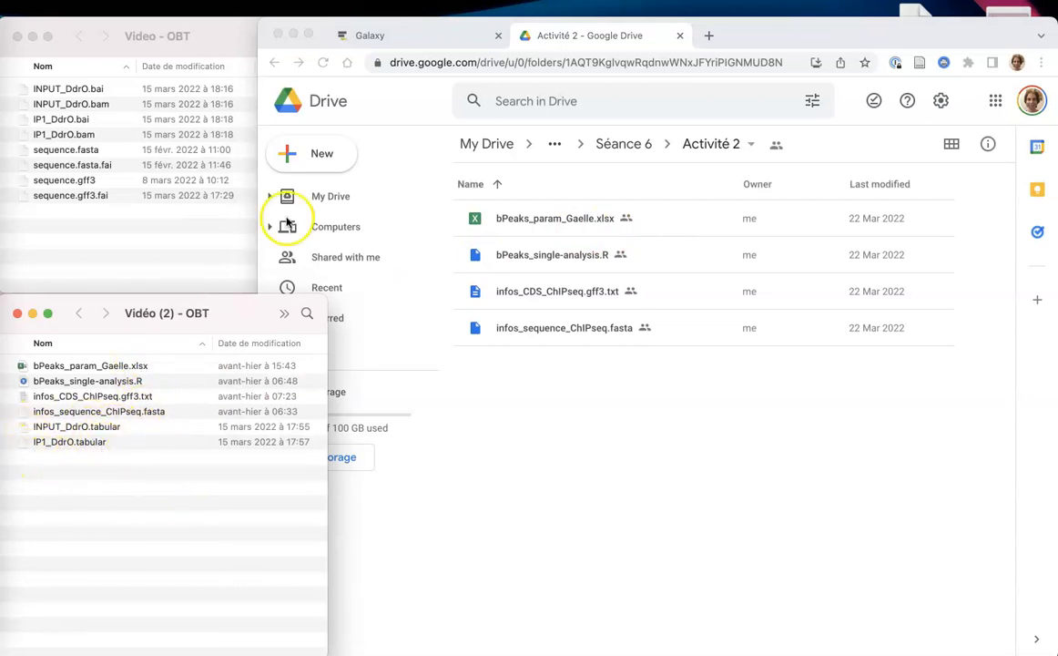
Step: Review the sources of the tabular files in Galaxy and Drive's Partage de fichiers folder, and bring both local OBT folders forward
left_click(362, 41)
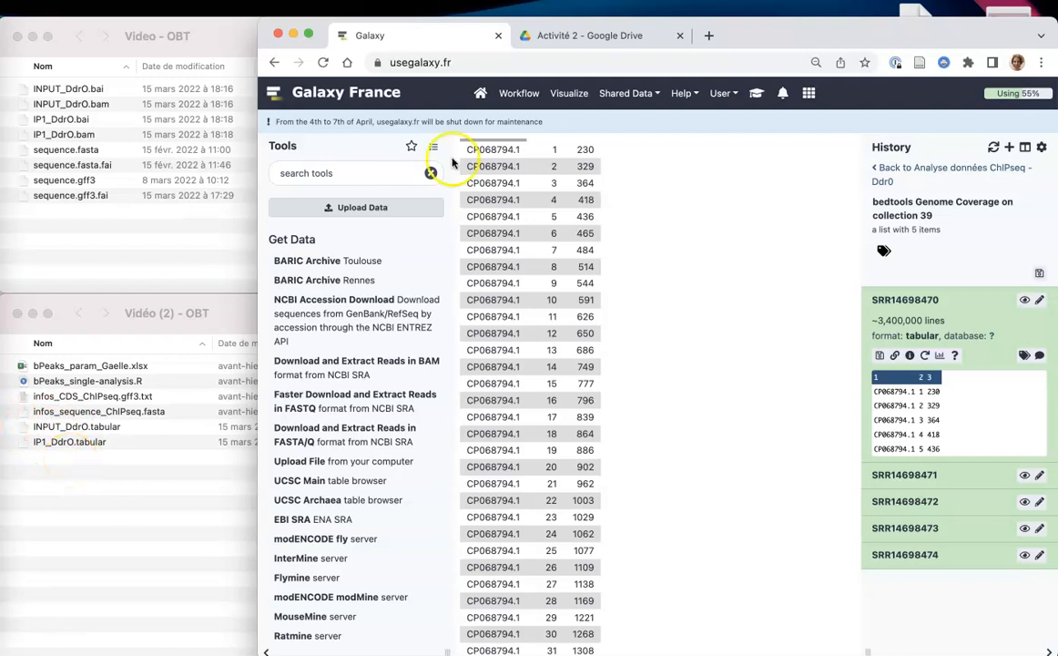
left_click(599, 38)
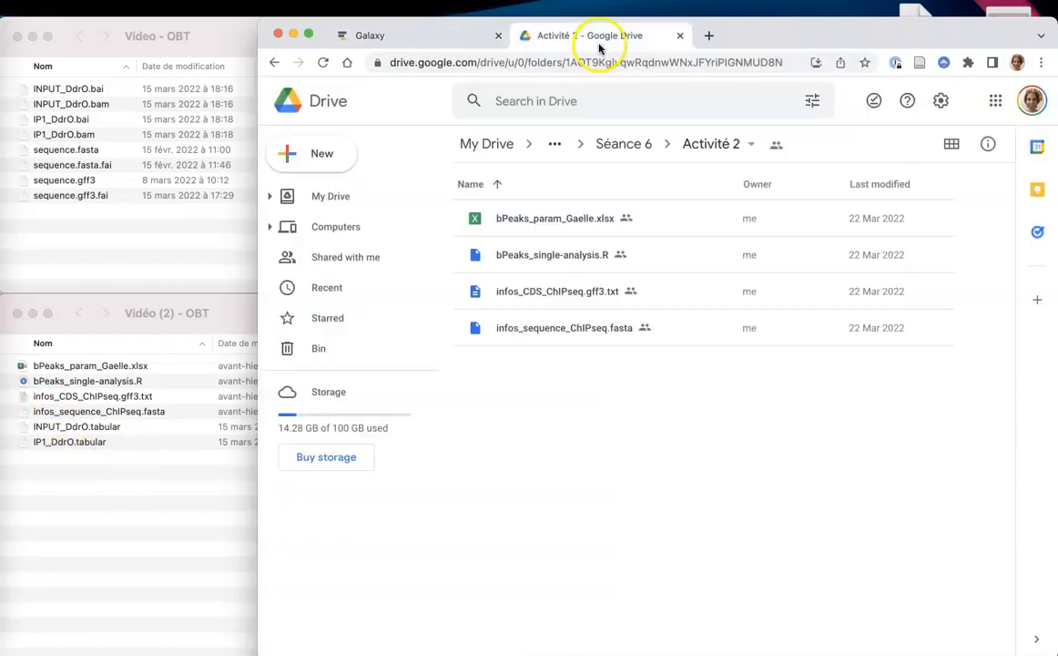
left_click(619, 148)
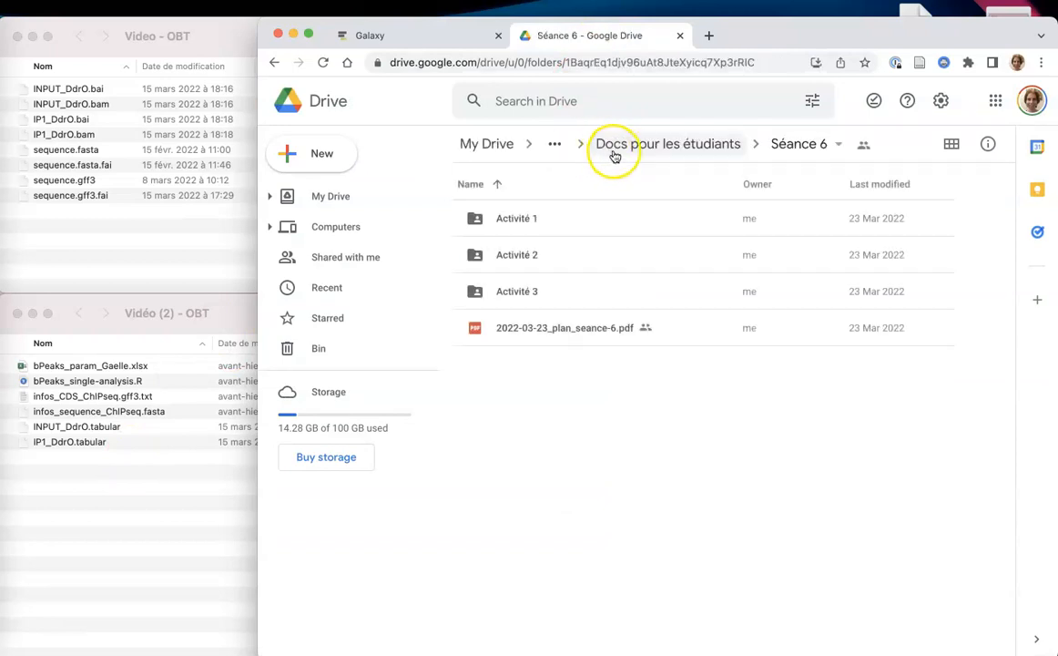
left_click(616, 150)
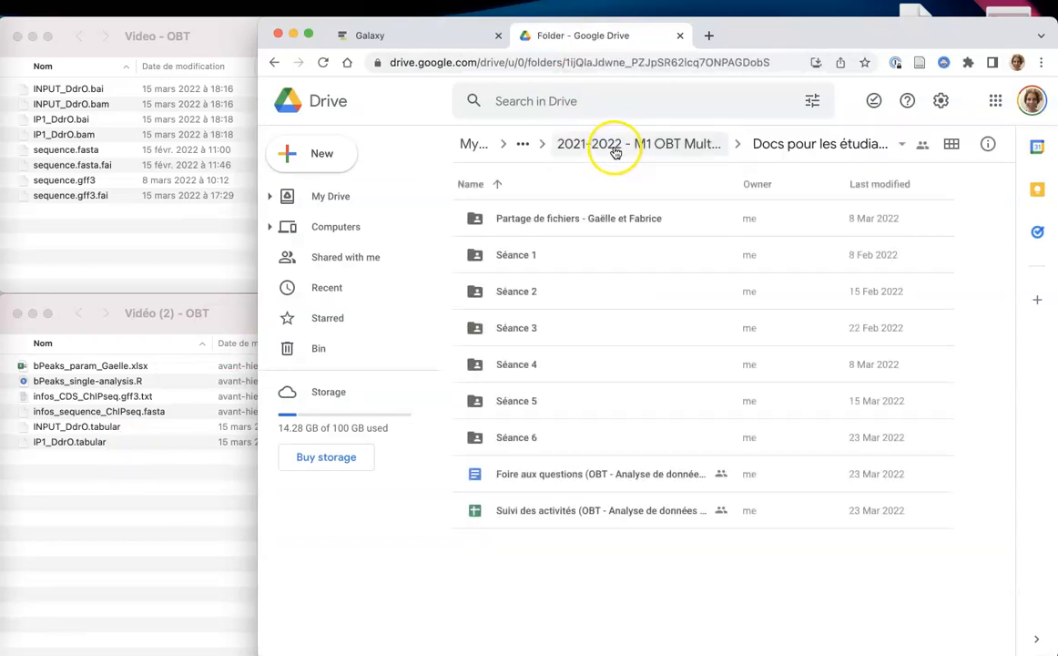
double_click(592, 219)
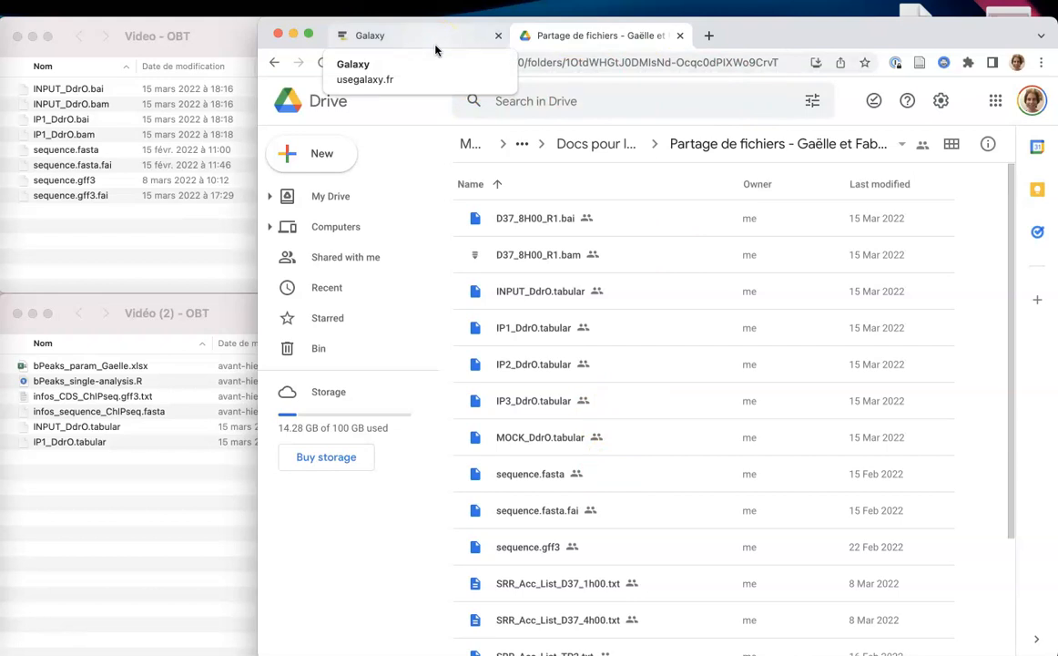
left_click(176, 254)
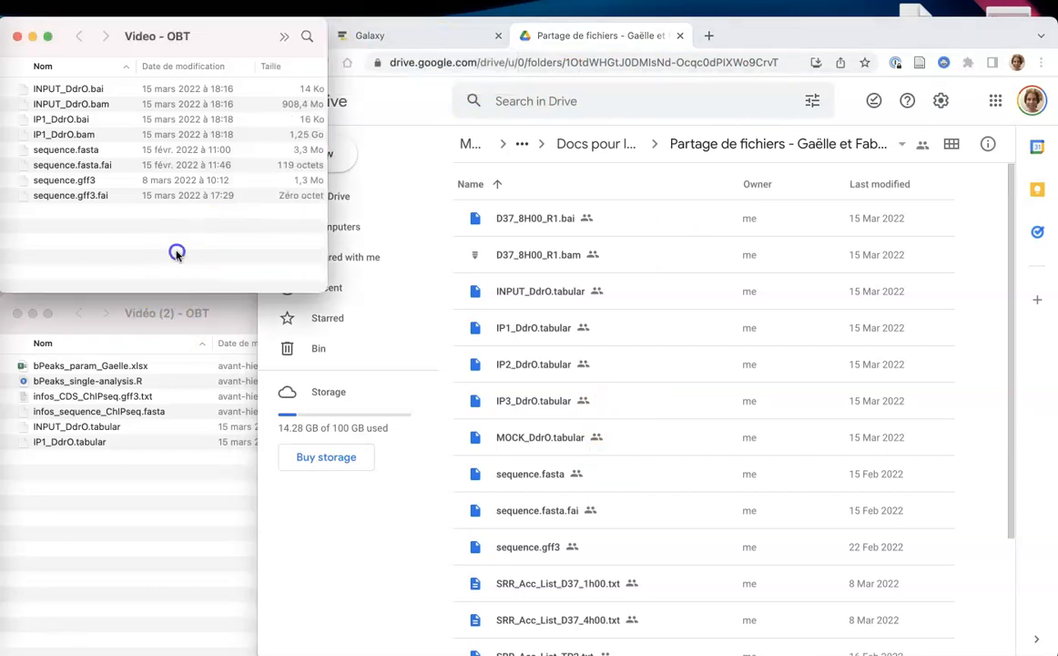
left_click(176, 487)
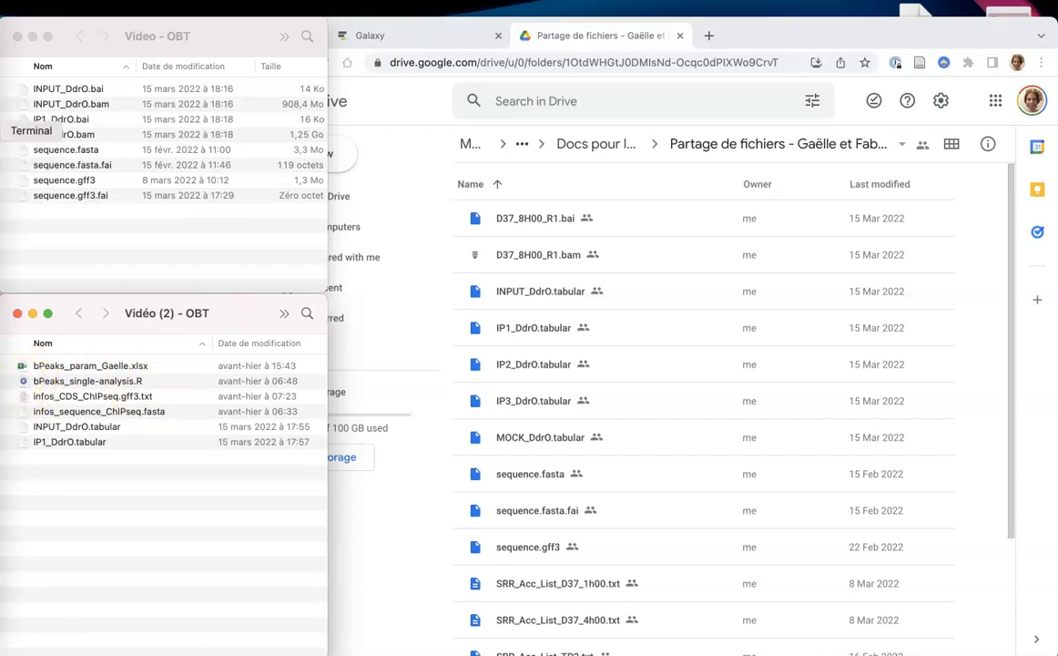
Step: Switch to RStudio, move its window beside the local folders, and remove all environment objects, including hidden ones
left_click(153, 239)
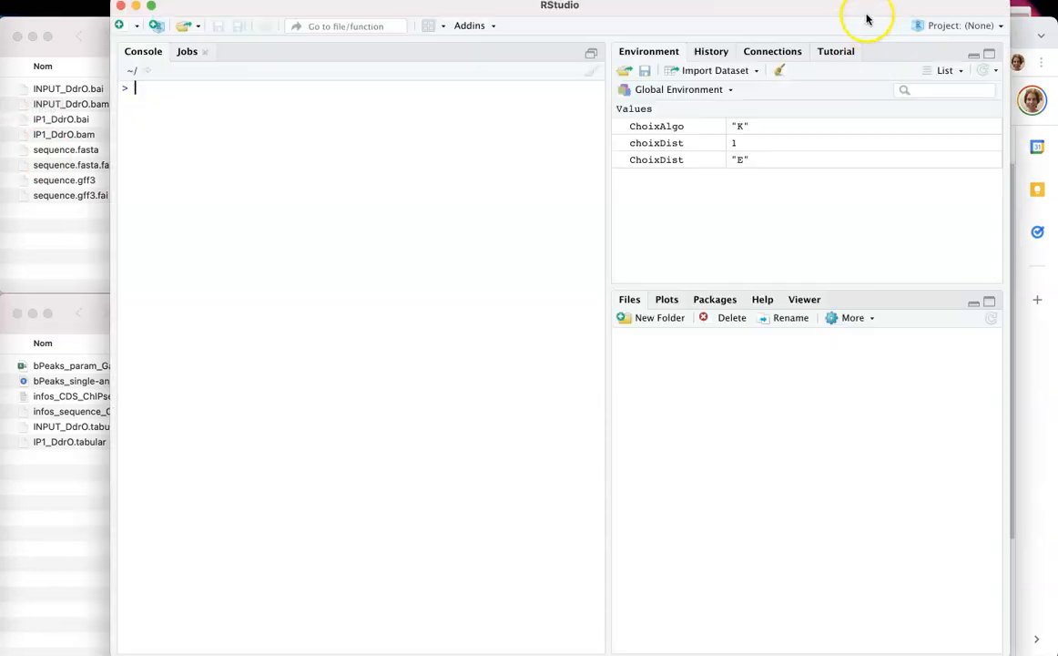
left_click_drag(865, 13, 918, 16)
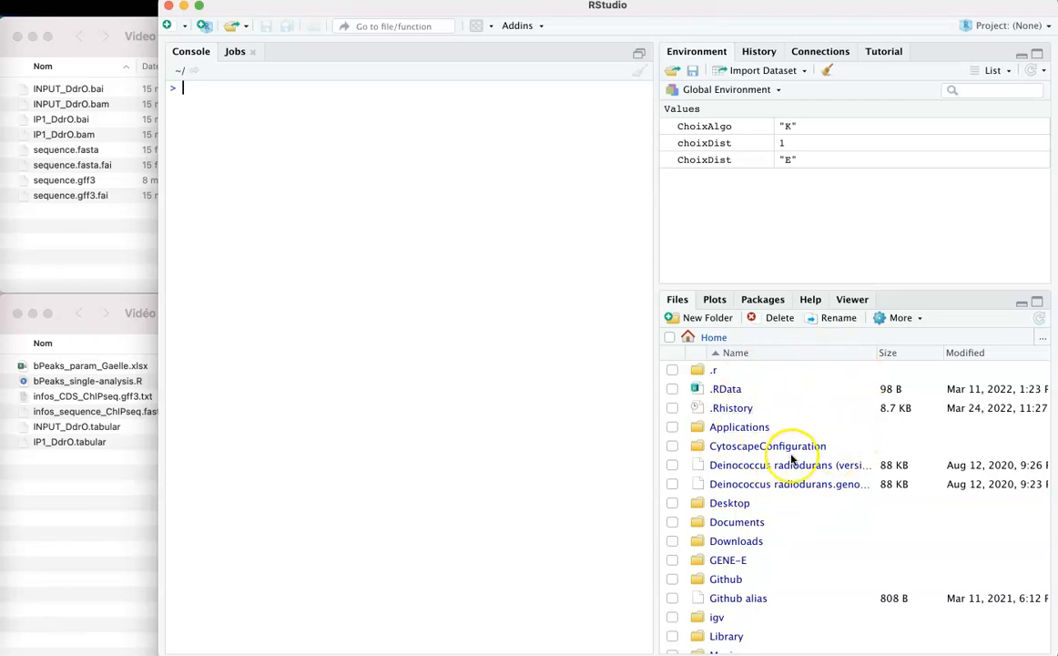
left_click(827, 71)
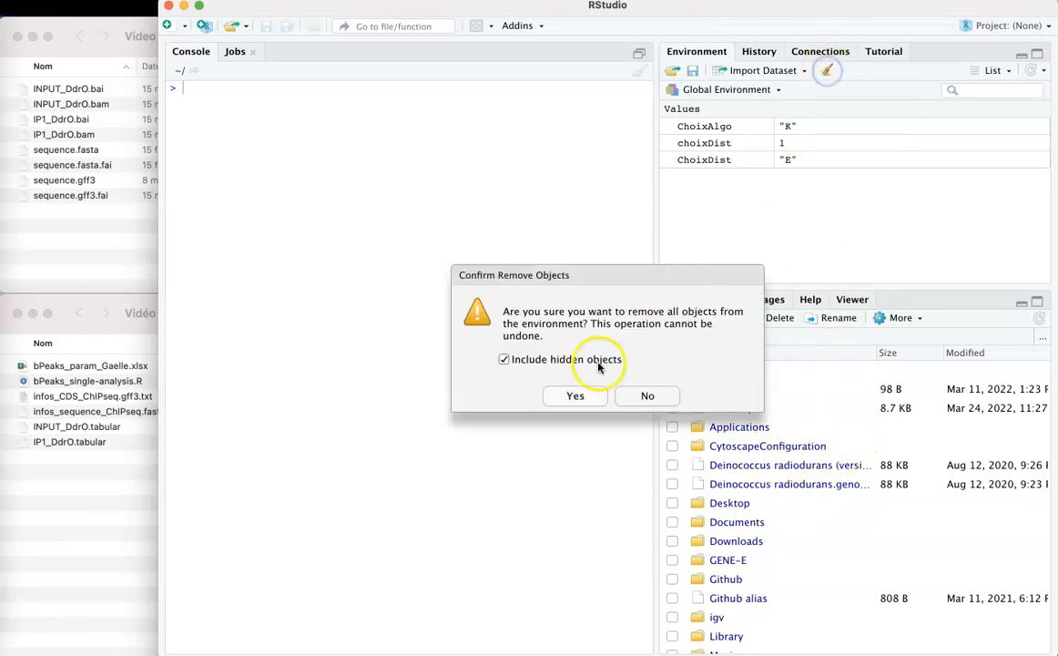
left_click(570, 398)
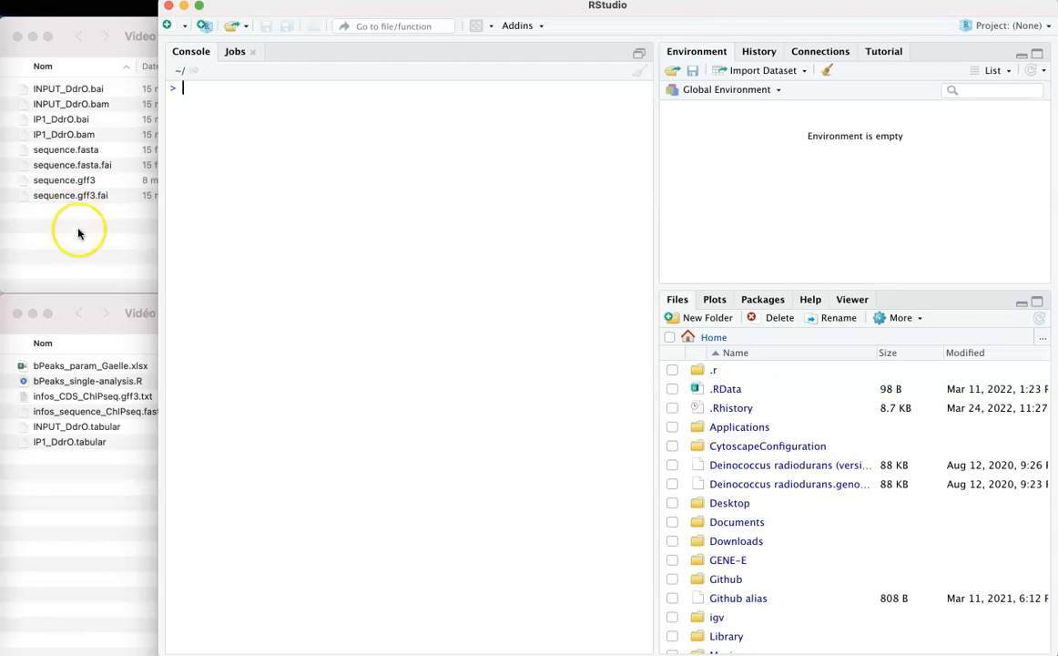
Step: Check the two local OBT folders, then open the Desktop folder Vidéo (2) - OBT in RStudio's file browser
left_click(95, 250)
left_click(100, 491)
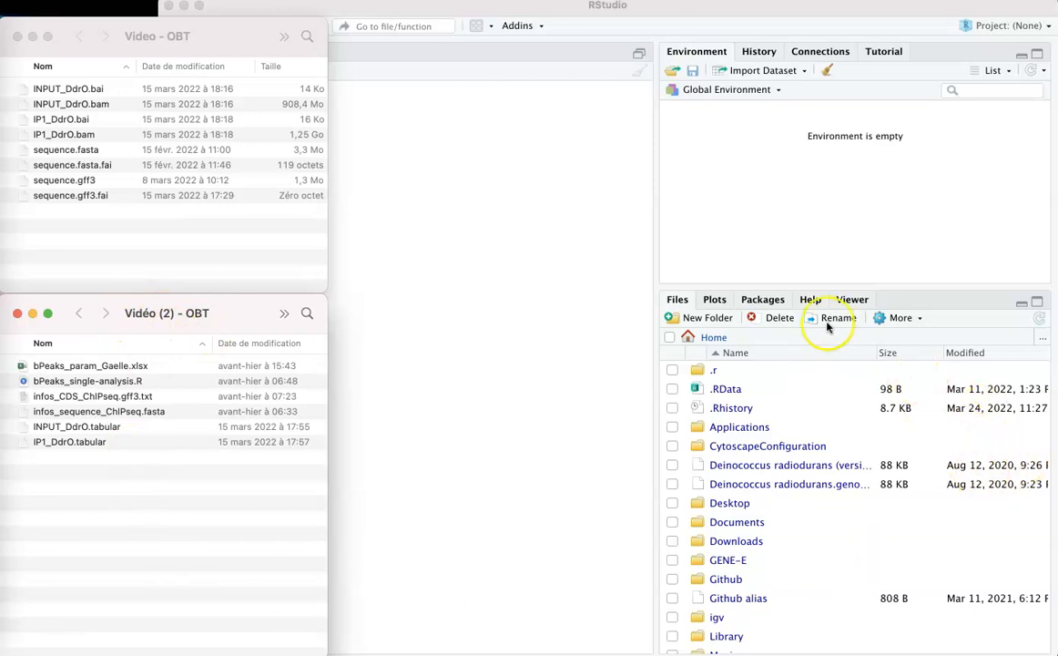
left_click(892, 13)
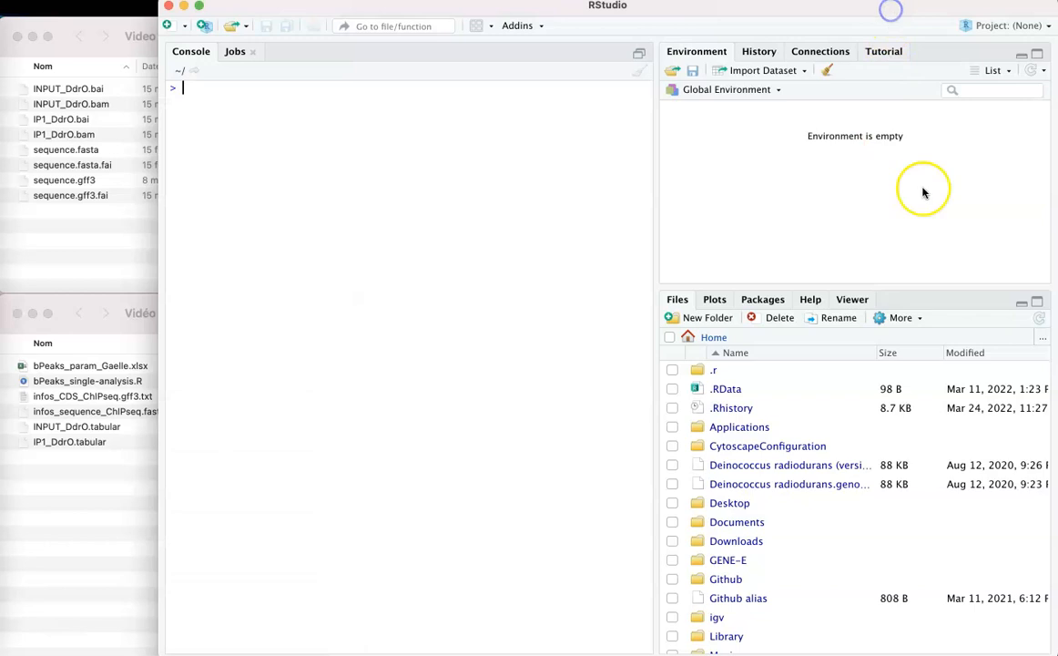
left_click(1043, 341)
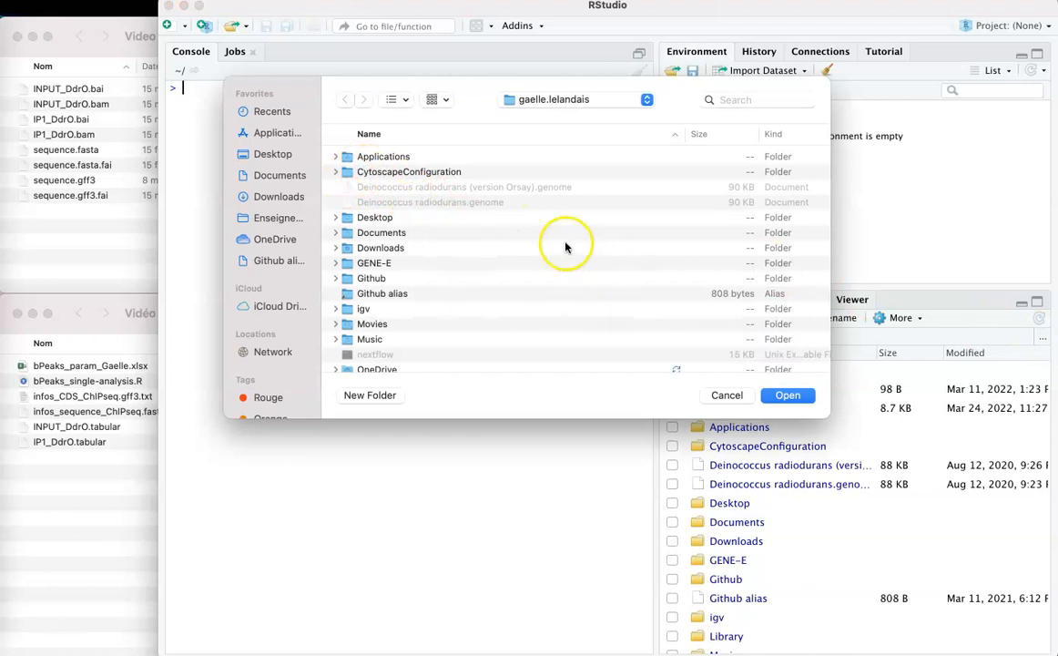
left_click(369, 219)
double_click(369, 219)
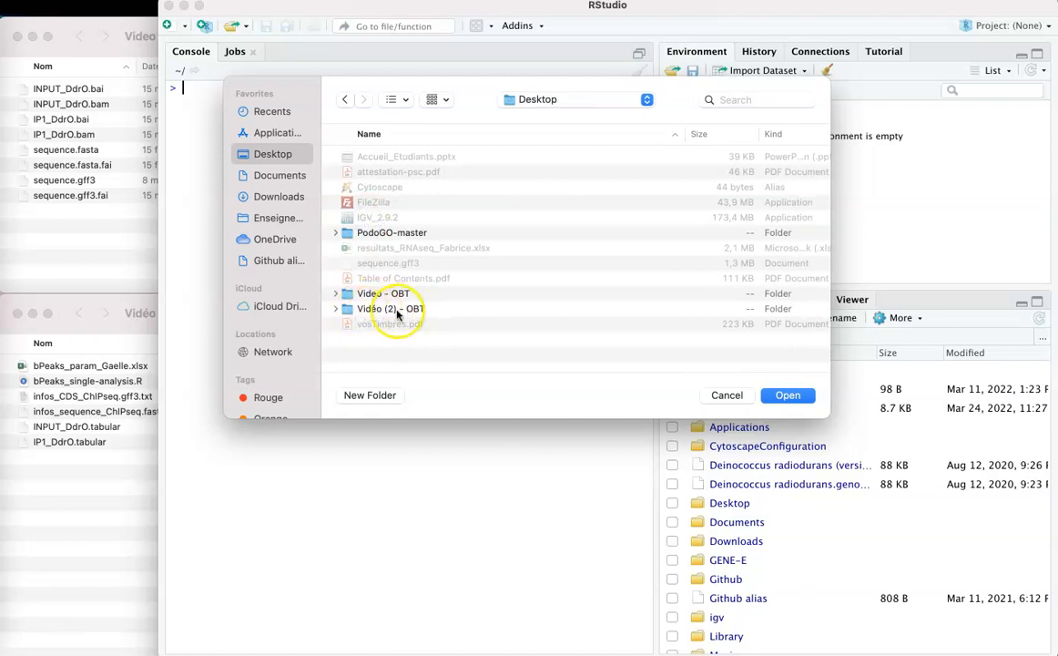
double_click(397, 309)
left_click(787, 394)
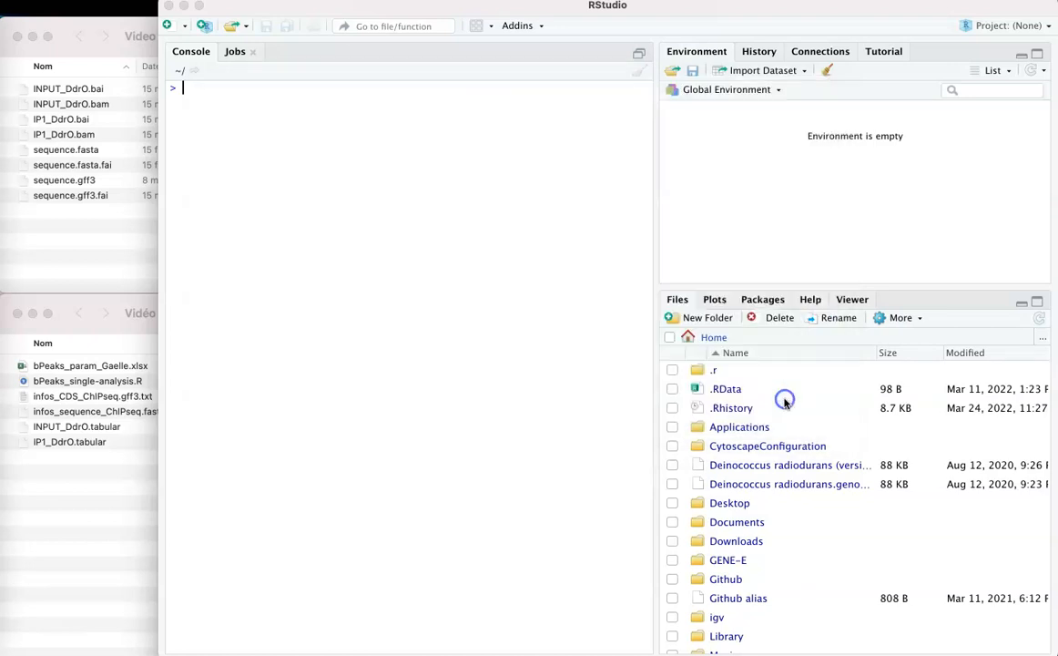
Step: Compare the listed files with the local folder and set Vidéo (2) - OBT as the R working directory
left_click(67, 302)
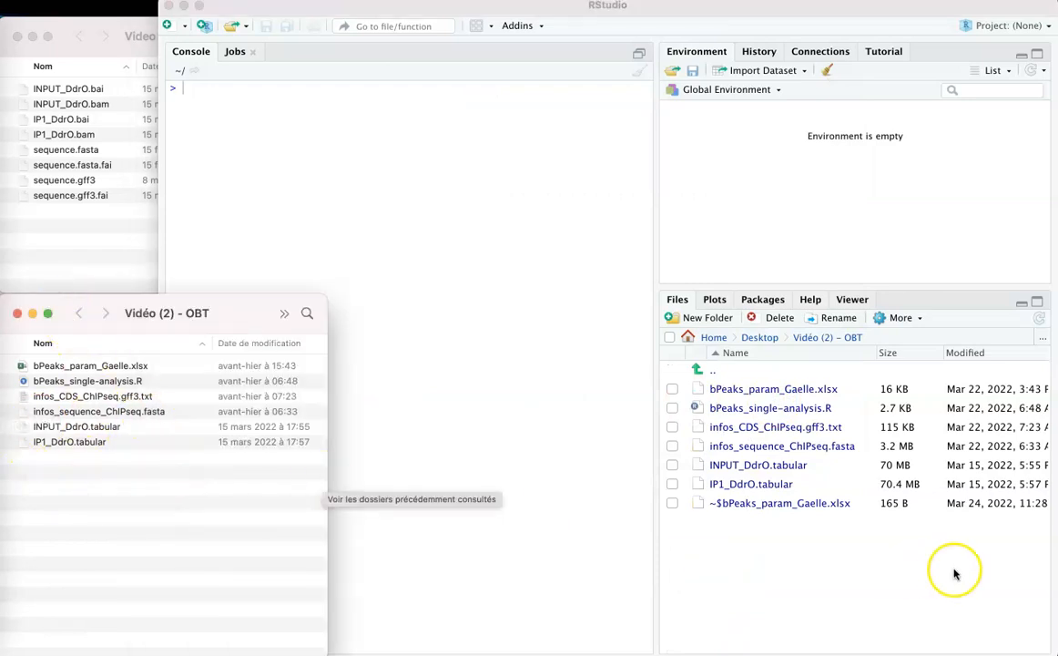
left_click(813, 581)
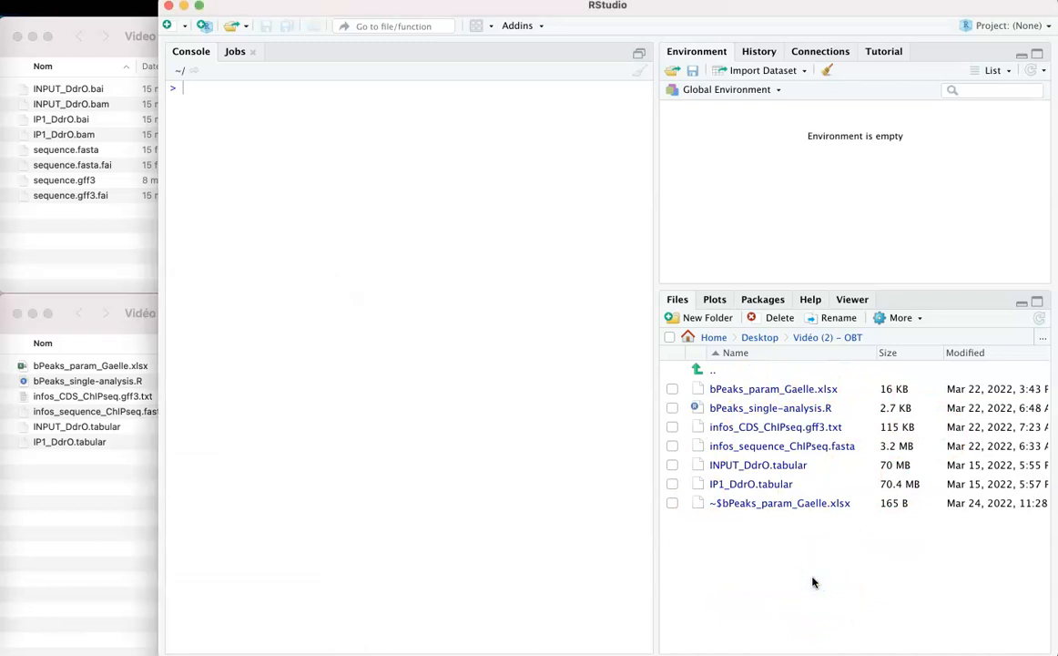
left_click(900, 322)
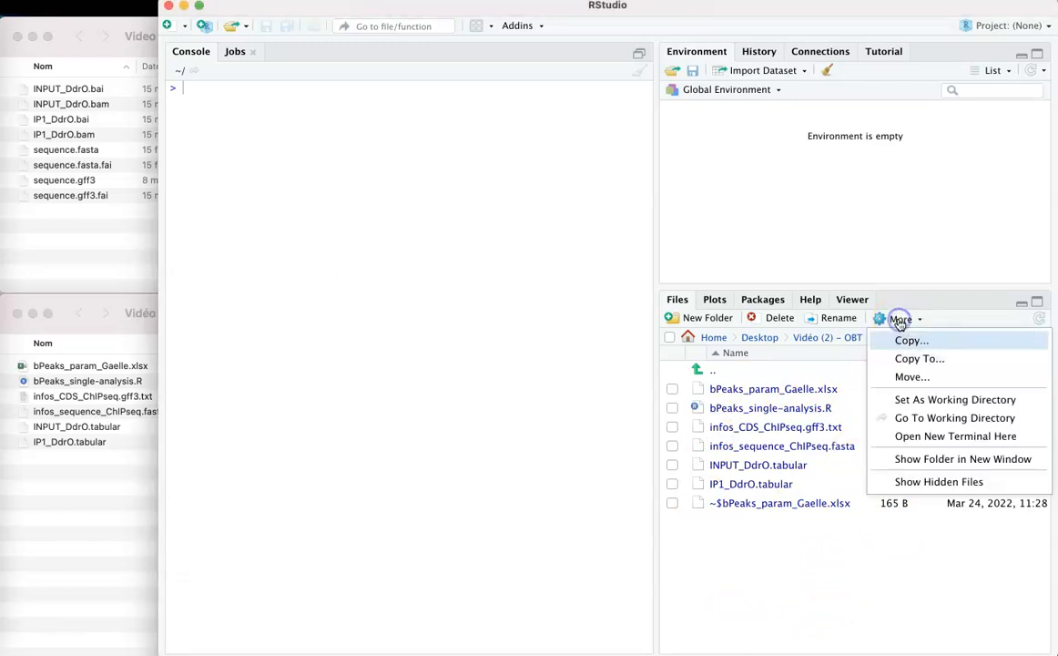
left_click(890, 402)
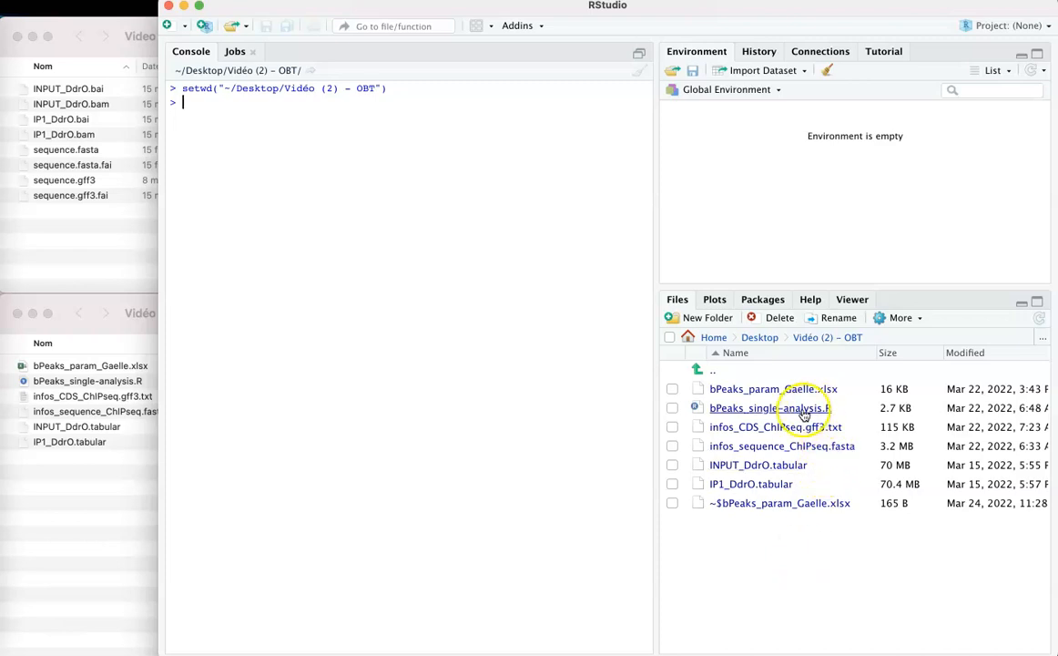
Step: Open the script bPeaks_single-analysis.R and select its parameter block from IPfile to T4
left_click(773, 410)
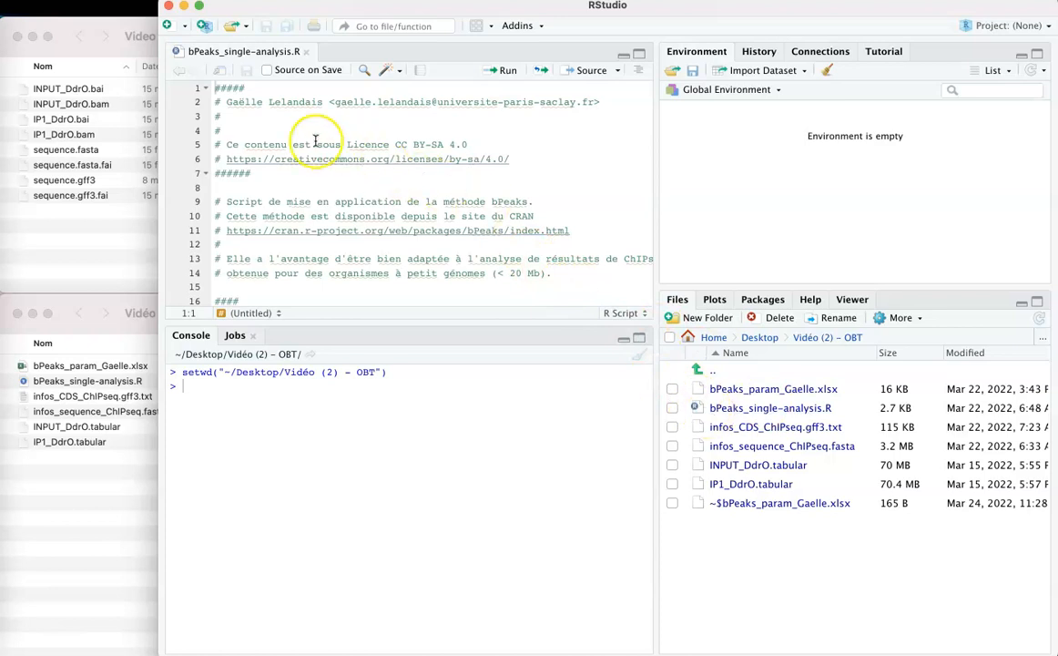
scroll(315, 142, "down", 3)
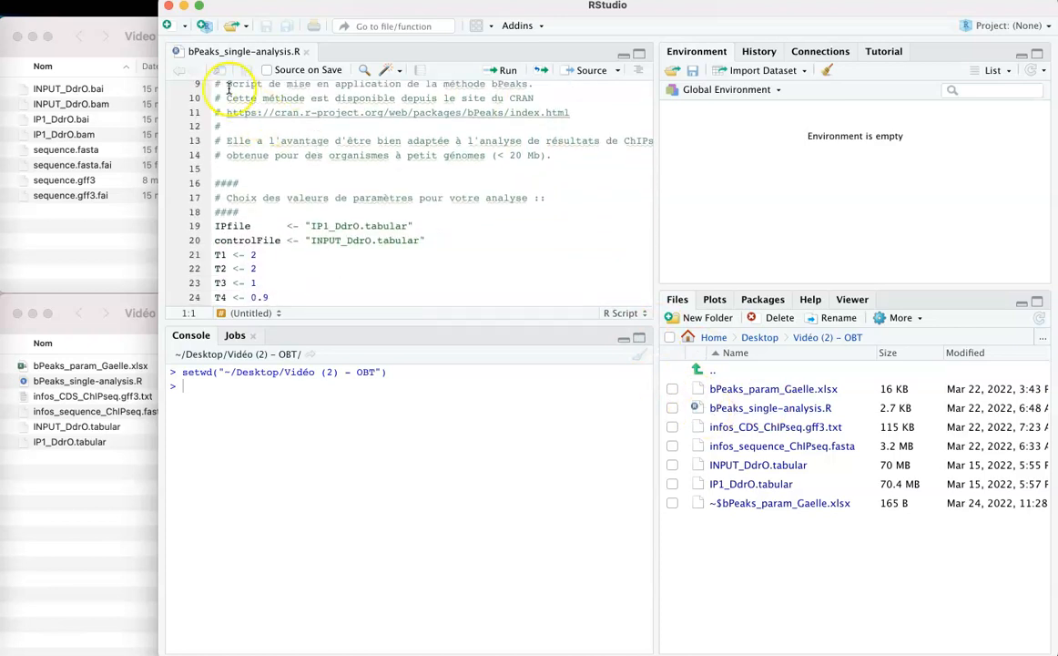
scroll(225, 146, "down", 1)
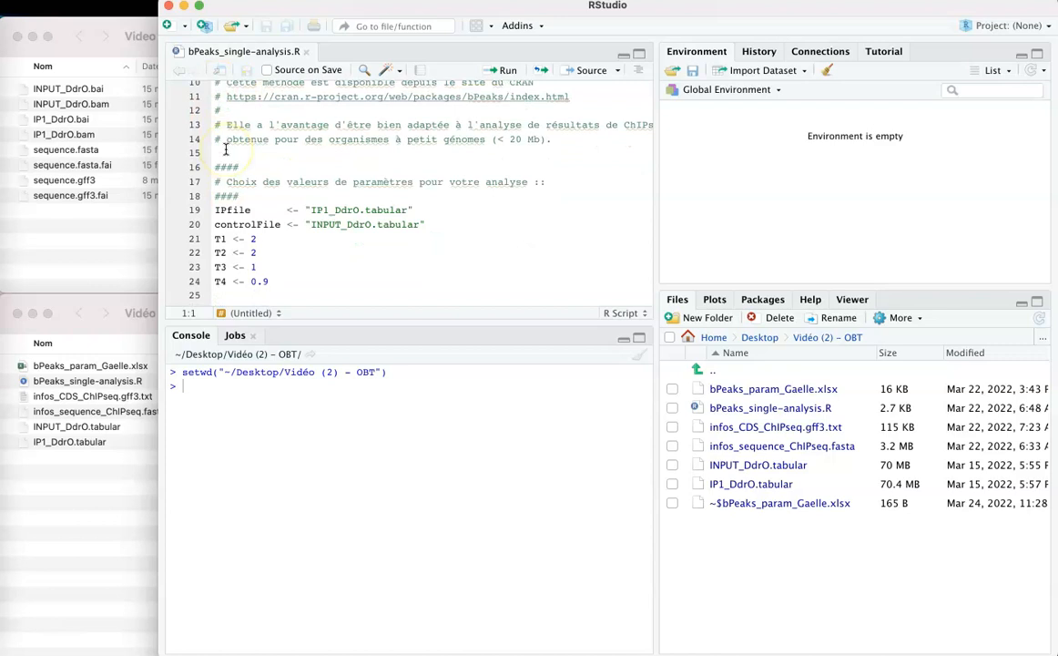
scroll(214, 146, "down", 2)
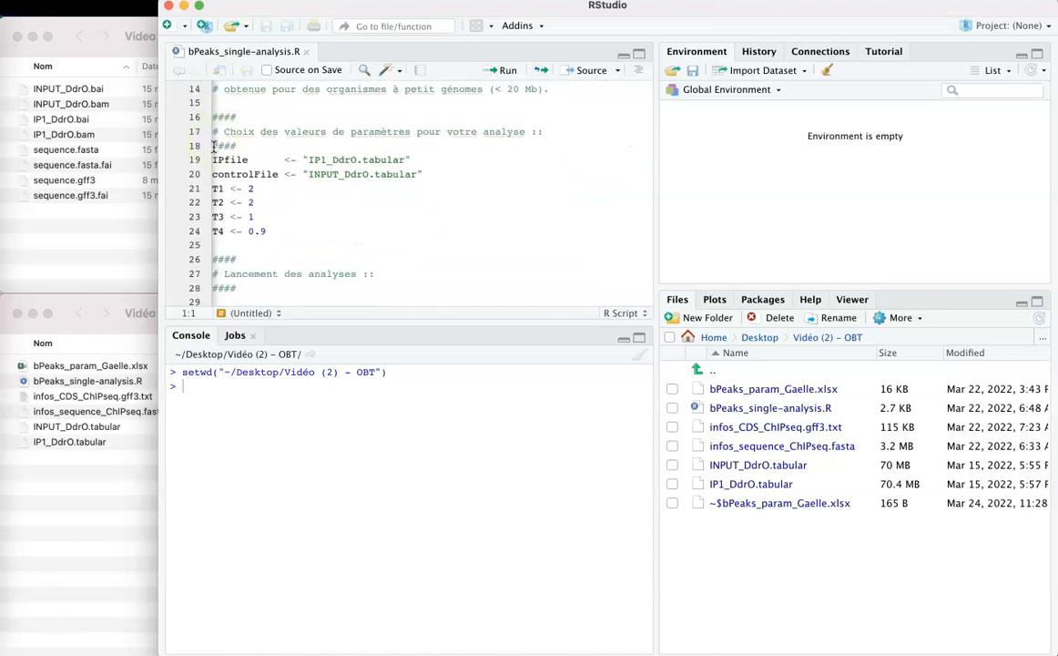
scroll(214, 147, "left", 1)
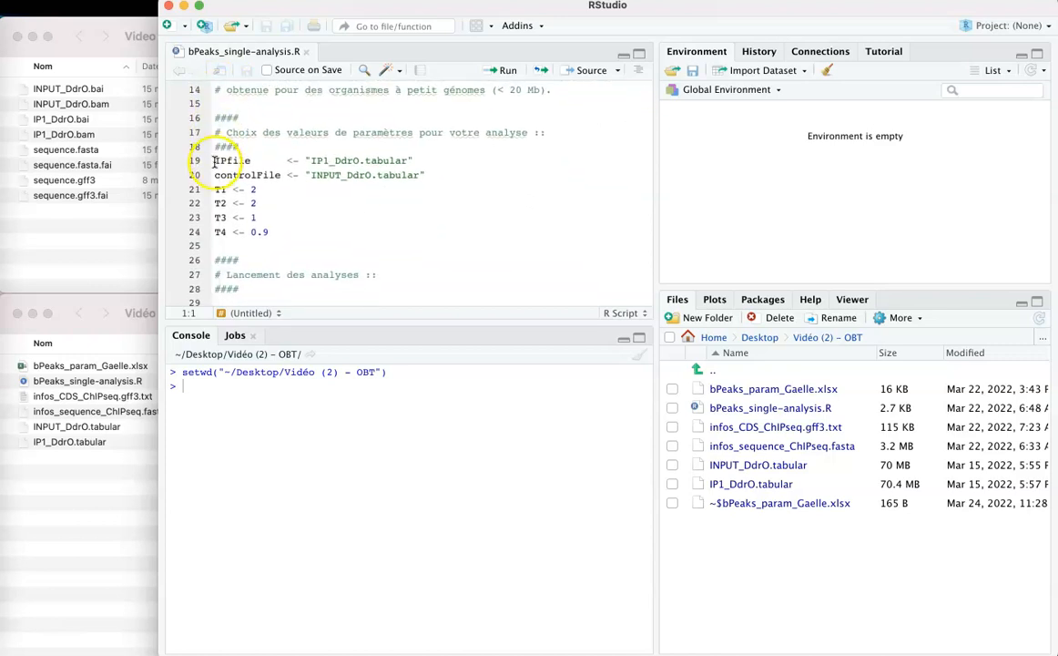
left_click_drag(211, 189, 206, 241)
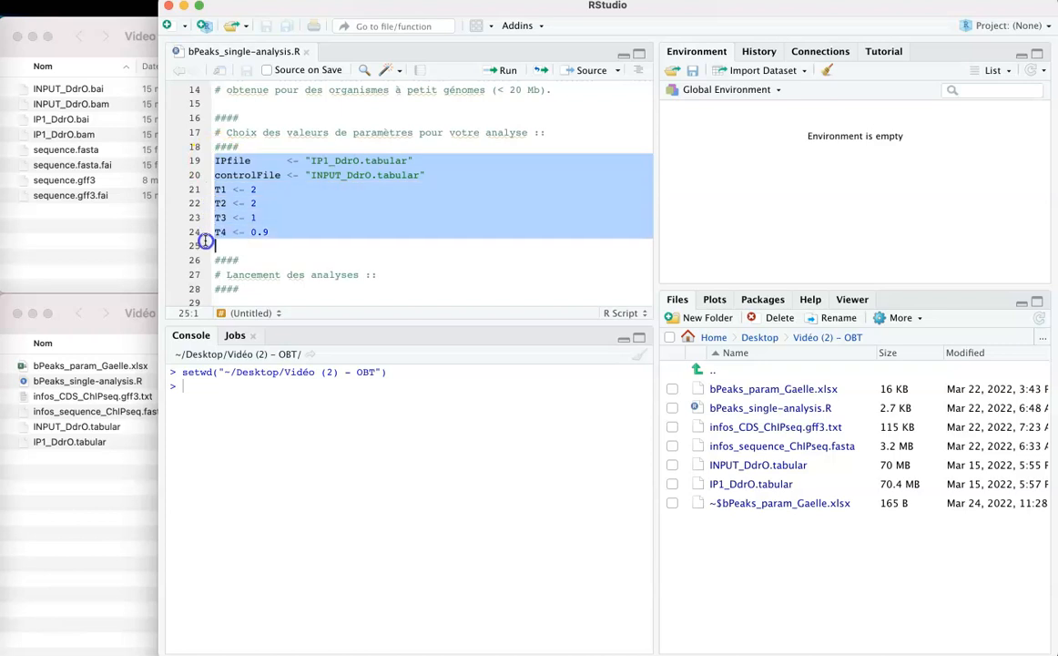
Step: Read through the rest of the script, from library installation to FASTA writing, and return to the parameter block
scroll(284, 192, "down", 8)
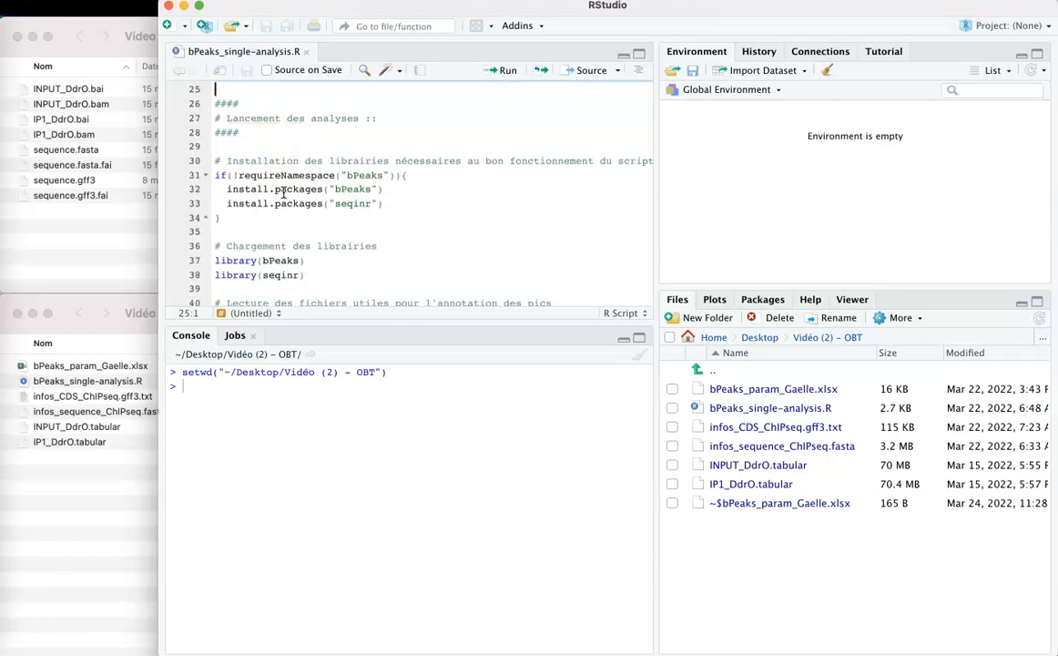
scroll(283, 192, "down", 8)
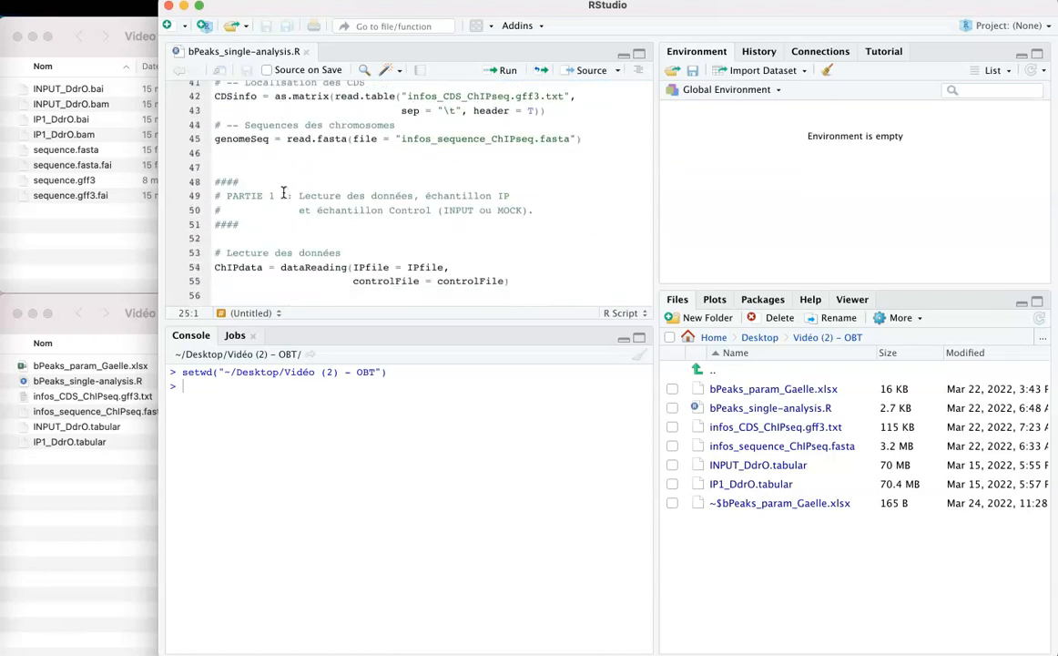
scroll(283, 192, "down", 6)
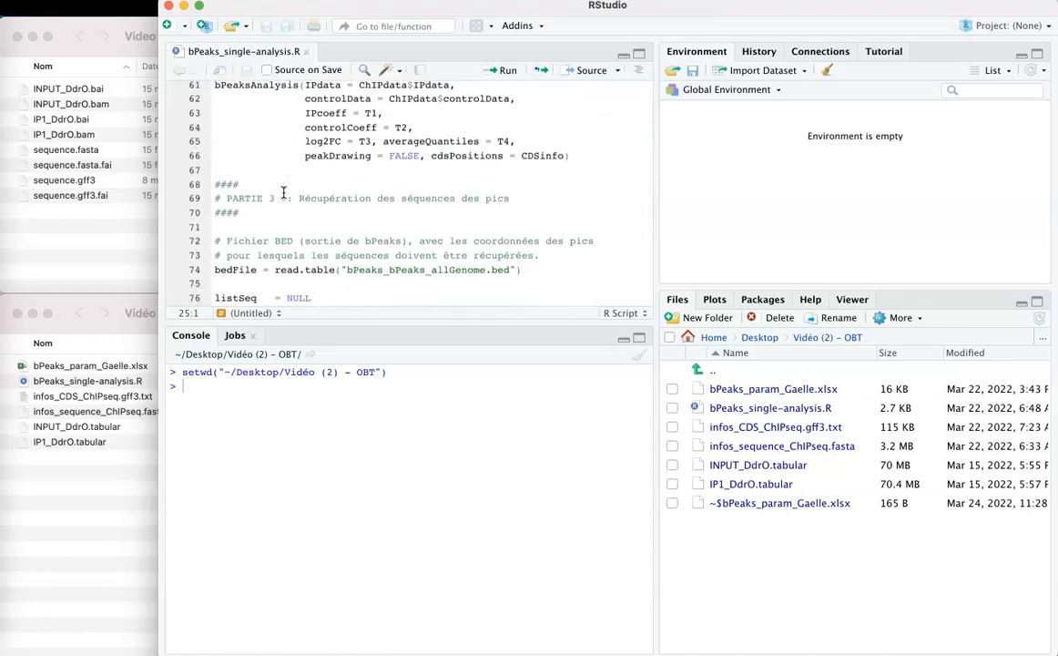
scroll(283, 192, "down", 3)
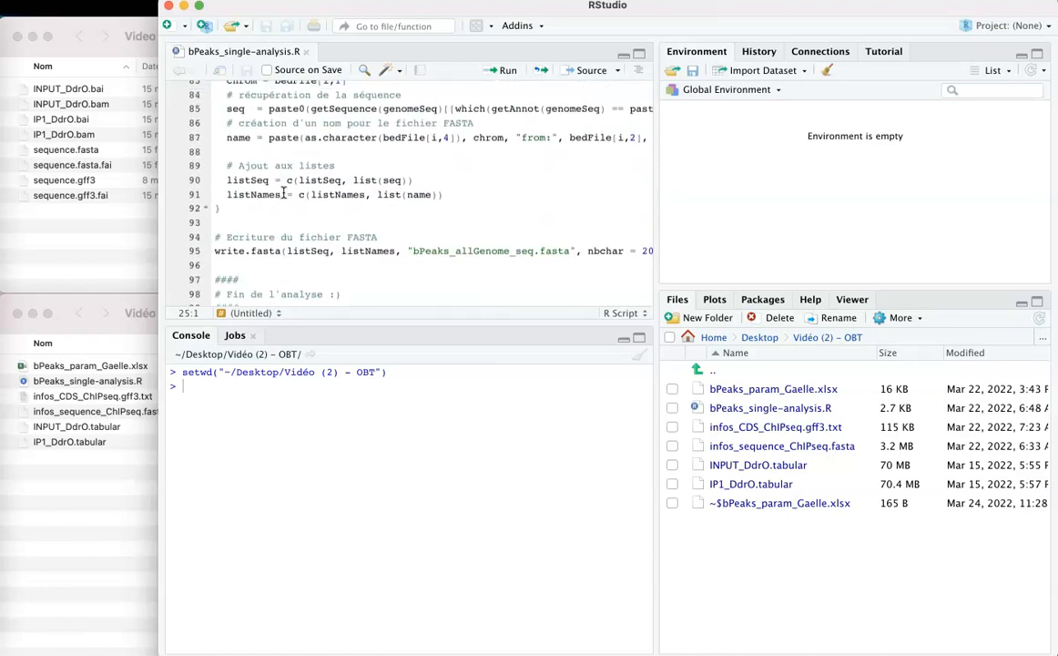
scroll(283, 192, "up", 18)
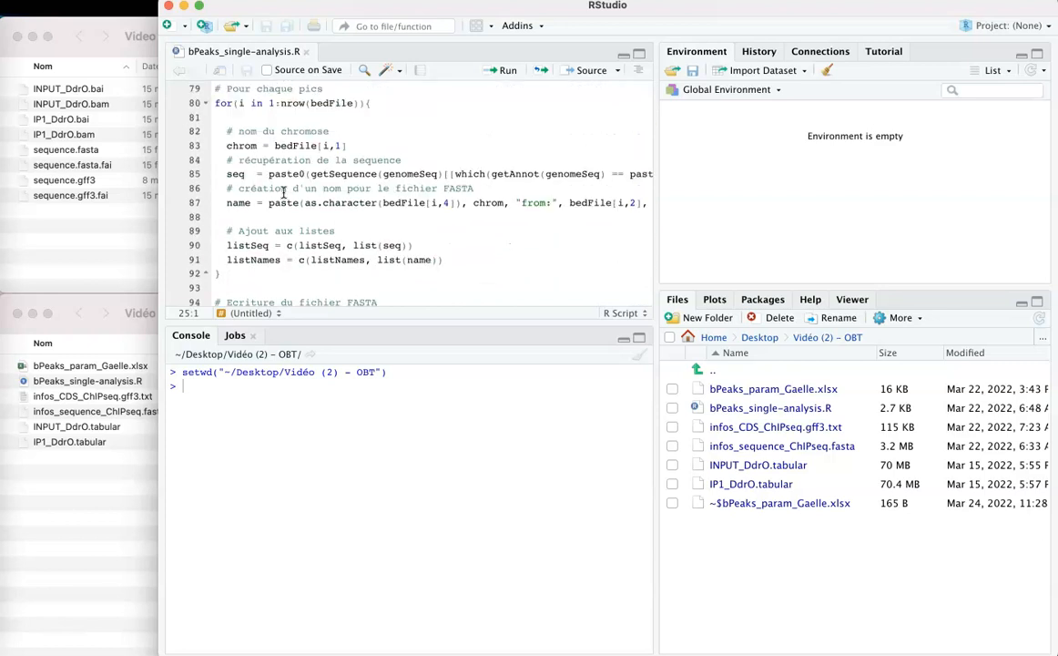
scroll(284, 192, "up", 6)
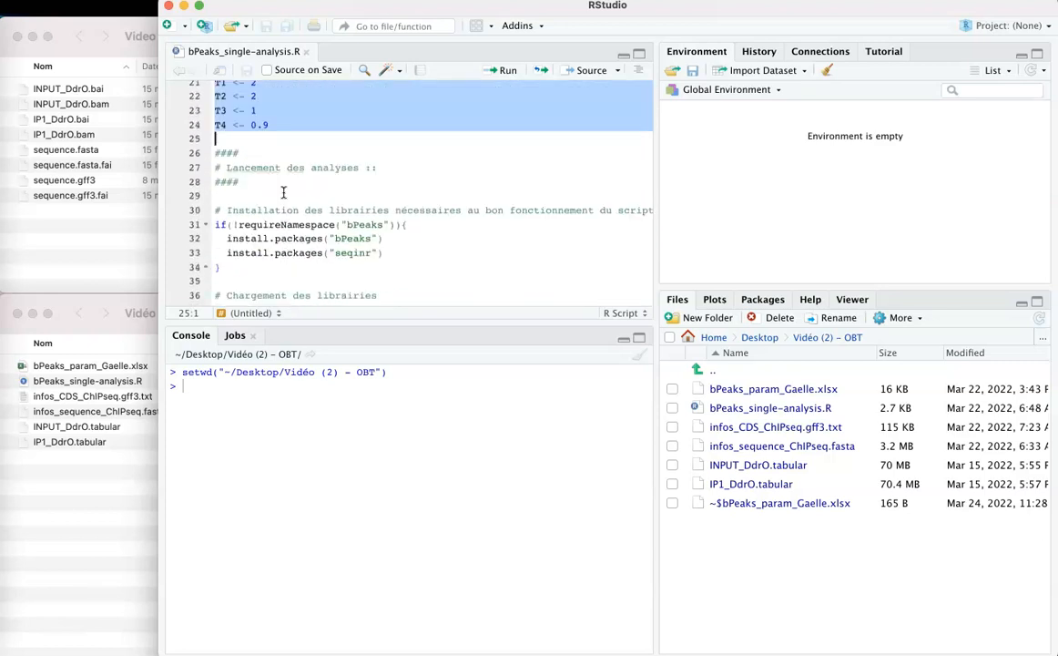
scroll(249, 233, "down", 1)
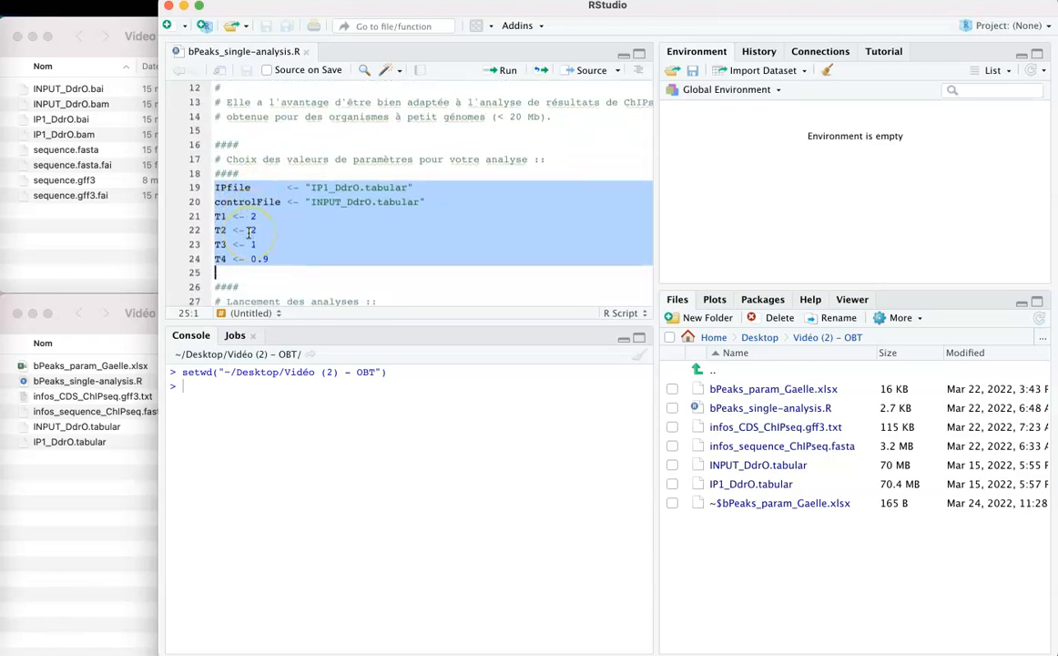
left_click(279, 236)
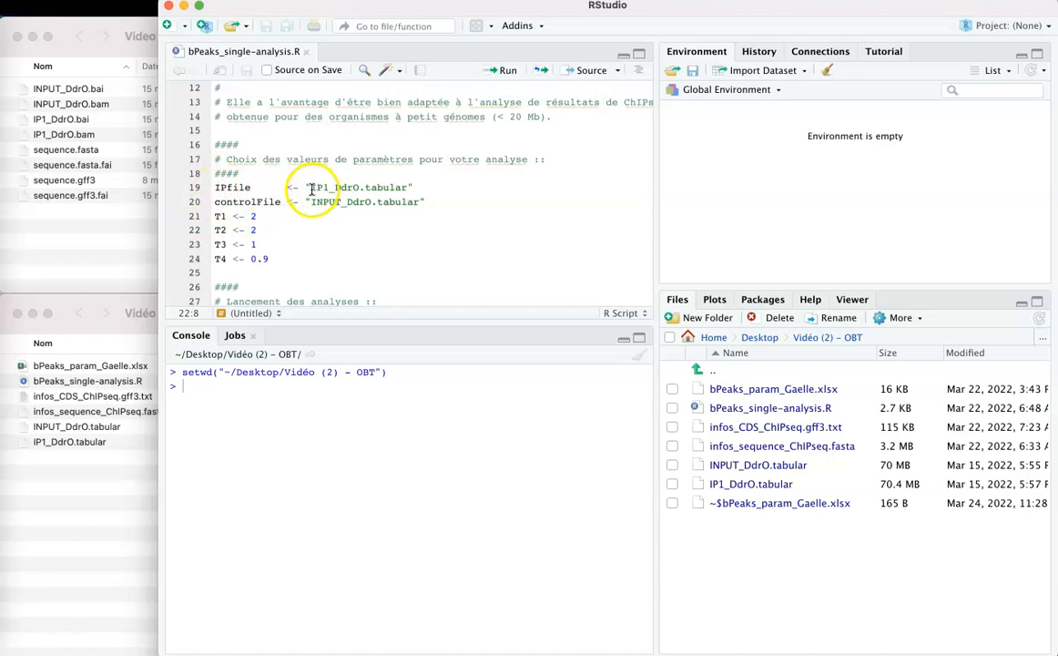
Step: Check the IPfile and controlFile names in the script against the tabular files in the working directory
left_click_drag(354, 189, 409, 188)
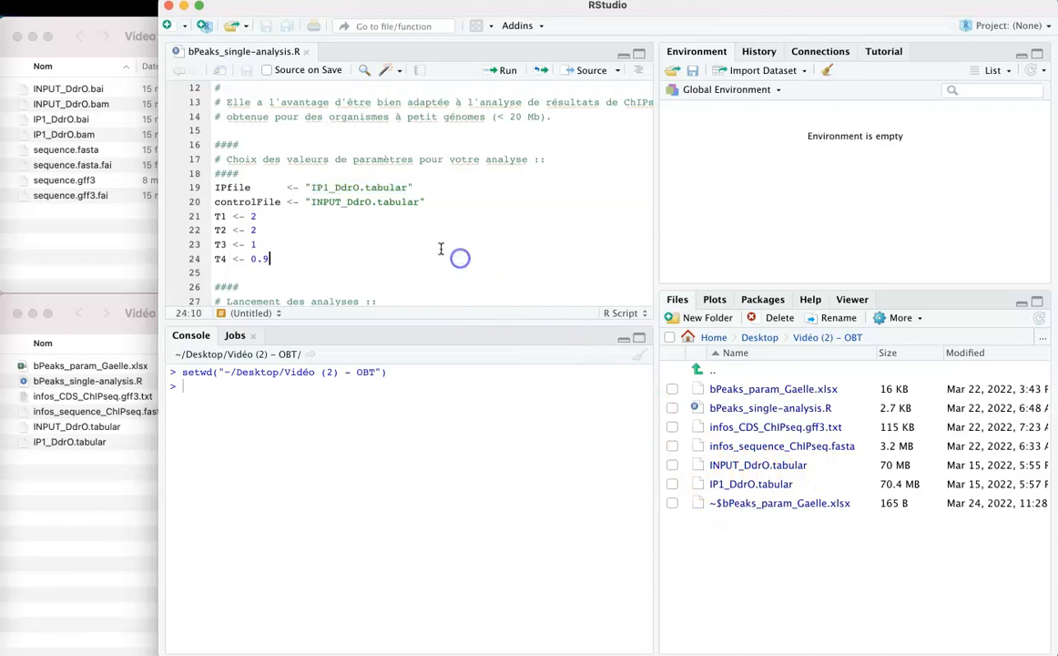
left_click(312, 202)
left_click_drag(312, 203, 381, 205)
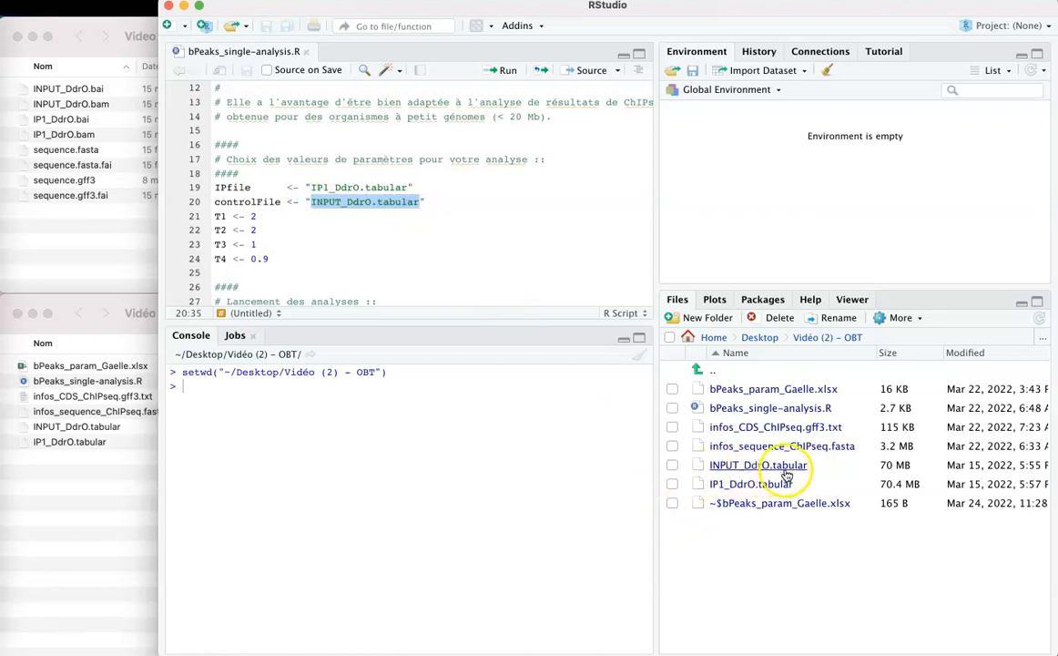
left_click(533, 275)
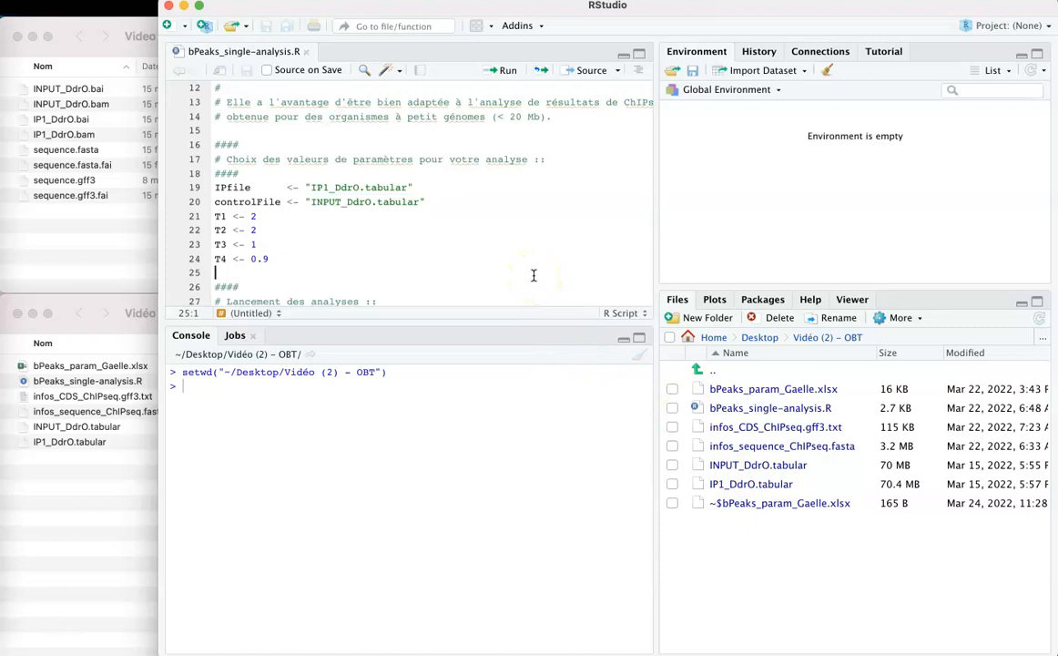
left_click(329, 186)
Step: Highlight the four threshold lines T1 to T4 in the script's parameter block
scroll(364, 260, "down", 2)
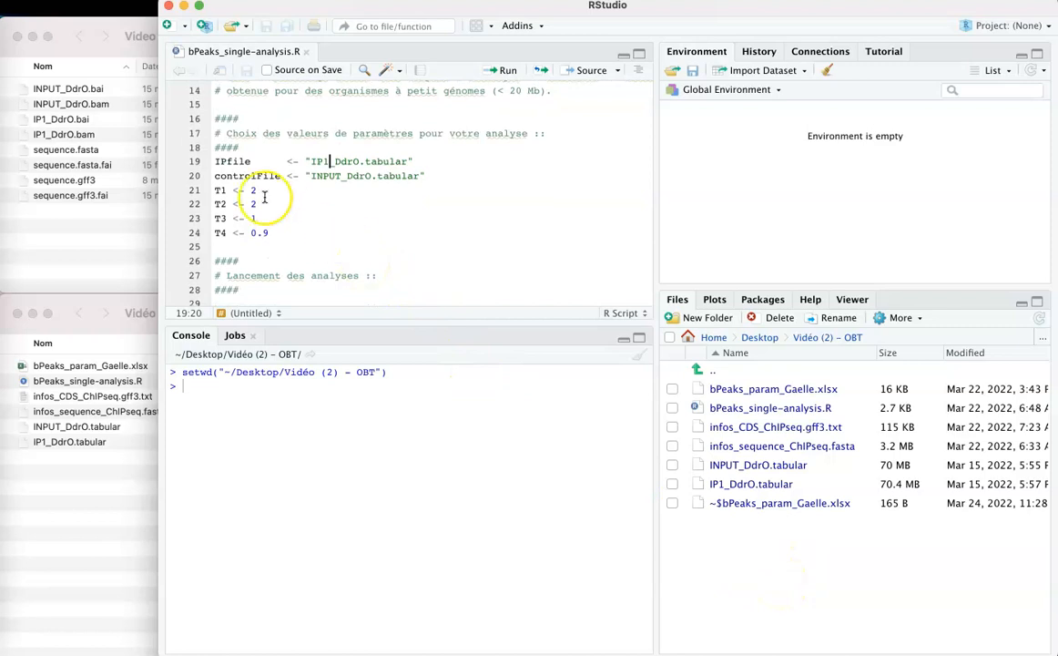
key("shift+Down")
key("shift+Down")
key("shift+Down")
key("shift+Down")
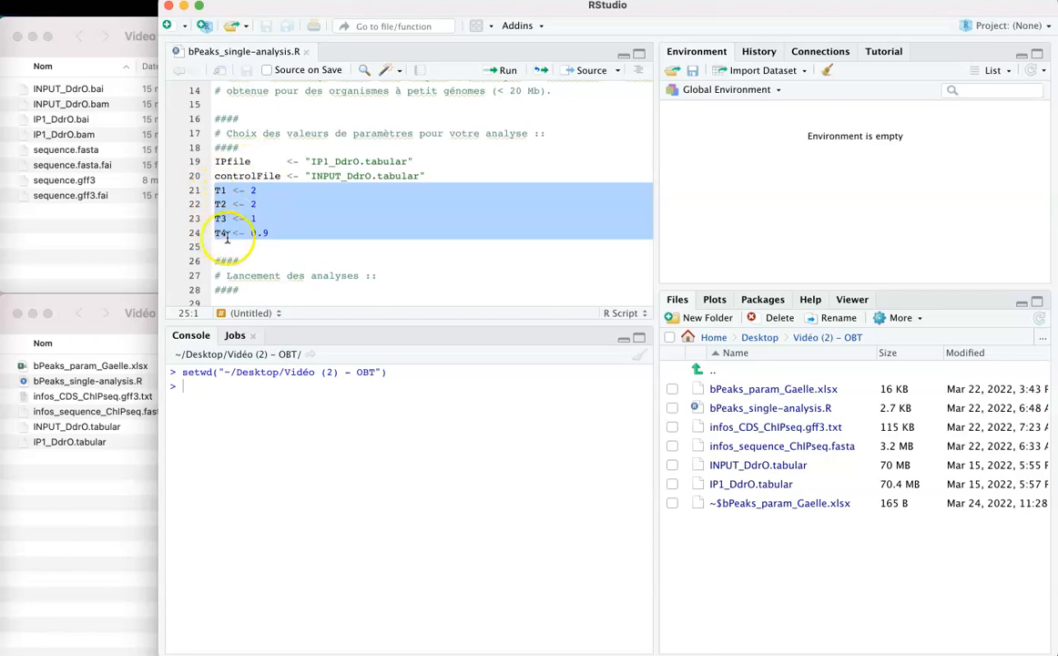
Step: Switch to the bPeaks parameter workbook in Excel and examine the IP1 versus INPUT column headers from T1 to #peaks in CDS
left_click(130, 520)
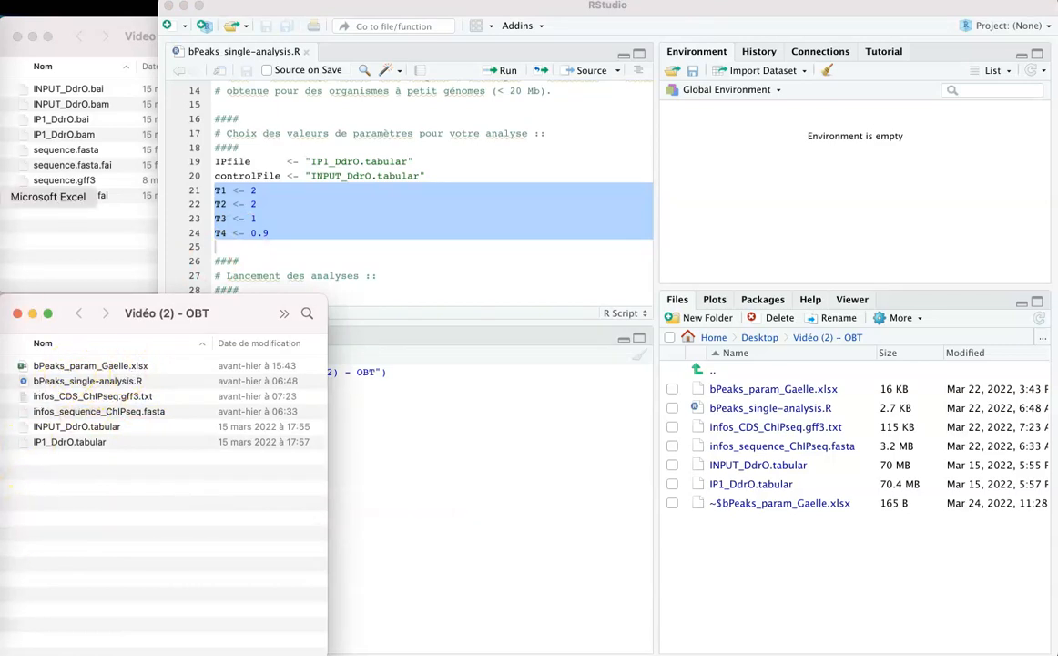
left_click(27, 202)
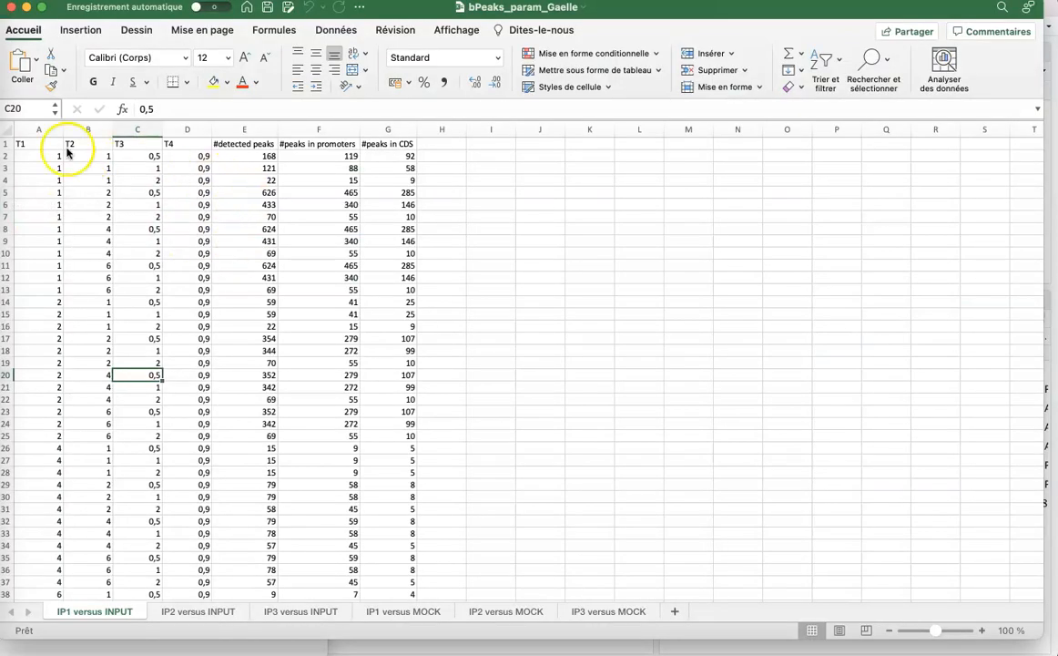
left_click(37, 142)
key("Right")
key("Right")
key("Right")
key("Right")
key("Right")
key("Right")
key("Left")
key("Left")
key("Left")
key("Left")
key("Left")
key("Left")
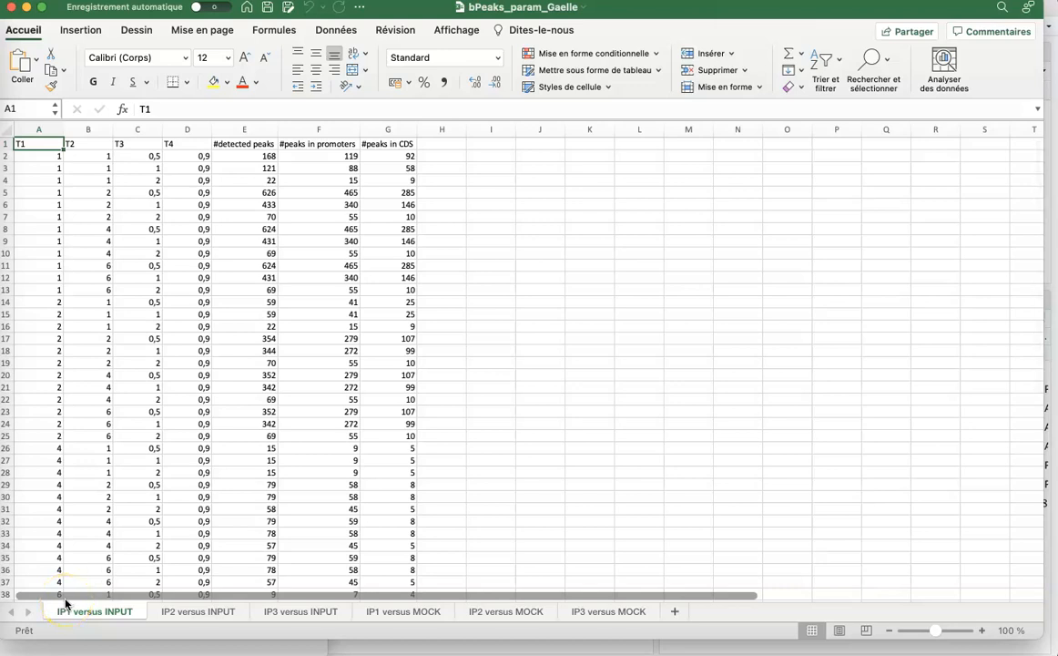
Step: Check the T1 to T4 lines in the RStudio script and return to the Excel parameter workbook
left_click(168, 649)
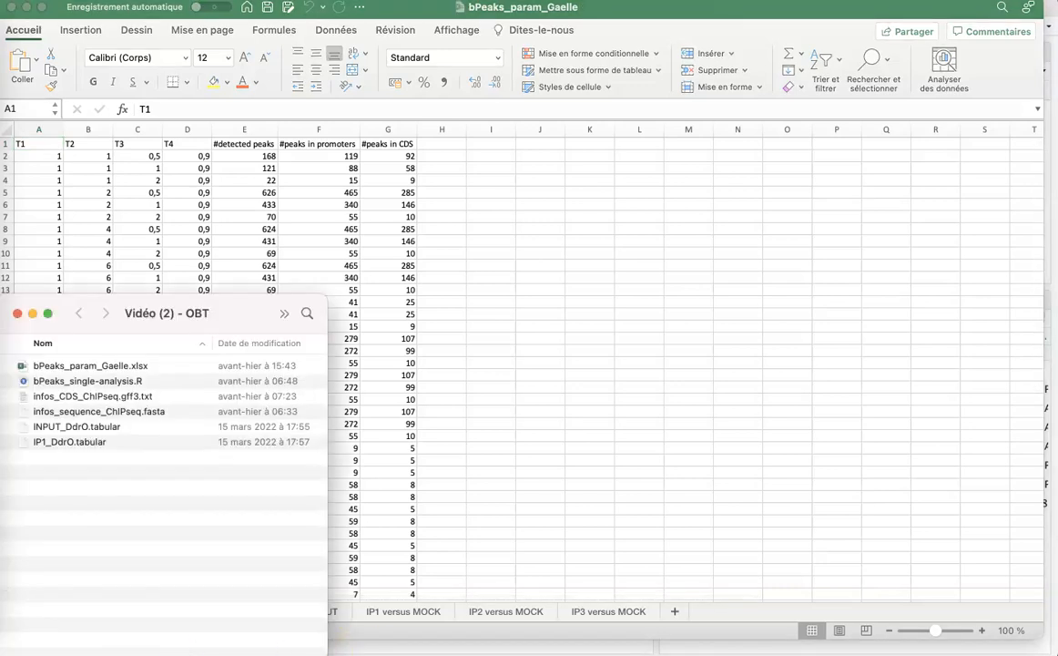
left_click(378, 650)
left_click(338, 247)
left_click(308, 169)
left_click(309, 162)
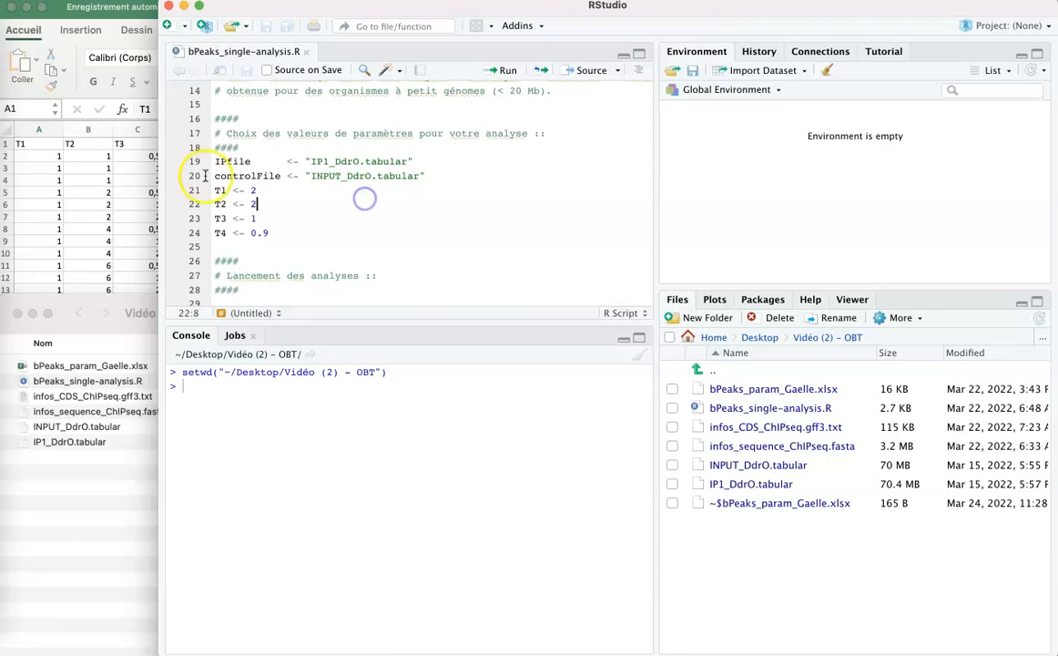
left_click(133, 173)
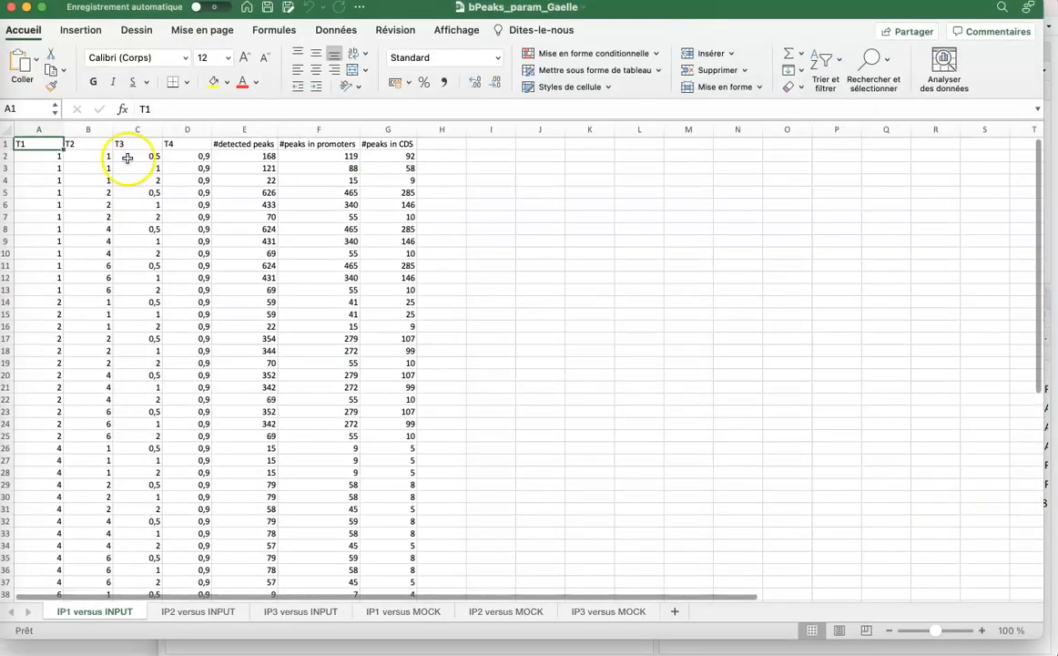
Step: Select the first parameter combination, cells A2 to G2, on the IP1 versus INPUT sheet
left_click(33, 159)
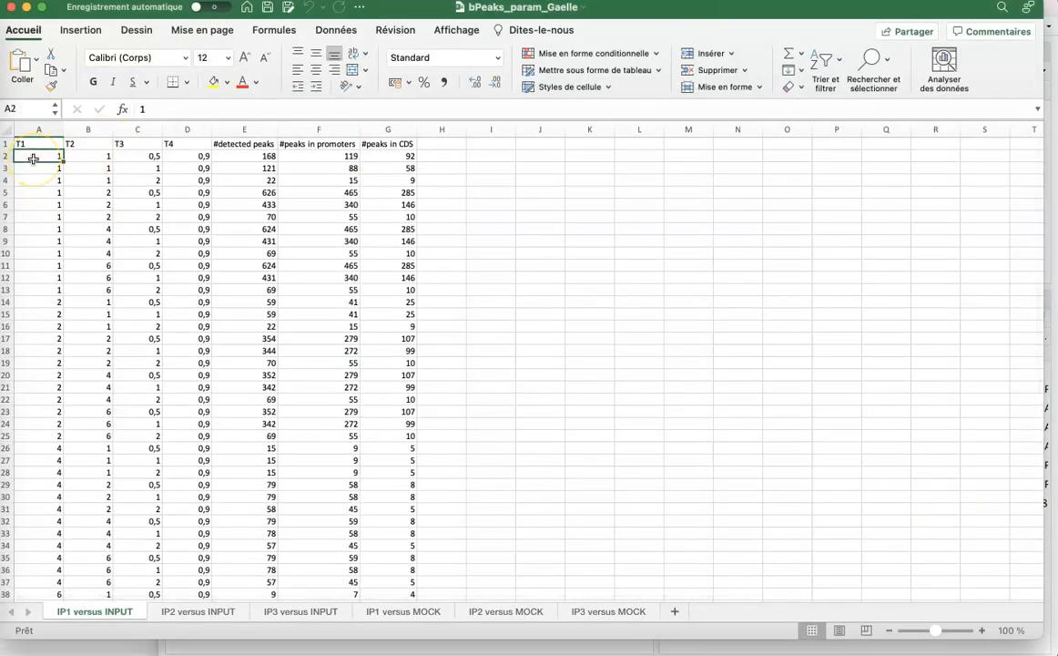
key("shift+Right")
key("shift+Right")
key("shift+Right")
key("shift+Right")
key("shift+Right")
key("shift+Right")
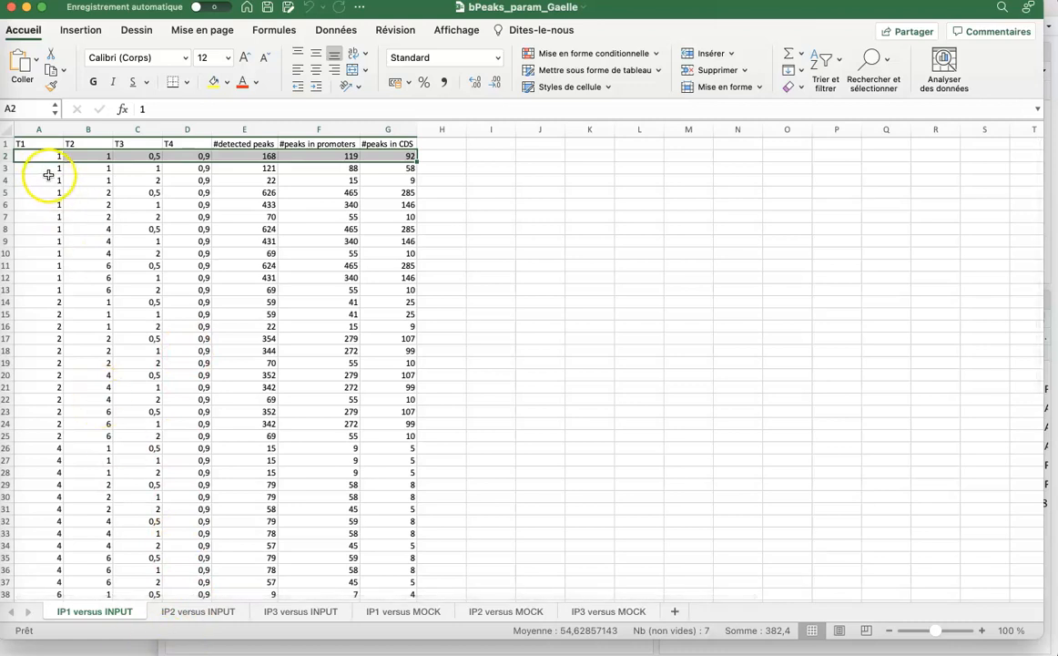
Step: Switch to RStudio, set T1 to 1, T2 to 1 and T3 to 0.5 in the script, and save it
left_click(269, 648)
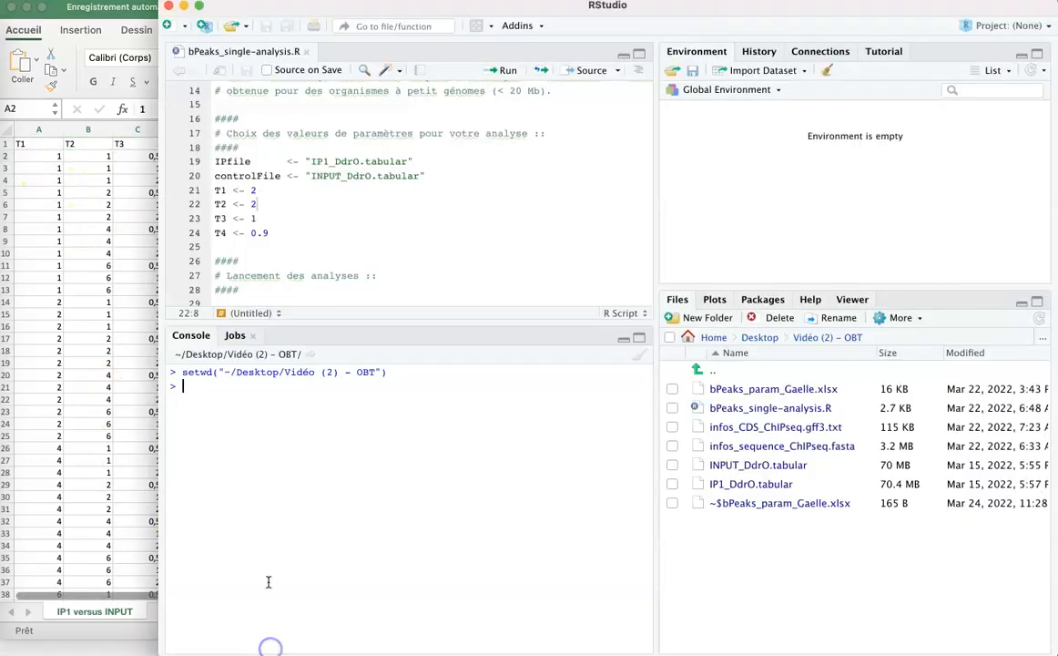
left_click(264, 193)
type("1")
key("Down")
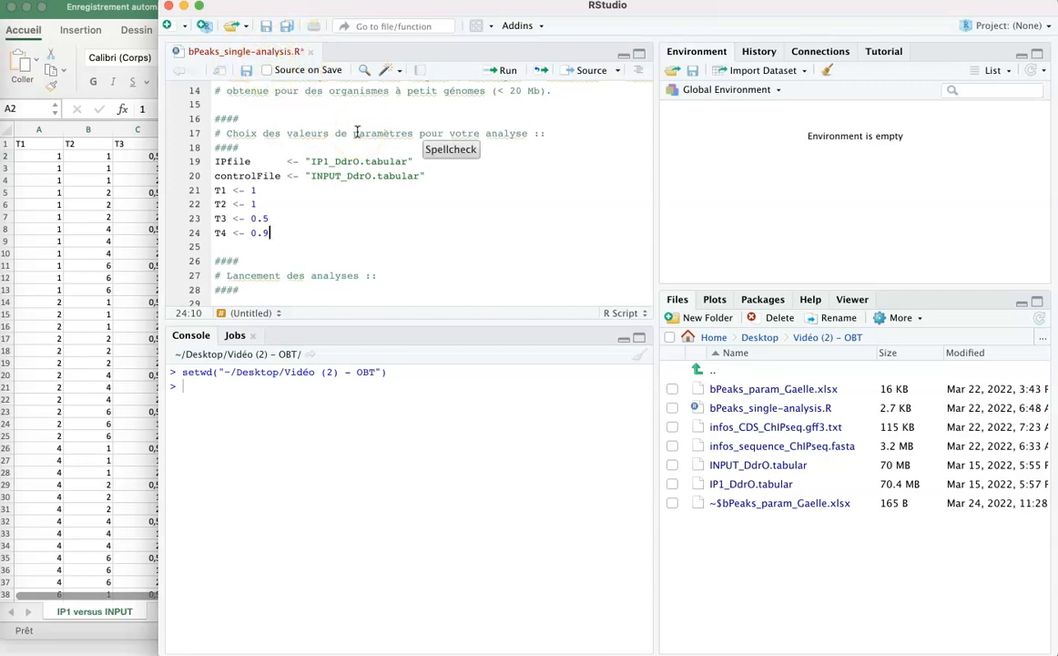
left_click(246, 74)
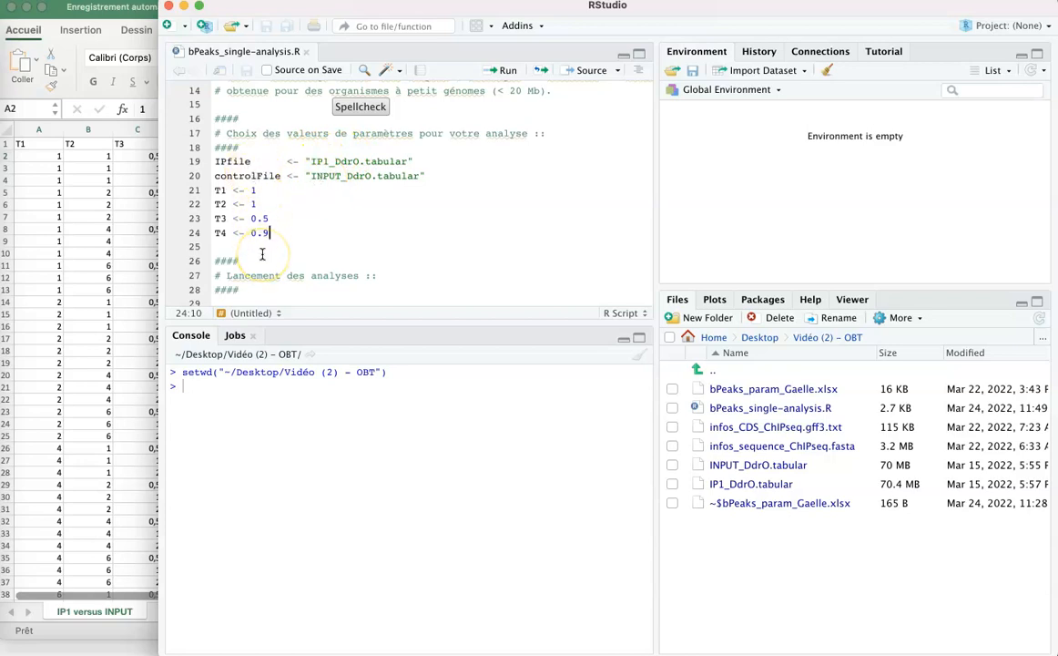
Step: Return to the Excel workbook and examine the detected, promoter and CDS peak counts of the first parameter combination
left_click(127, 161)
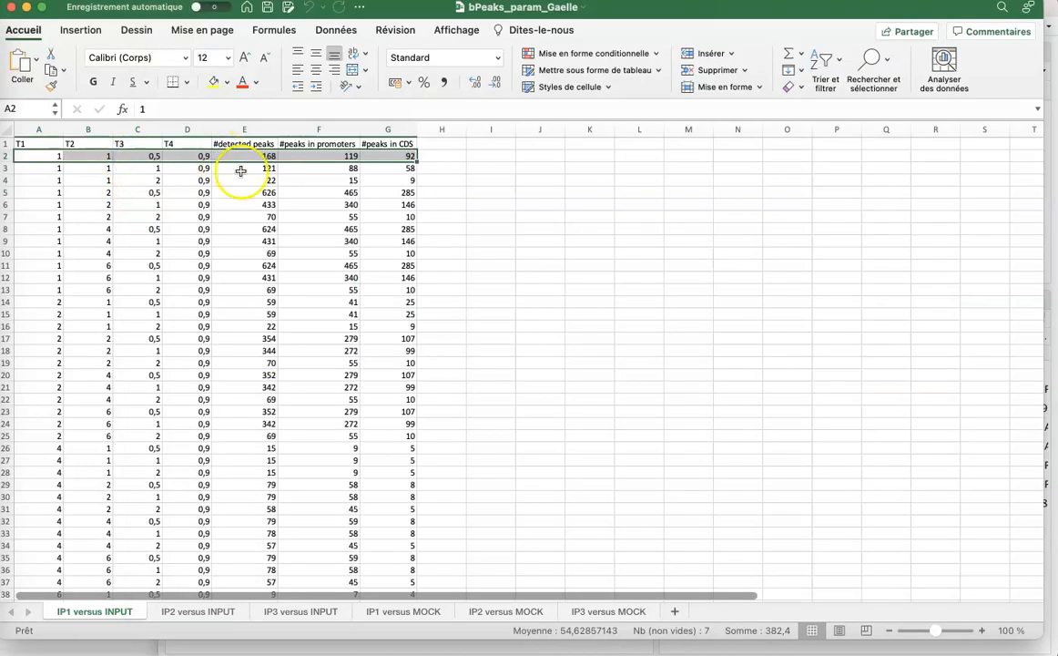
left_click(260, 192)
left_click(330, 155)
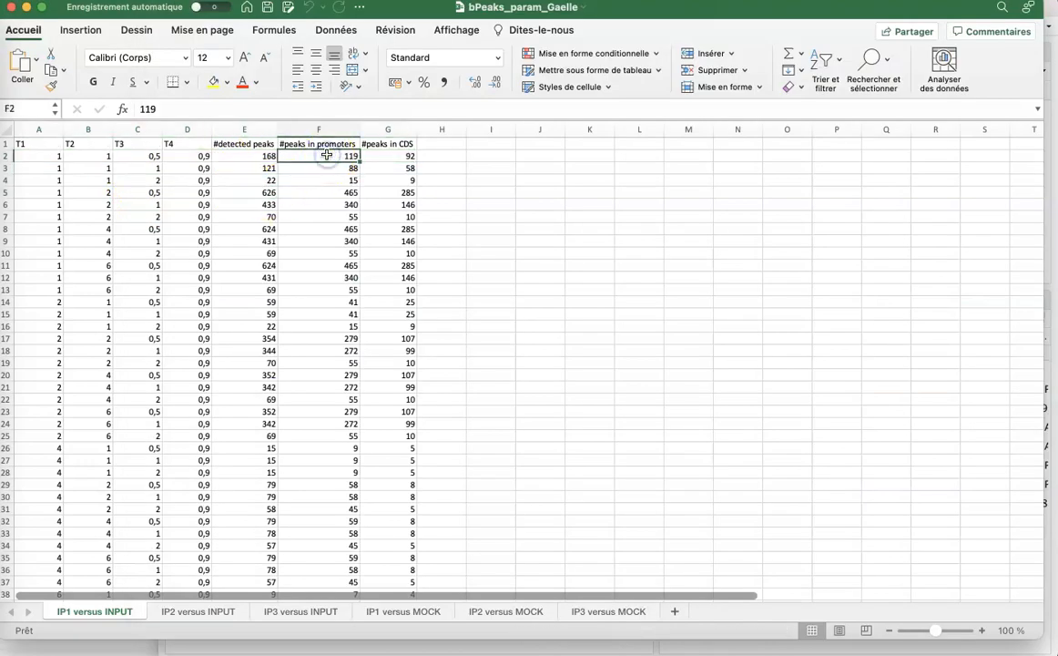
left_click(381, 156)
Step: Switch to RStudio, source the whole bPeaks_single-analysis.R script, and minimize the Excel workbook
key("super+Tab")
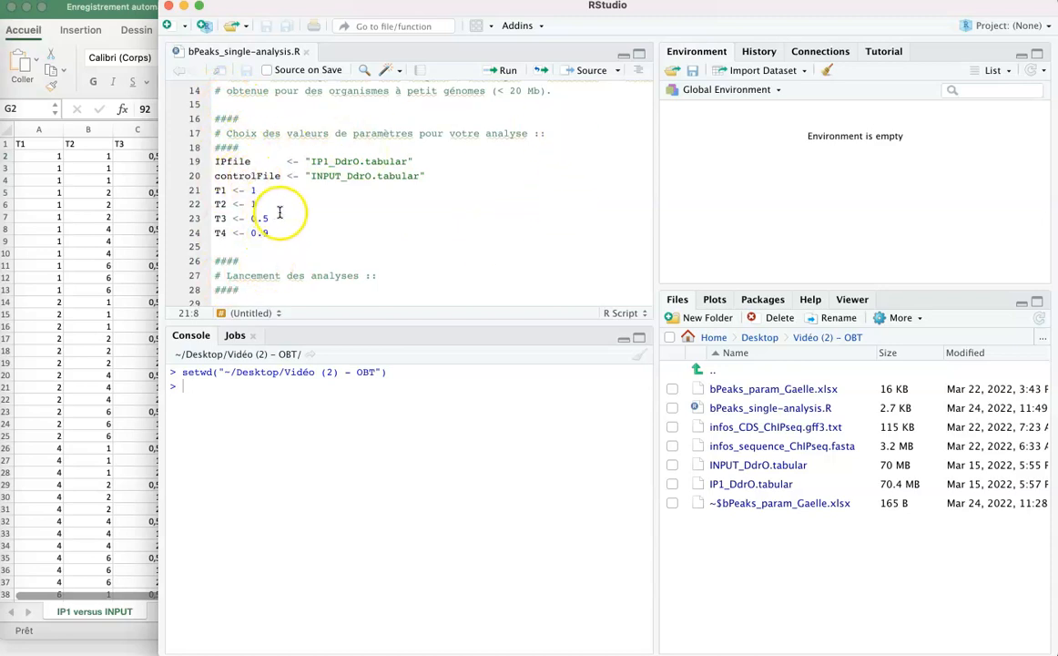
left_click(584, 78)
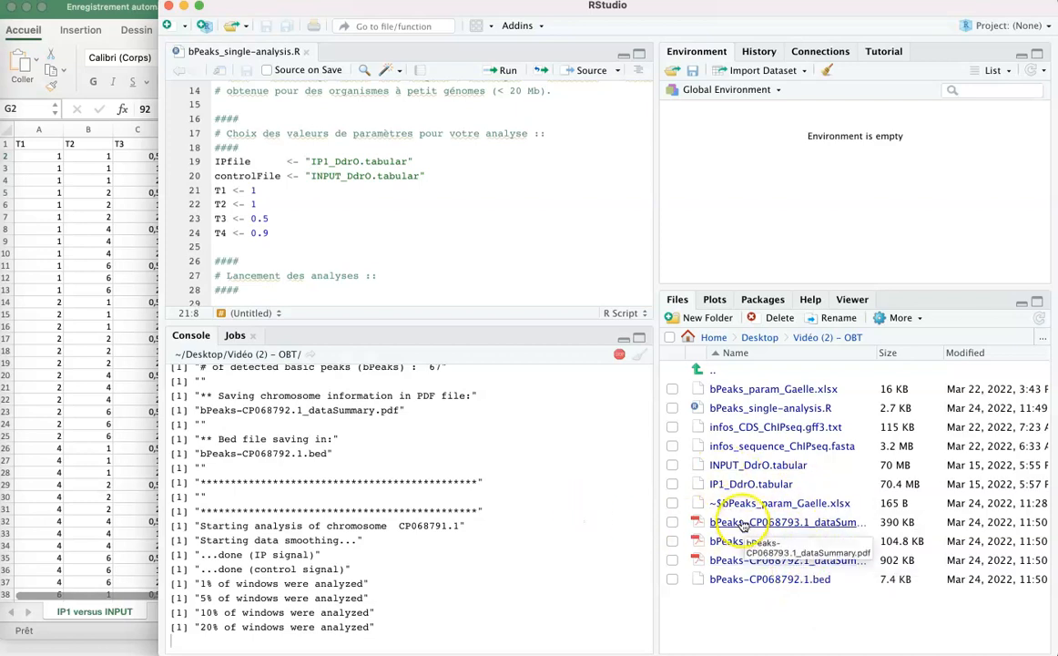
left_click(27, 8)
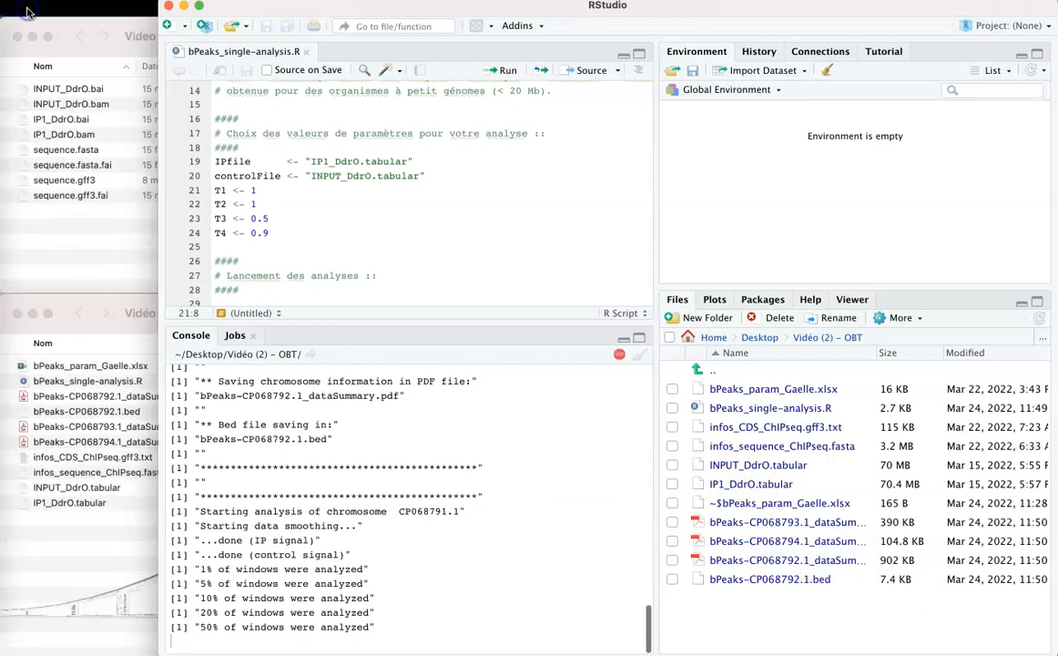
Step: Open bPeaks-CP068792.1_dataSummary.pdf from the working folder and resize its view to read the parameter summary, result summary and plots
left_click(74, 543)
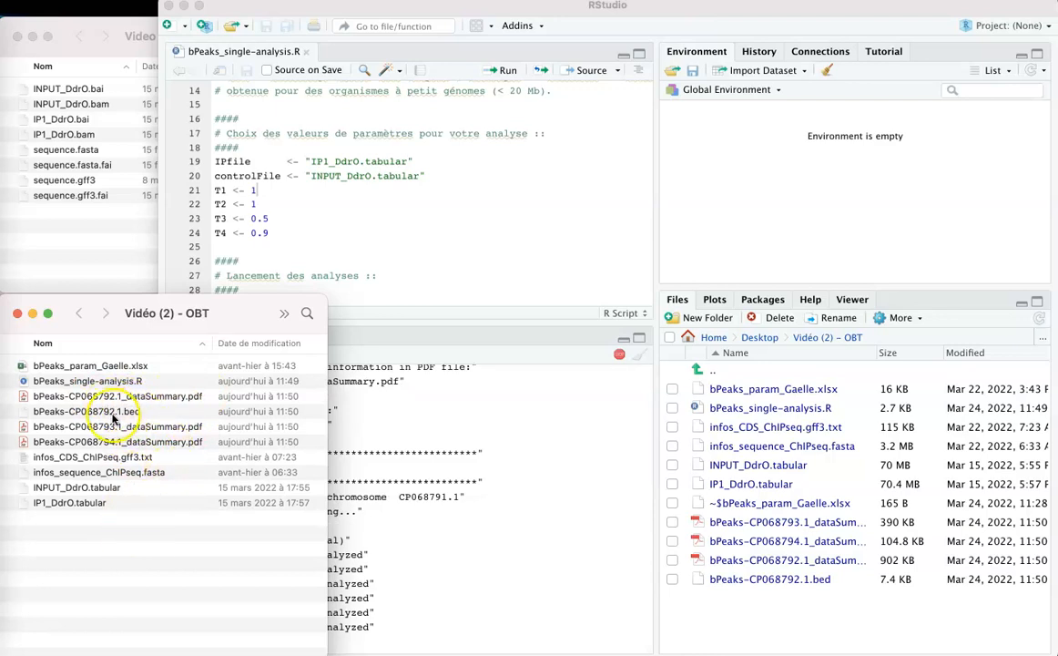
left_click(171, 399)
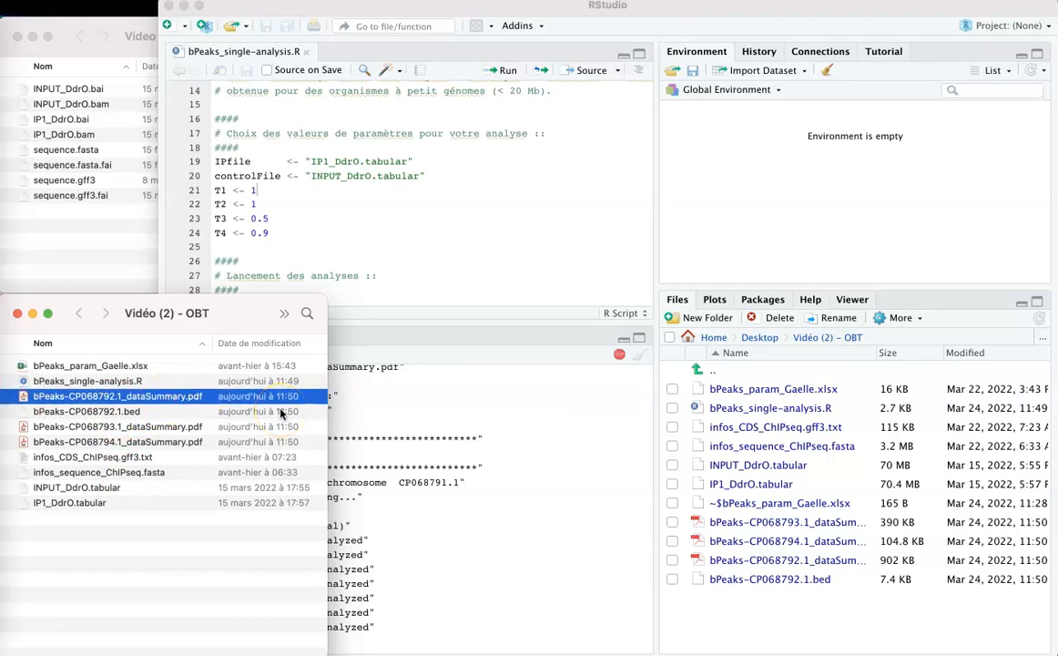
double_click(35, 398)
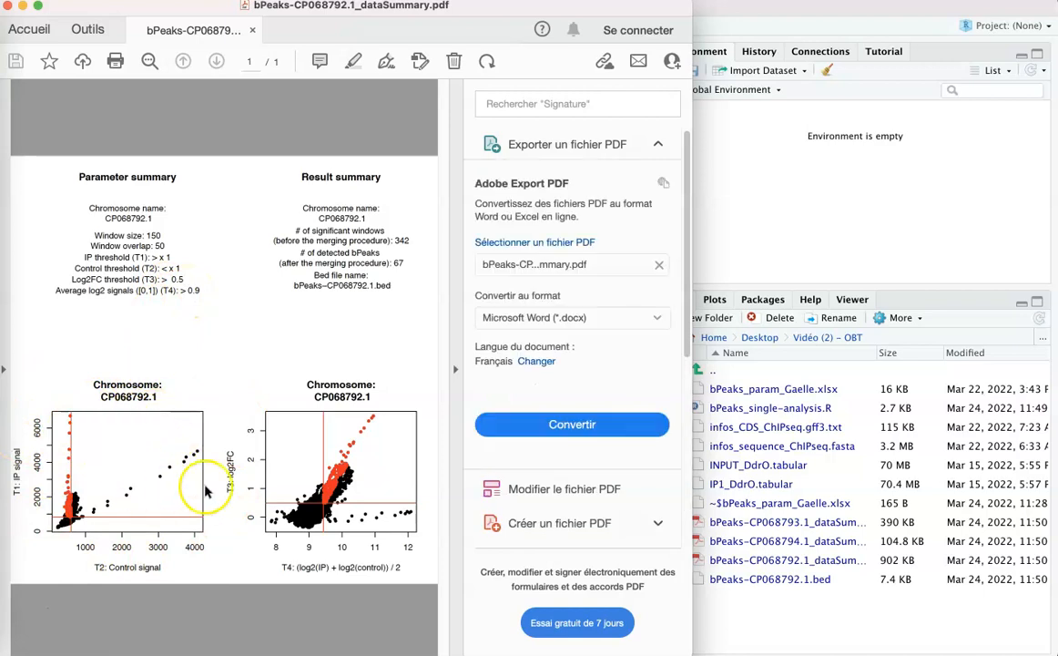
left_click(456, 373)
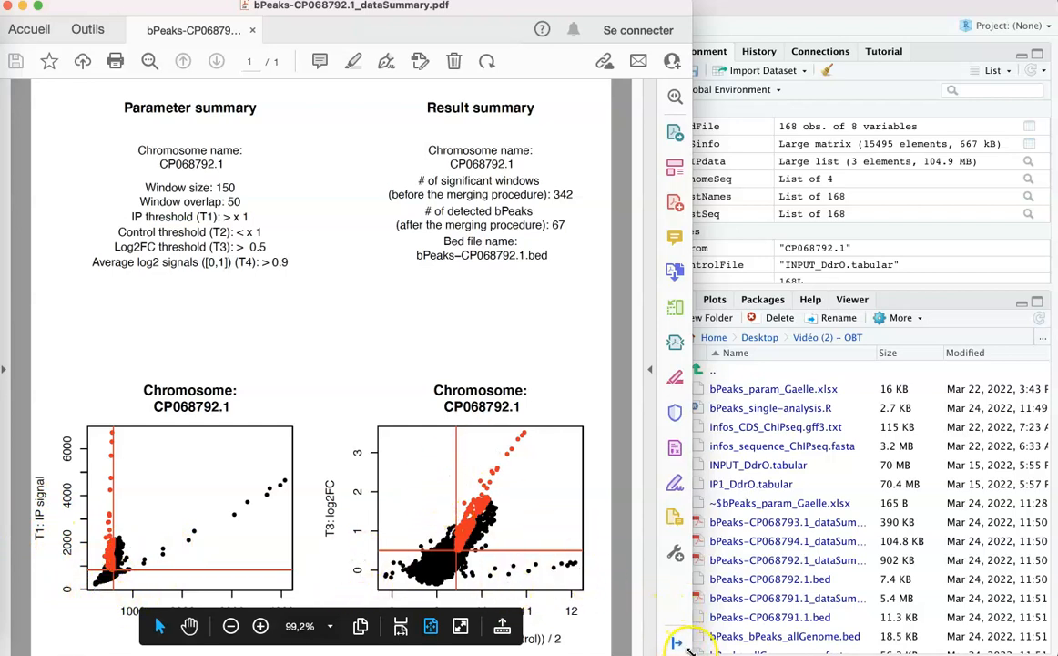
left_click_drag(691, 607, 688, 519)
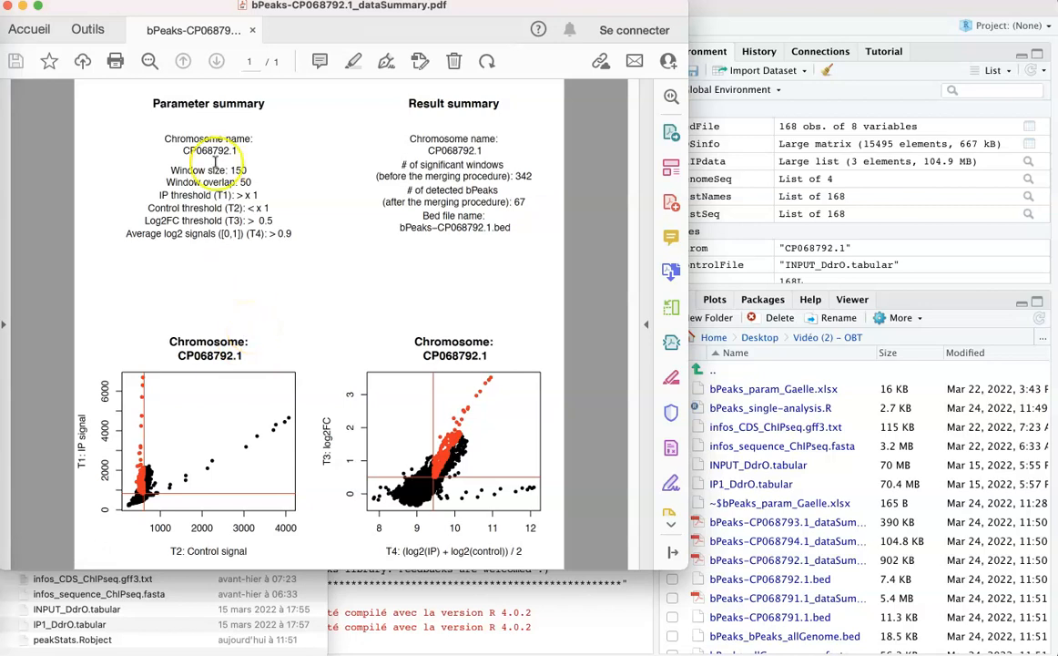
Step: Close the PDF and look over the per-chromosome dataSummary files among the generated results
left_click(8, 6)
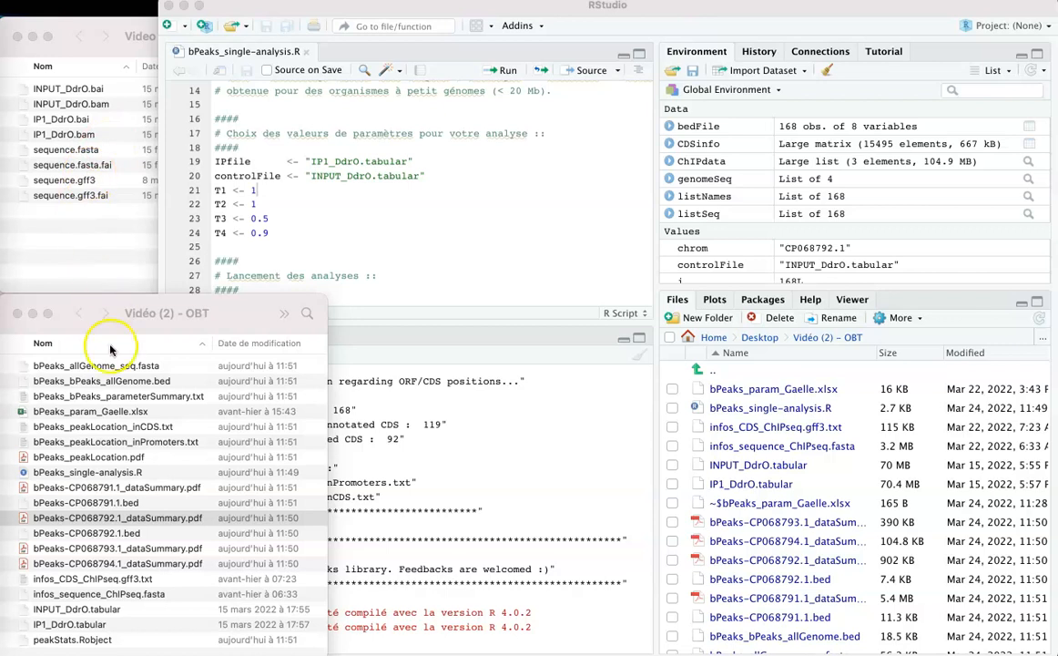
left_click(165, 489)
left_click(165, 489)
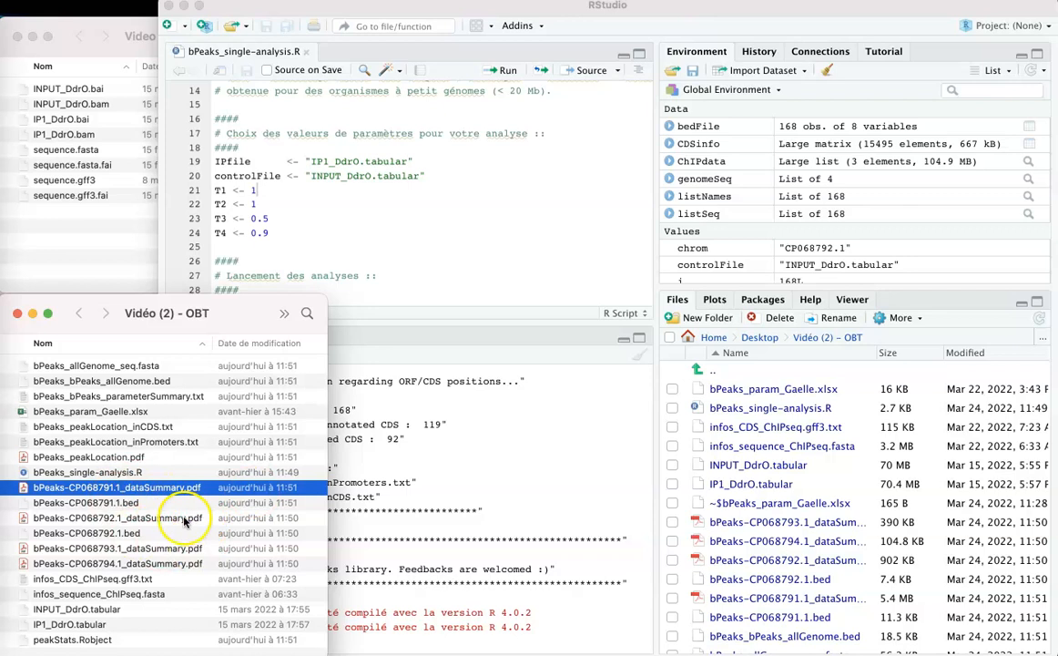
left_click(135, 518)
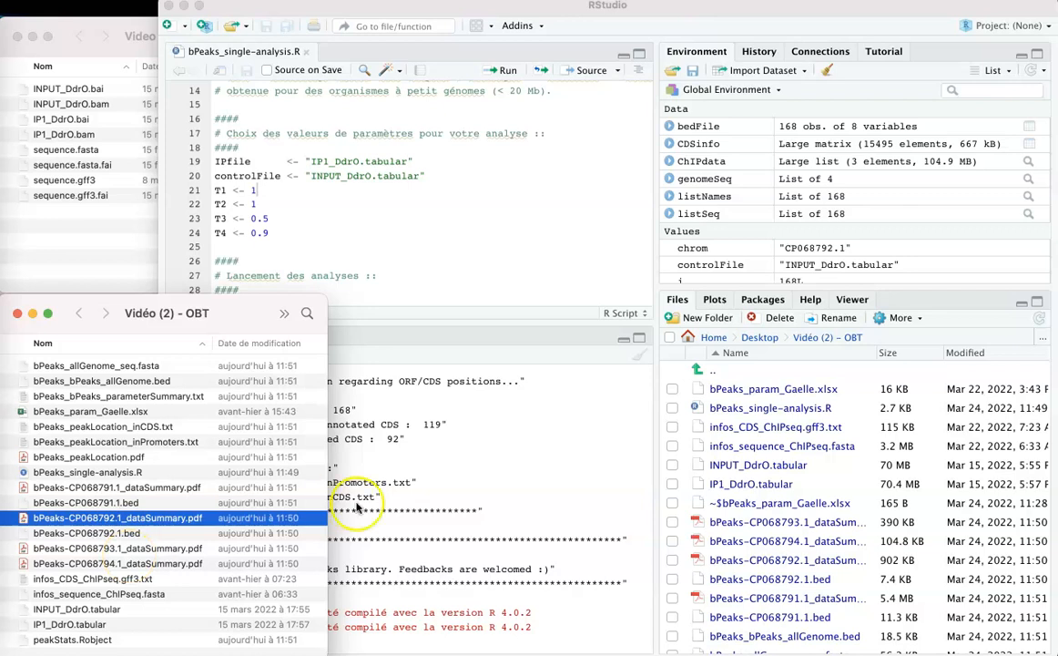
scroll(758, 469, "down", 5)
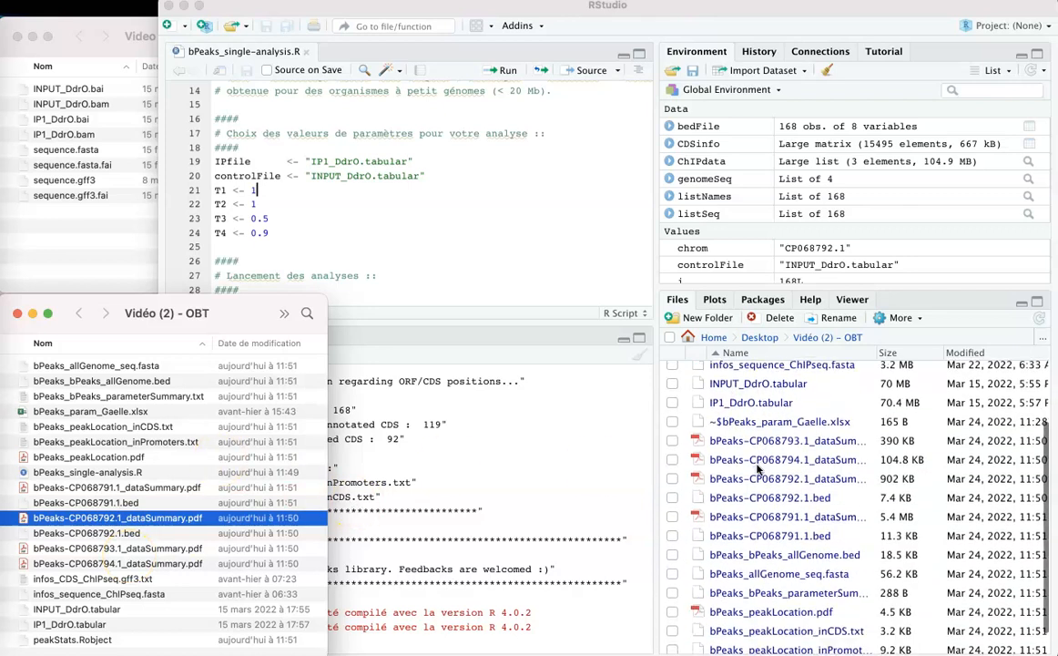
Step: Highlight the package version warning messages at the end of the RStudio console output
left_click(554, 465)
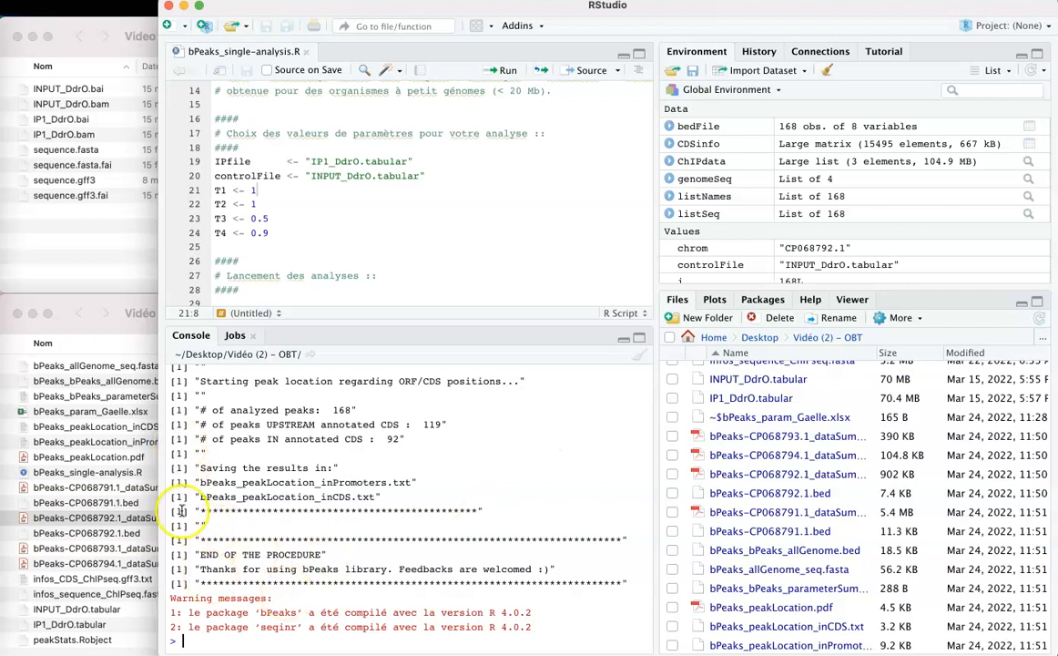
left_click_drag(170, 599, 487, 623)
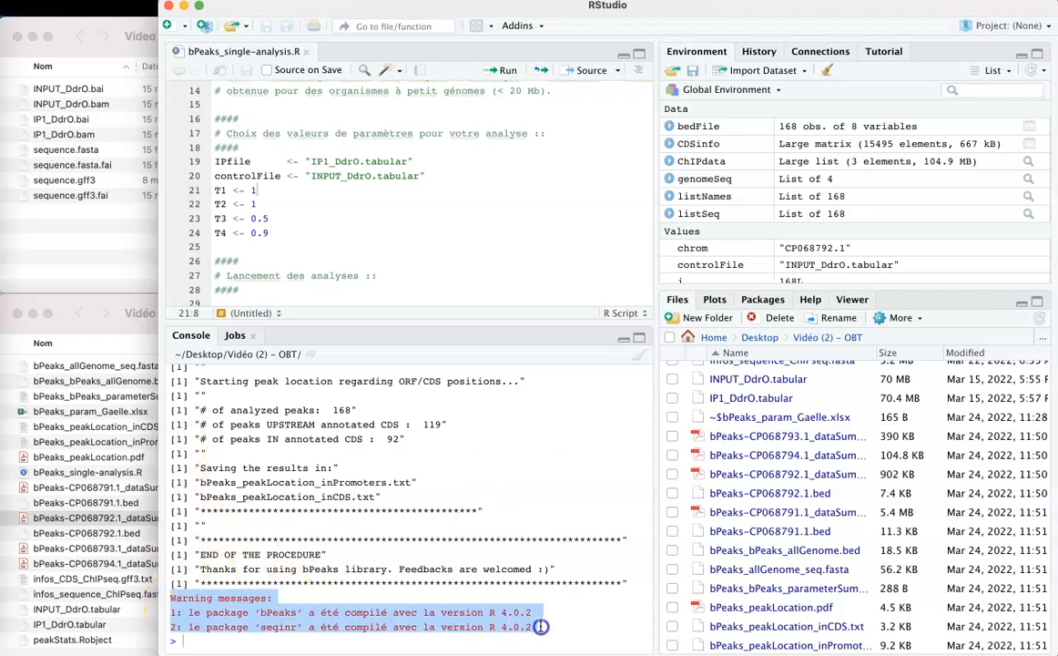
left_click(469, 607)
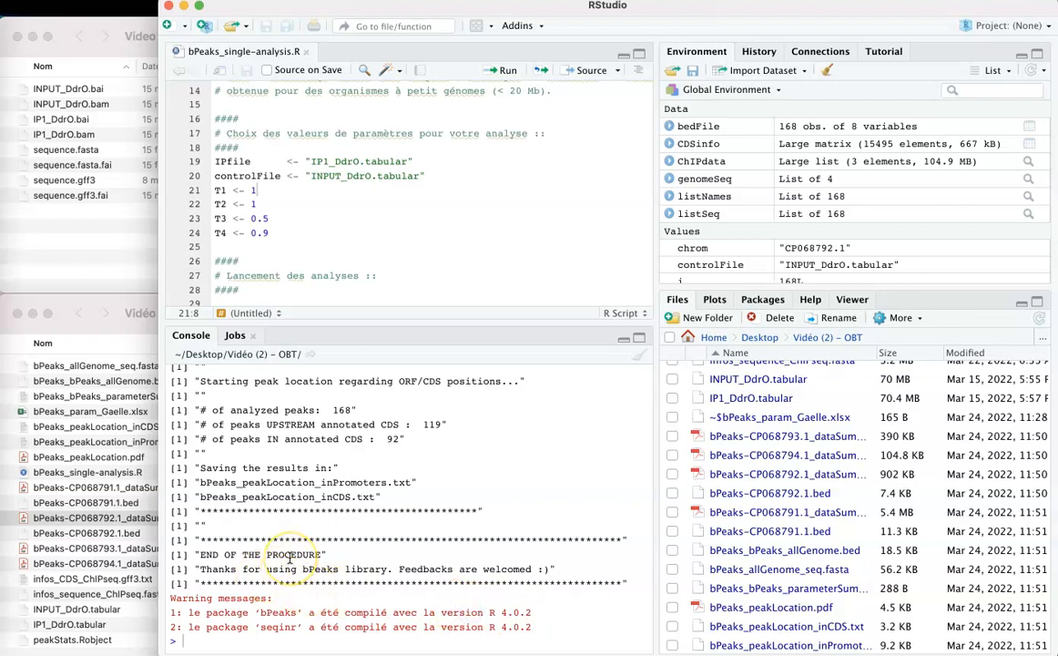
Step: Compare the console's analyzed, upstream and in-CDS peak totals with the first parameter row of the Excel workbook
scroll(290, 557, "up", 5)
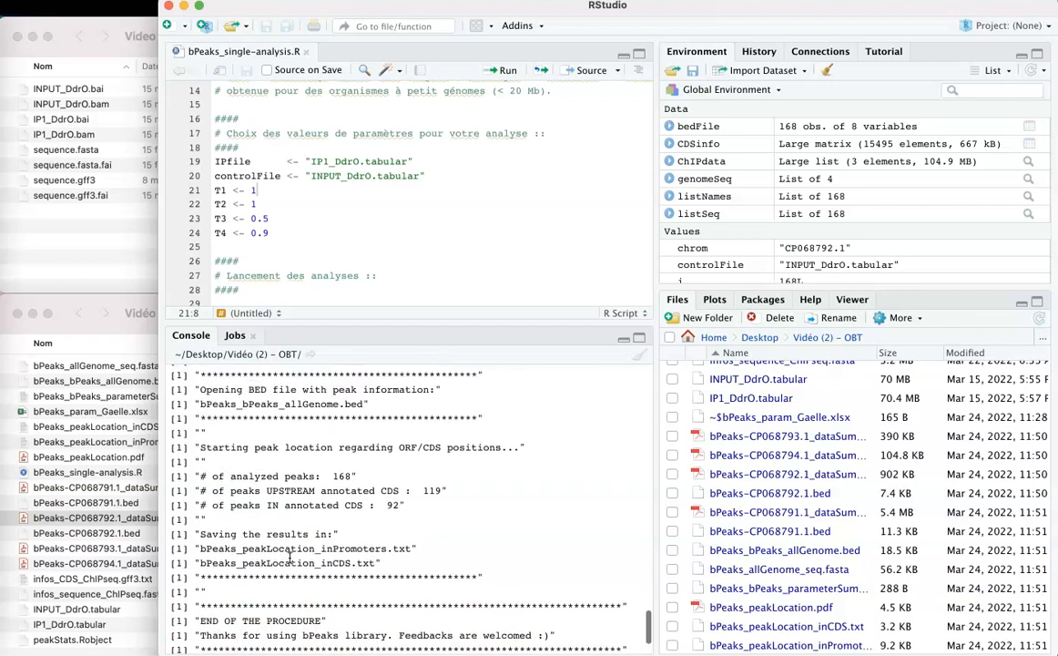
scroll(290, 557, "down", 5)
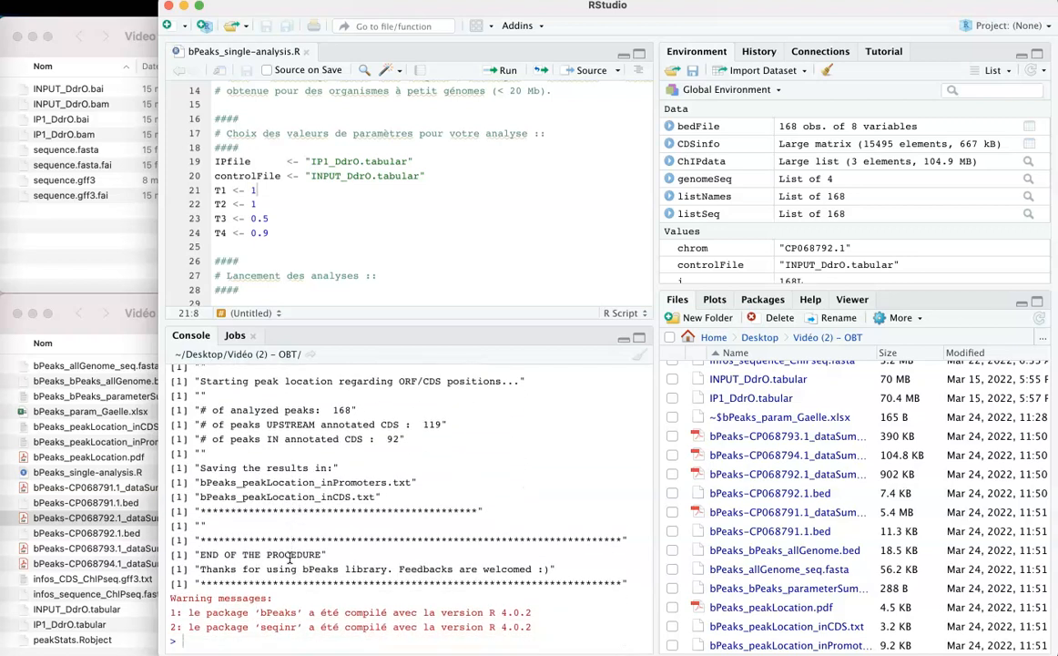
scroll(290, 558, "up", 2)
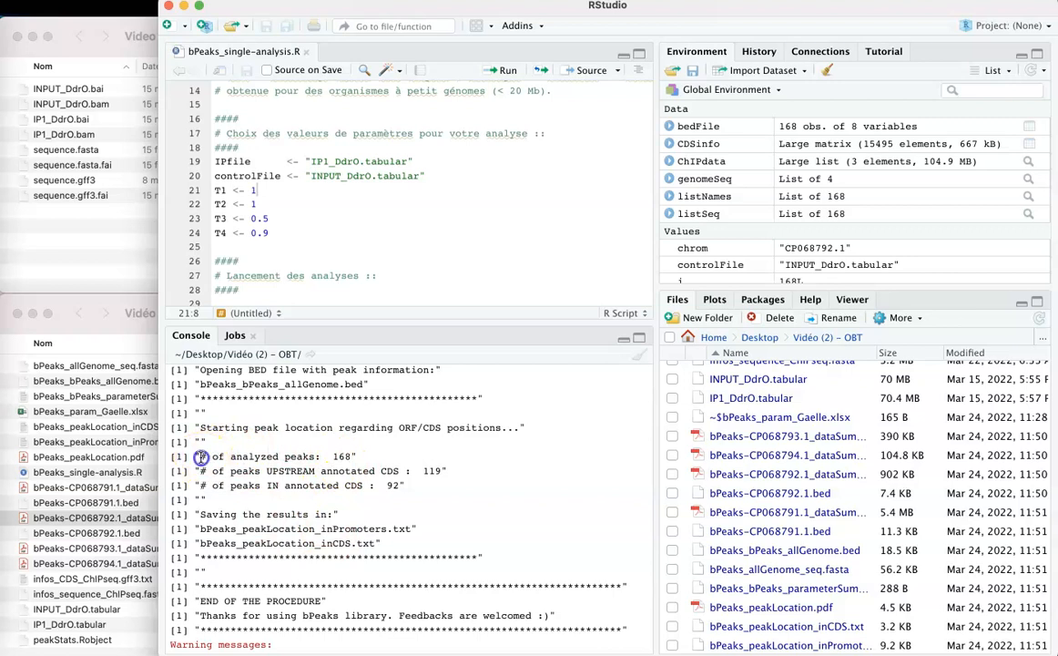
left_click_drag(201, 456, 363, 457)
left_click(367, 453)
left_click(2, 610)
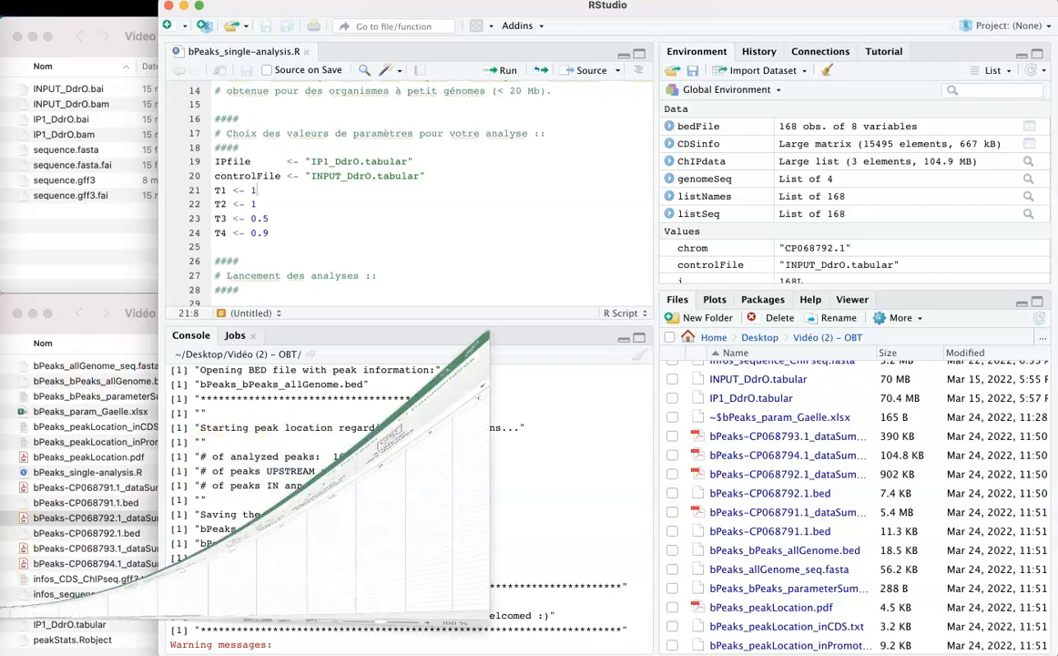
left_click(238, 157)
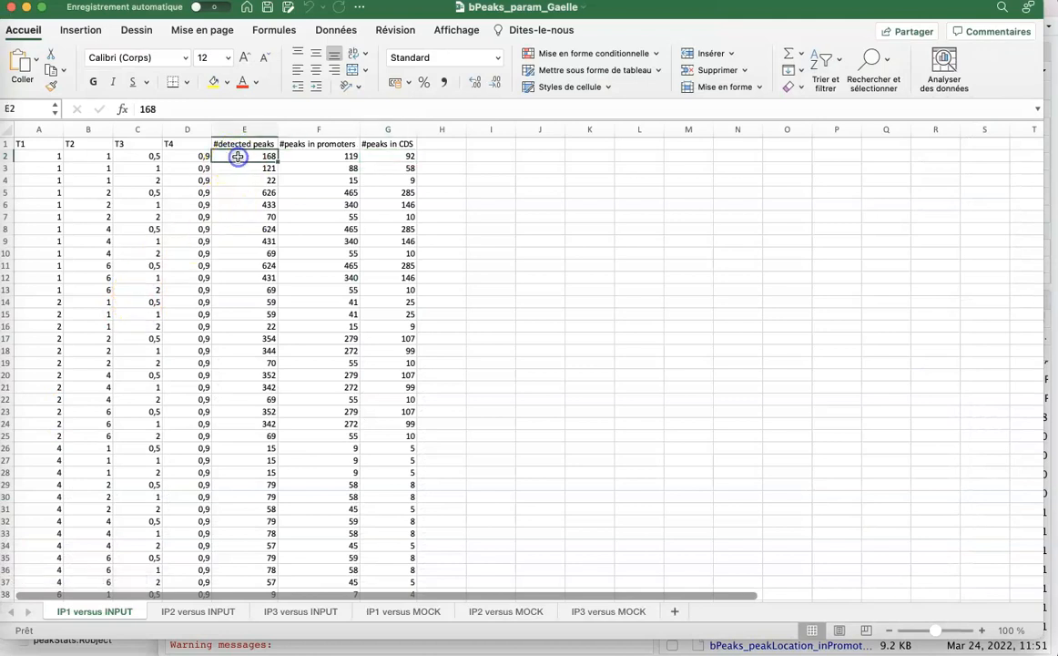
left_click(27, 9)
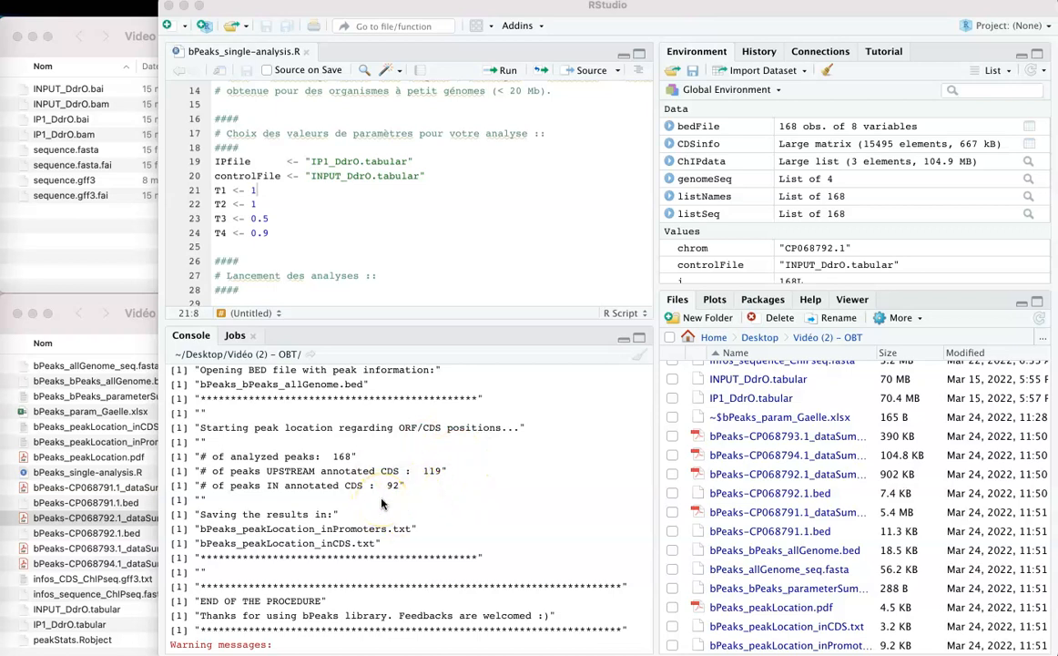
Step: Look over the generated files in the working folder and pick out bPeaks_allGenome_seq.fasta and bPeaks_bPeaks_allGenome.bed
scroll(785, 485, "down", 1)
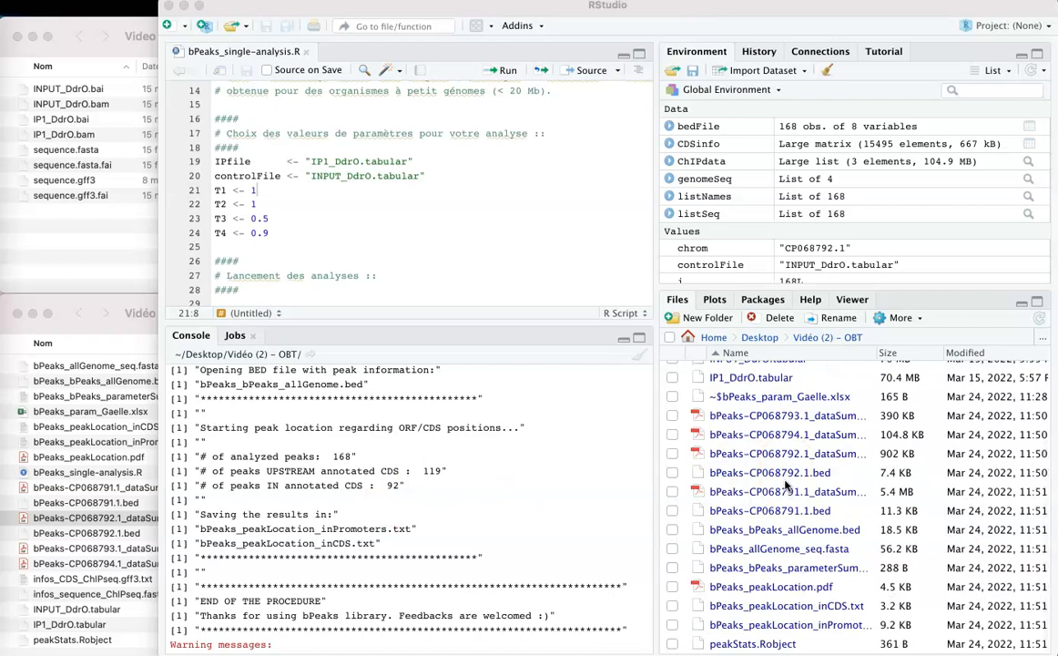
left_click(131, 488)
scroll(130, 489, "down", 1)
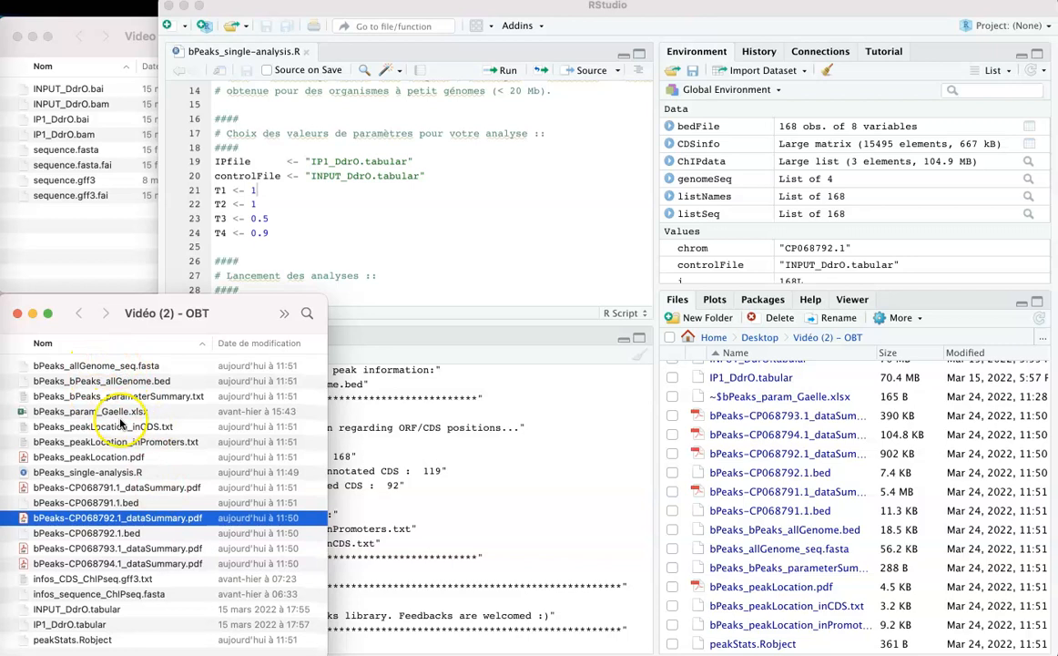
left_click(77, 367)
key("shift+Down")
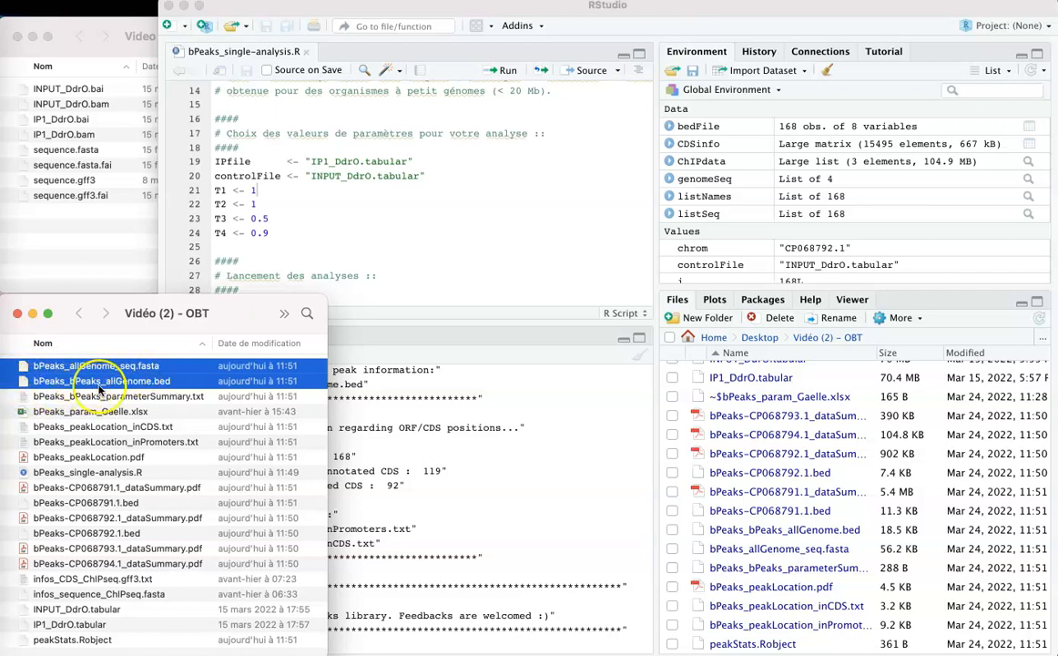
left_click(165, 381)
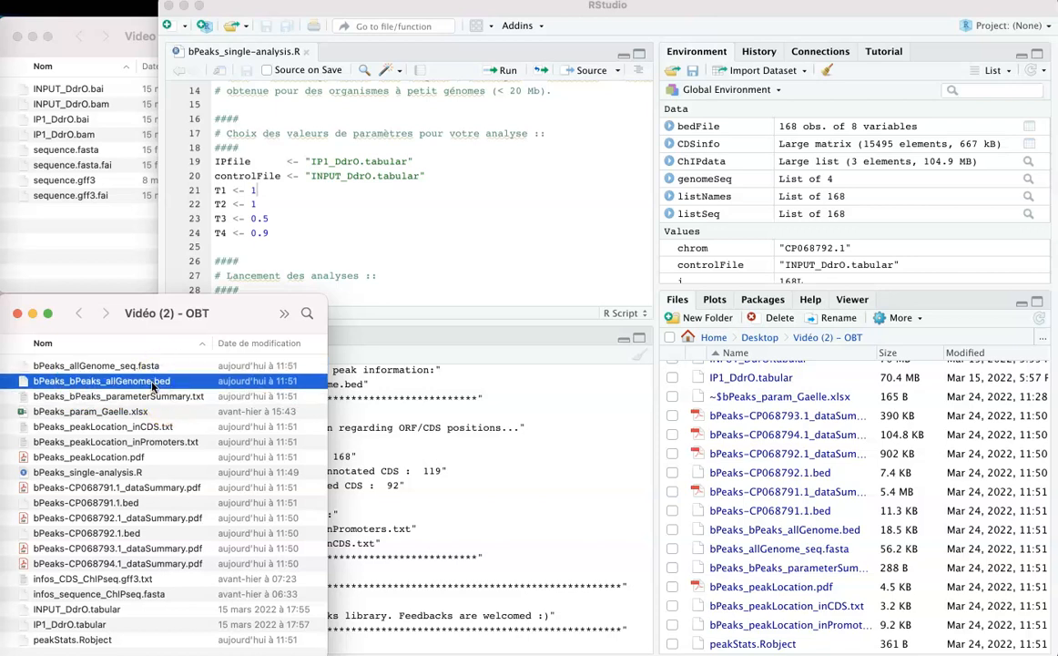
Step: Open bPeaks_bPeaks_allGenome.bed in TextEdit, widen its window, highlight the first peak's name while examining the columns, and close the file
right_click(153, 386)
mouse_move(183, 363)
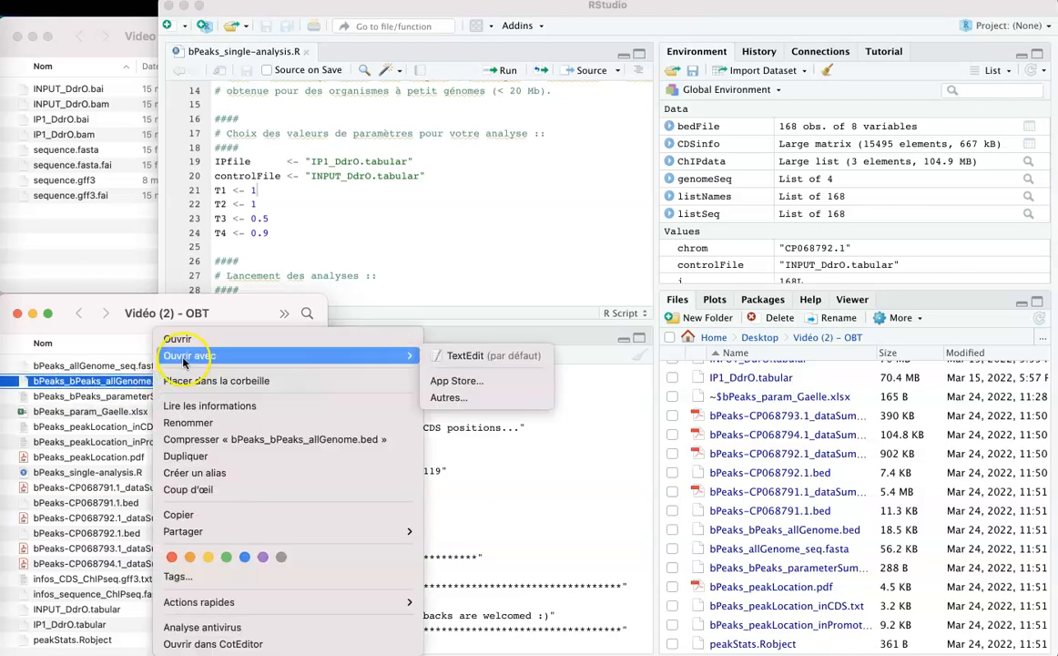
left_click(452, 357)
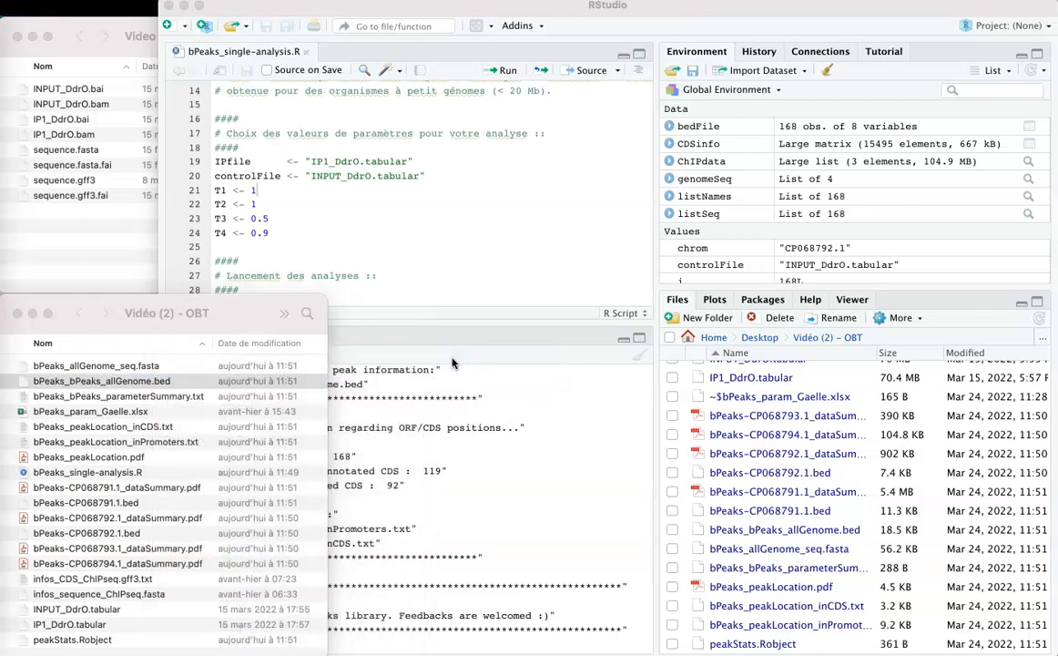
left_click_drag(588, 323, 922, 323)
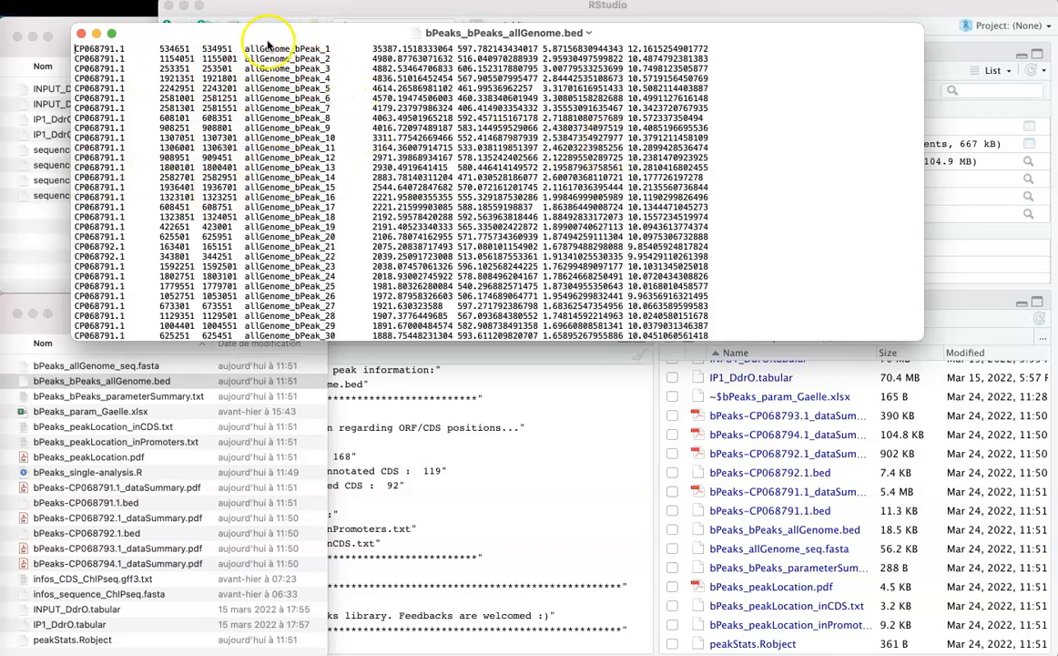
scroll(180, 67, "up", 1)
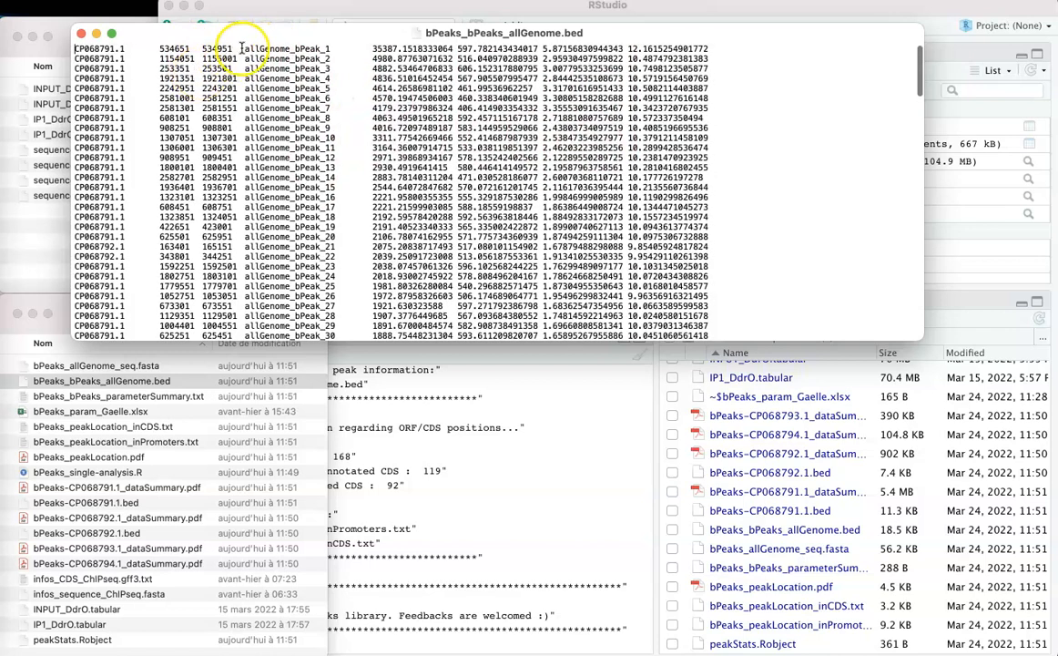
double_click(261, 47)
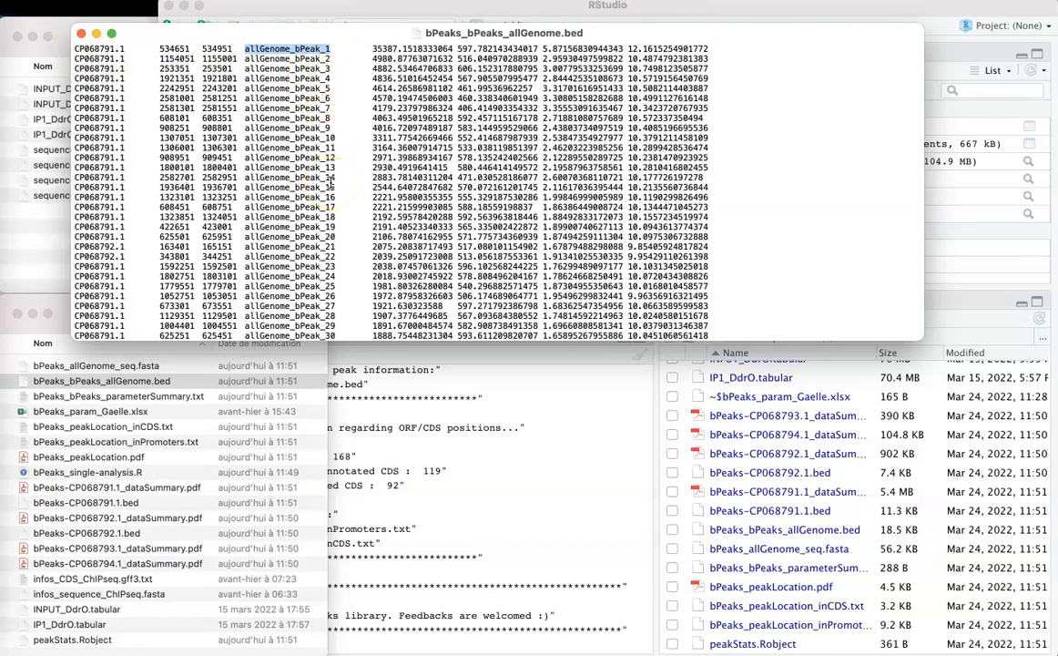
left_click(81, 36)
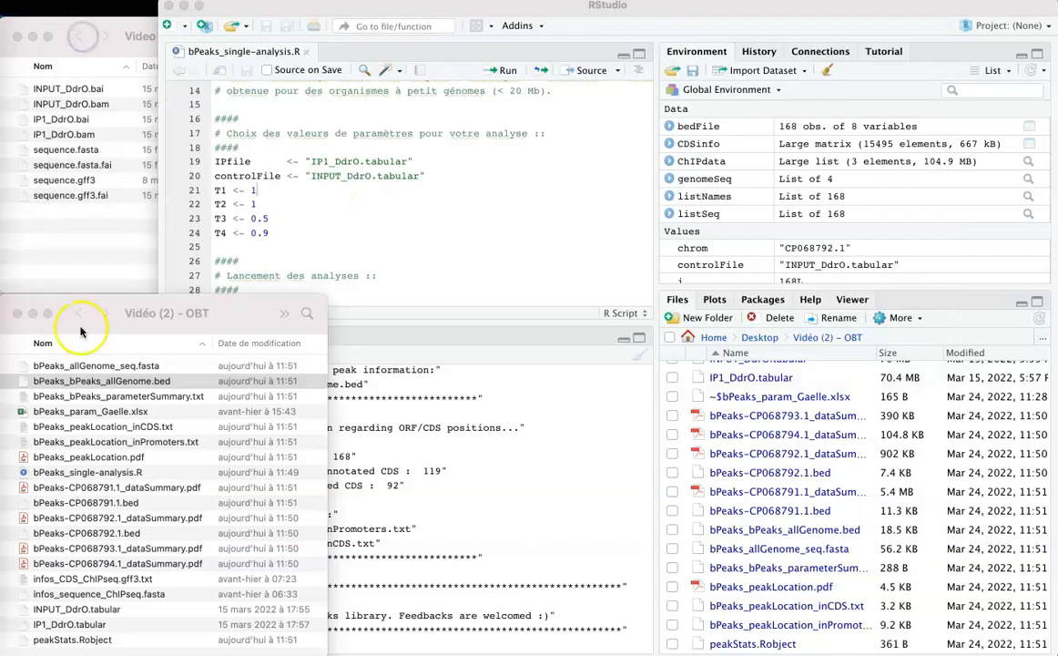
Step: Copy bPeaks_bPeaks_allGenome.bed from the Vidéo (2) - OBT folder into the Video - OBT folder
left_click(91, 413)
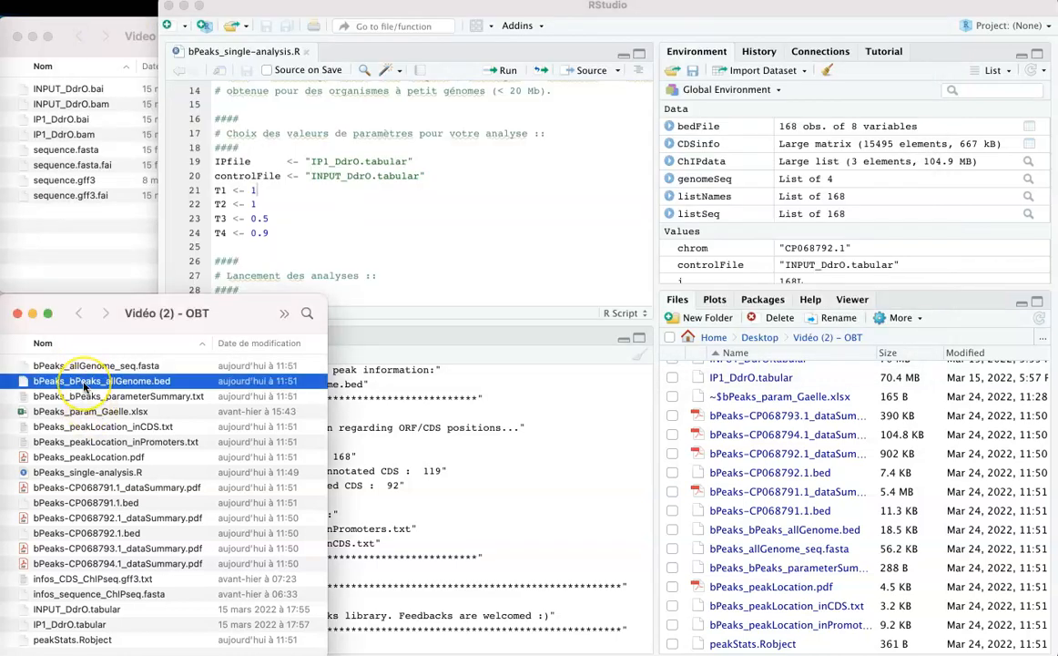
left_click(81, 256)
key("super+v")
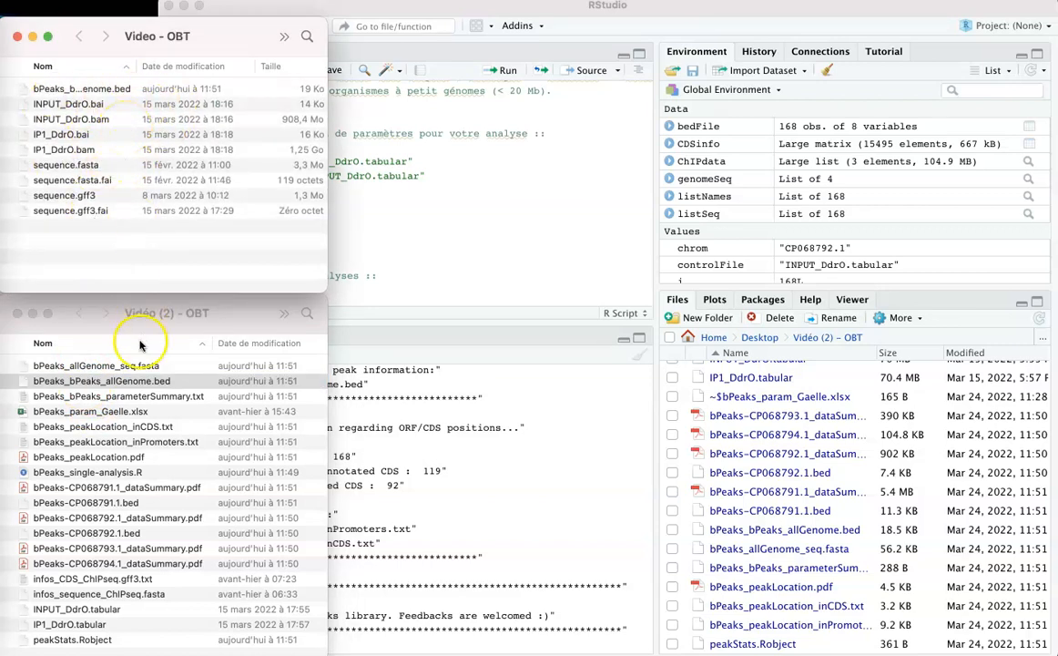
Step: Reopen bPeaks_bPeaks_allGenome.bed in an enlarged window, look through the peak list to its last entry, and close it
left_click(127, 371)
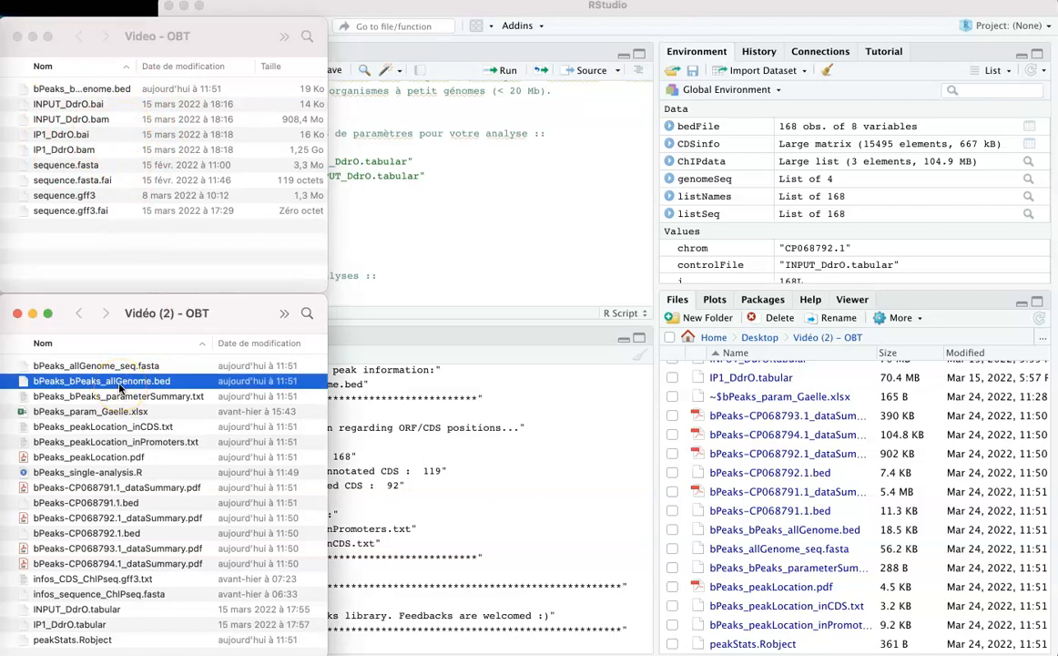
double_click(118, 388)
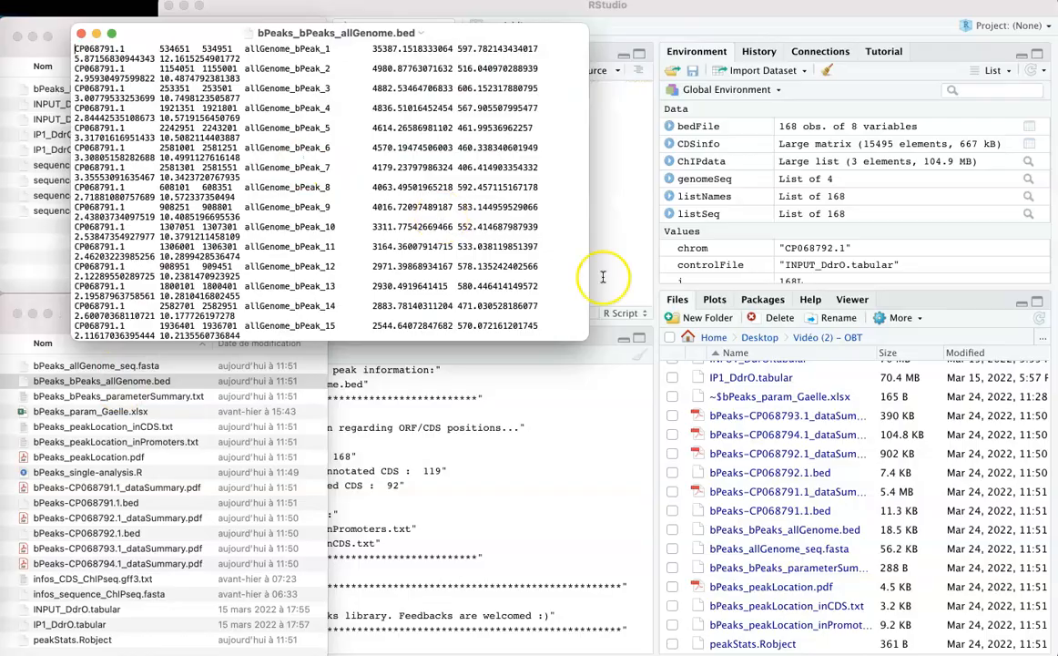
left_click_drag(909, 467, 1016, 518)
scroll(546, 467, "down", 10)
scroll(547, 467, "down", 15)
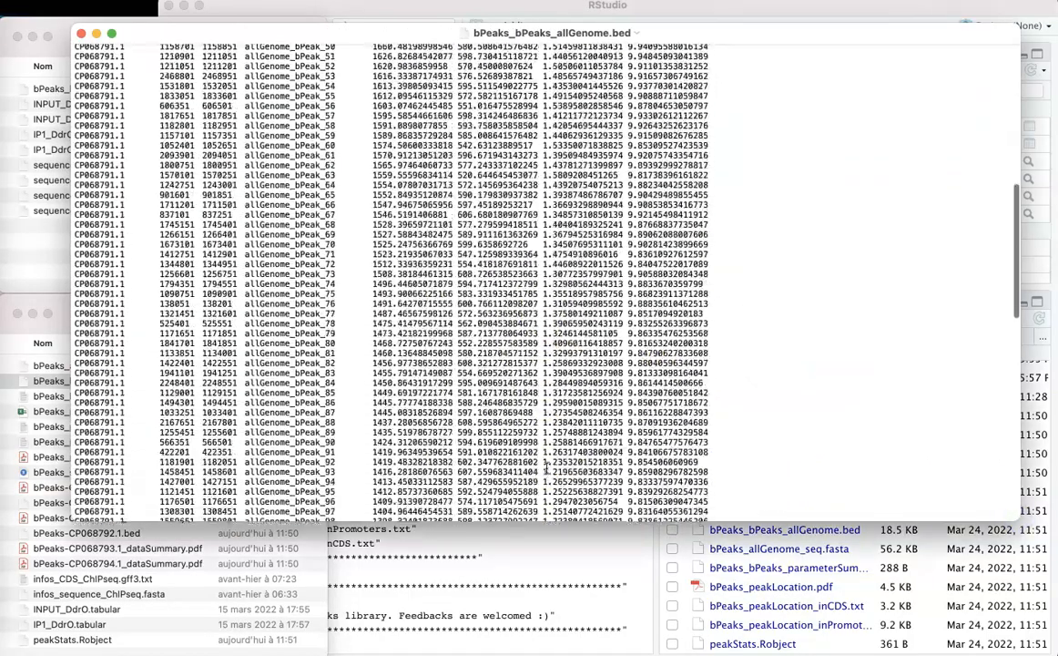
scroll(546, 467, "down", 2)
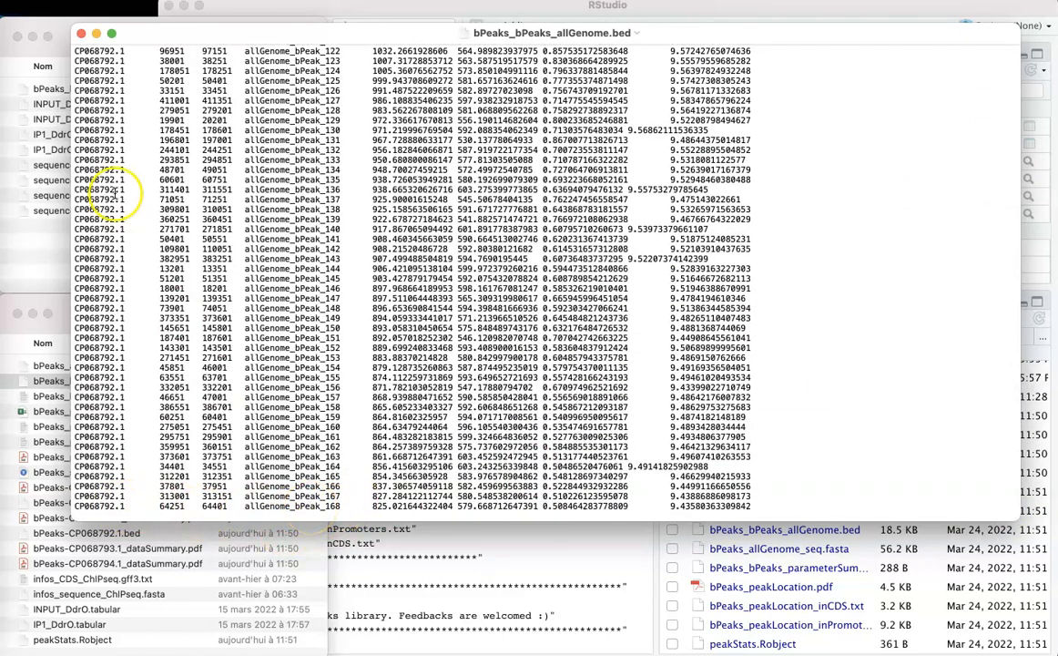
left_click(81, 34)
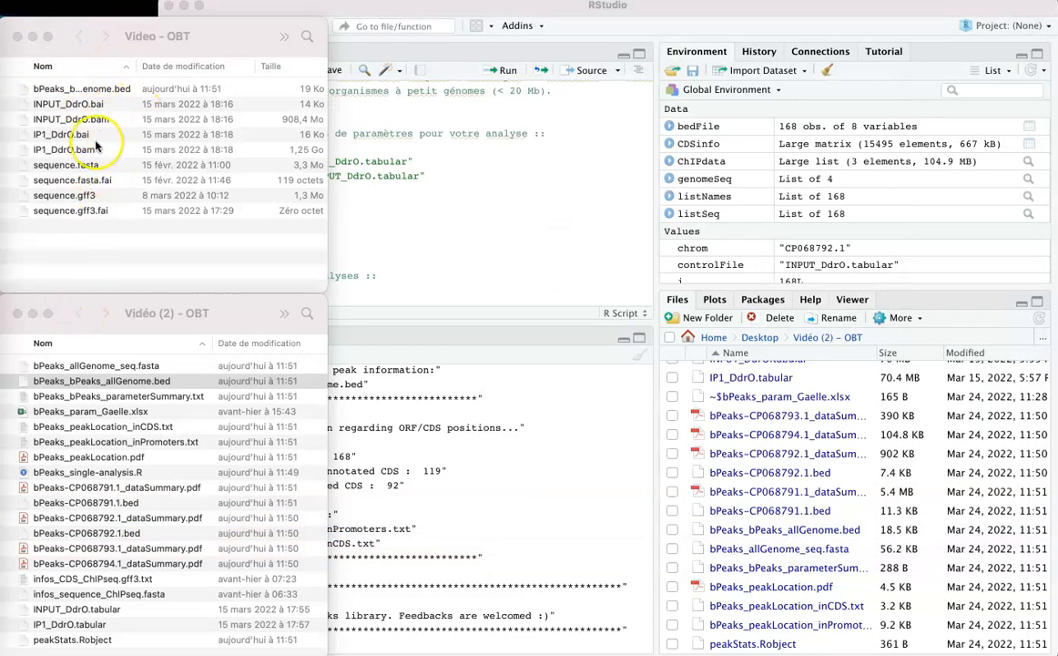
Step: Open bPeaks_allGenome_seq.fasta in TextEdit, enlarge its window, highlight the sequence of allGenome_bPeak_1, and close the file
left_click(111, 370)
left_click(123, 369)
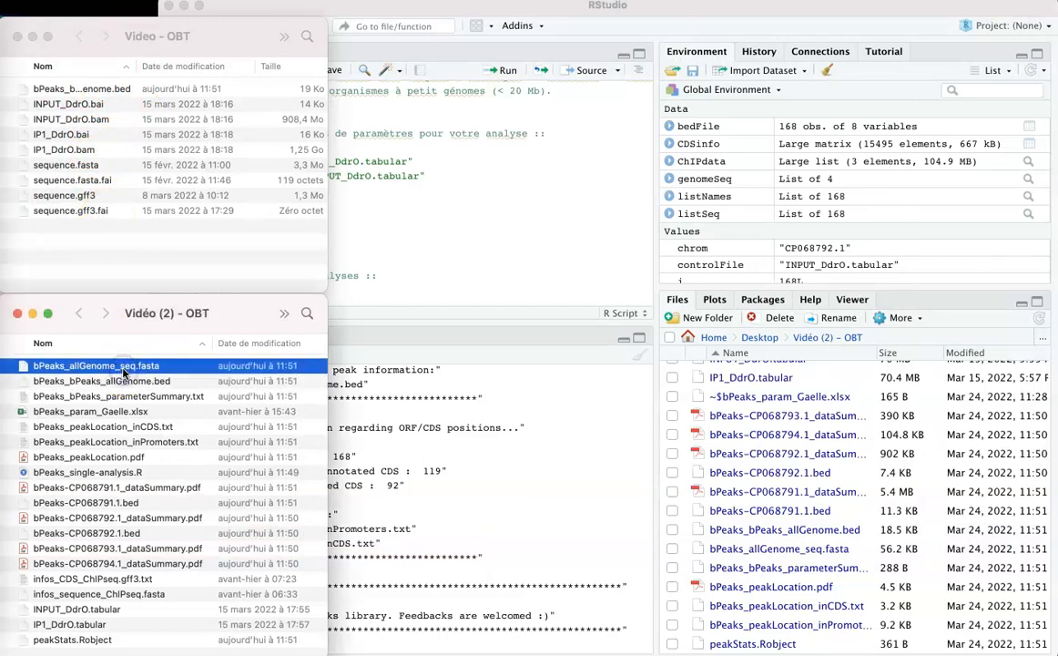
right_click(124, 372)
mouse_move(362, 355)
left_click(418, 356)
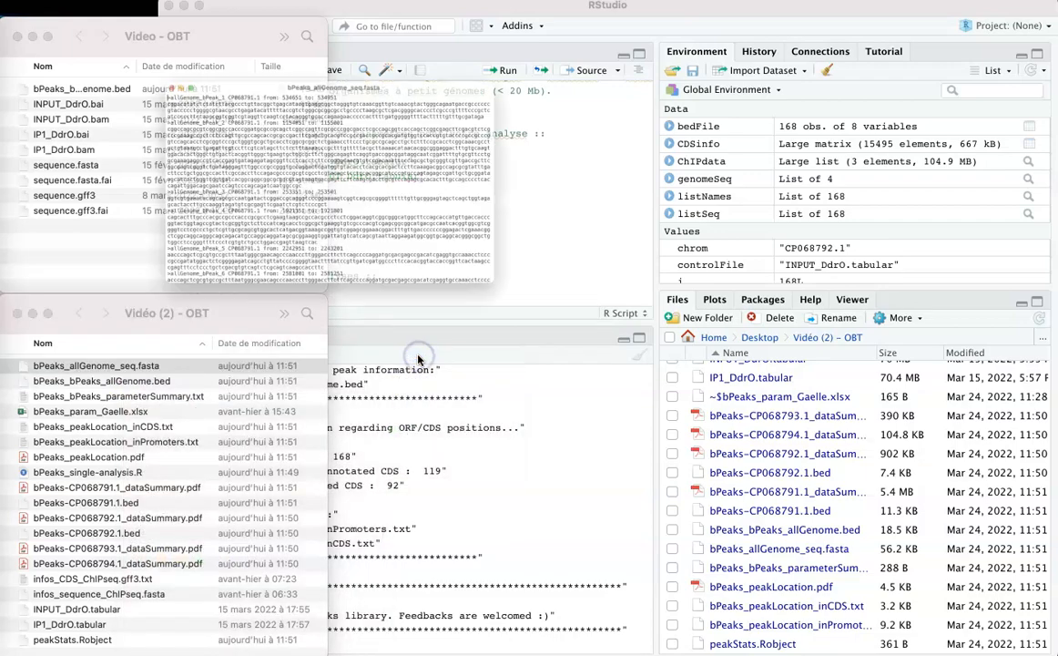
left_click_drag(580, 337, 928, 569)
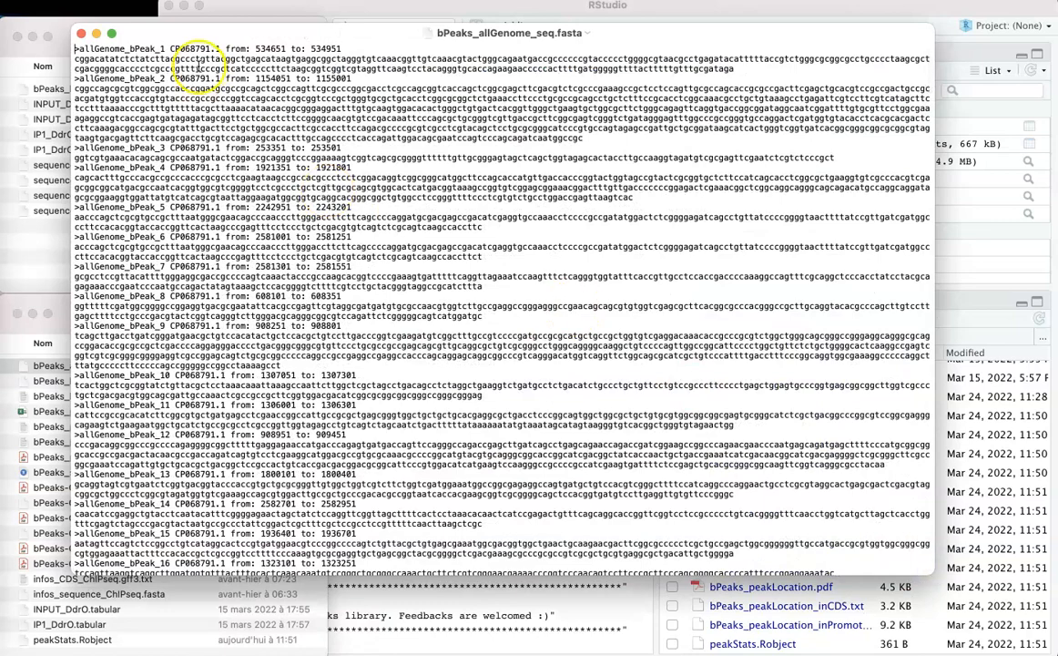
left_click_drag(75, 60, 736, 65)
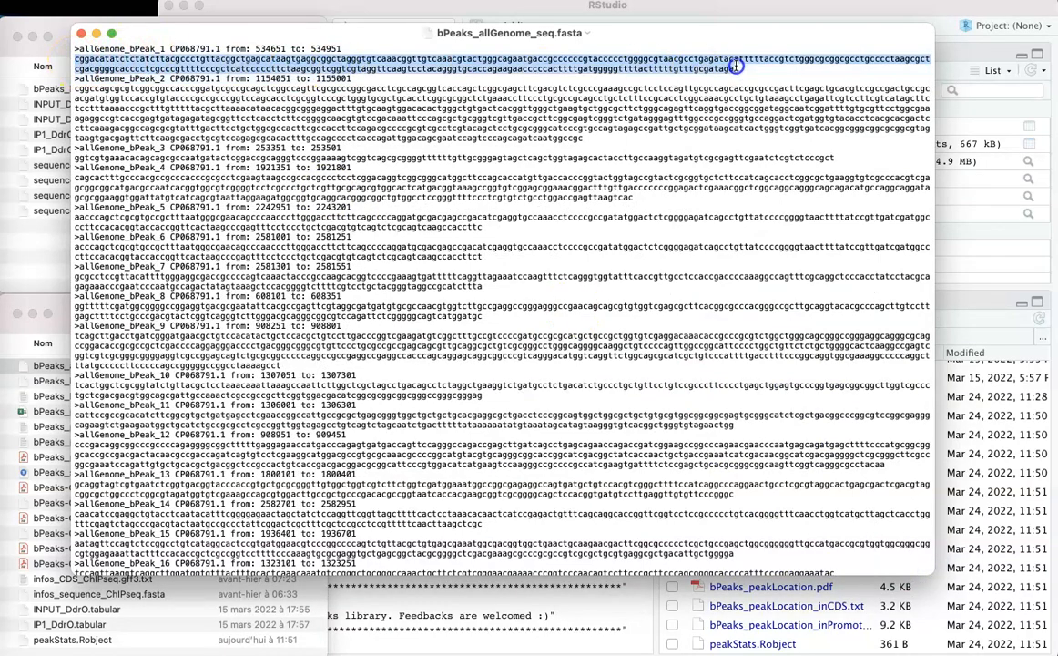
left_click(660, 99)
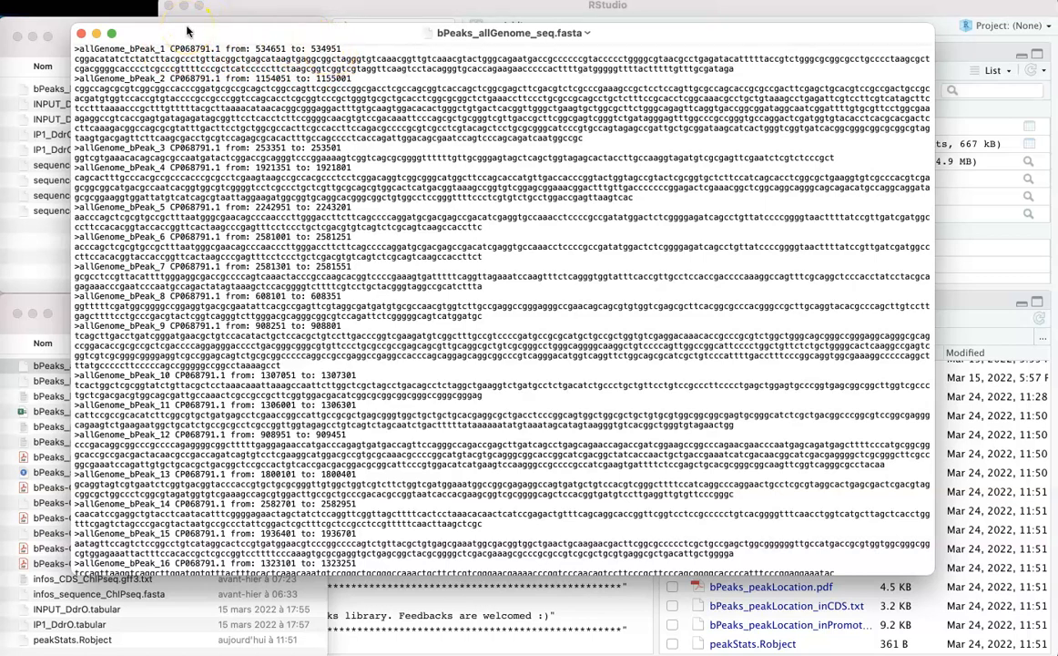
left_click(80, 35)
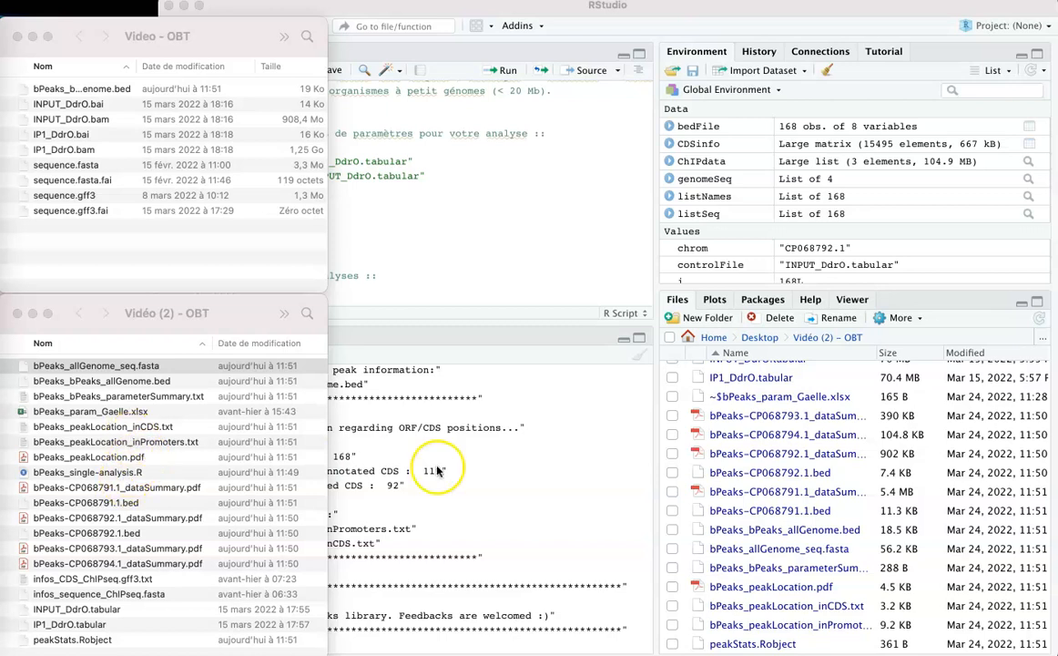
Step: Review the peak location totals in the RStudio console, then view the bar chart in bPeaks_peakLocation.pdf and close it
left_click(449, 433)
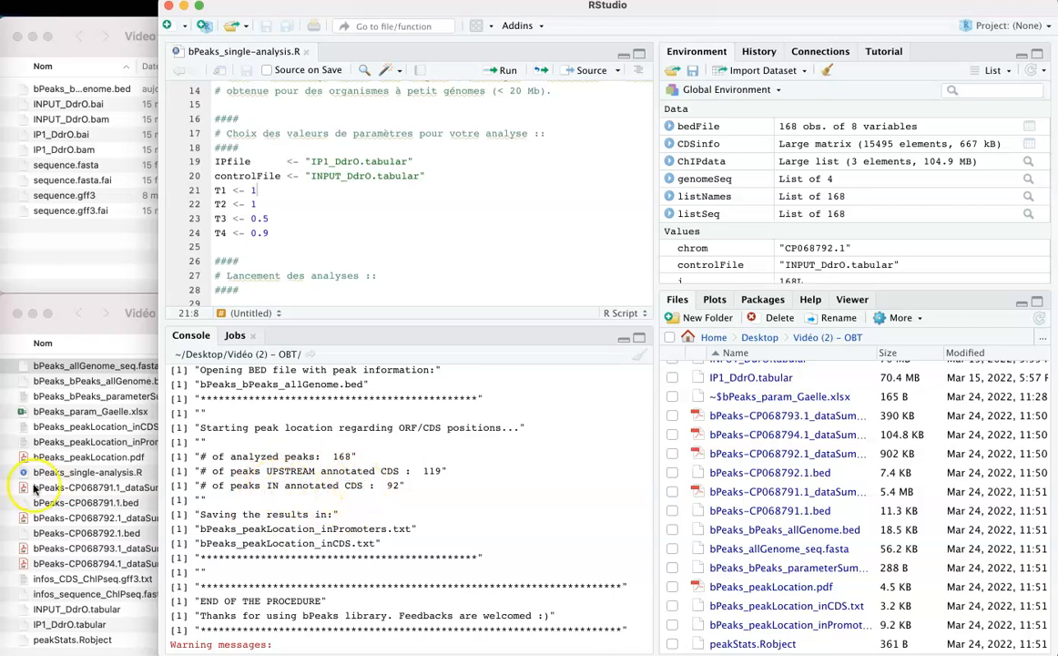
left_click(74, 480)
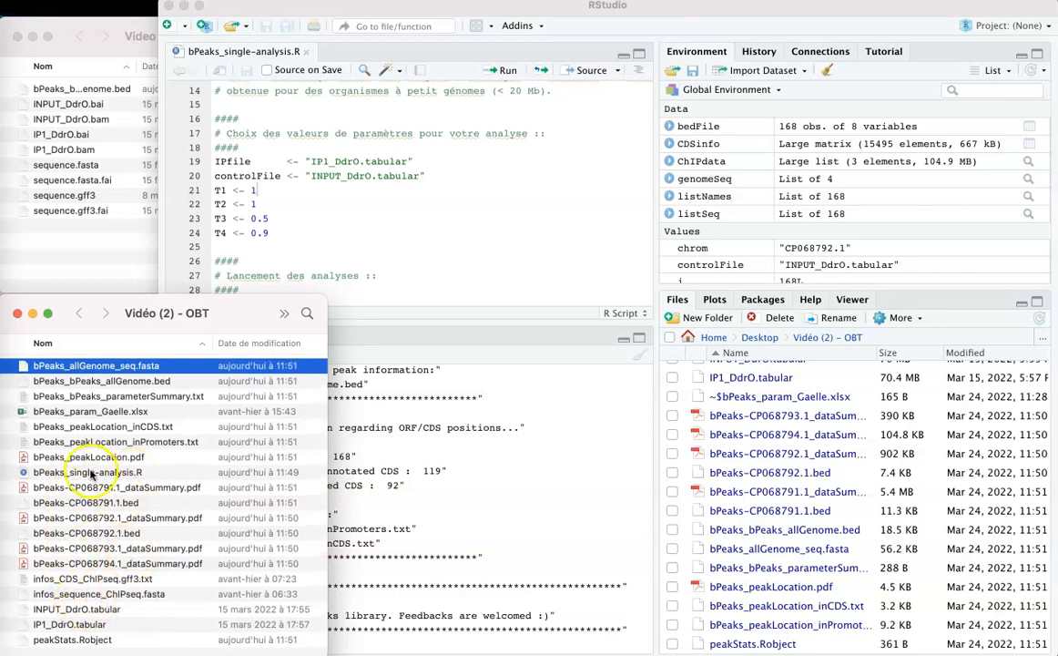
left_click(40, 458)
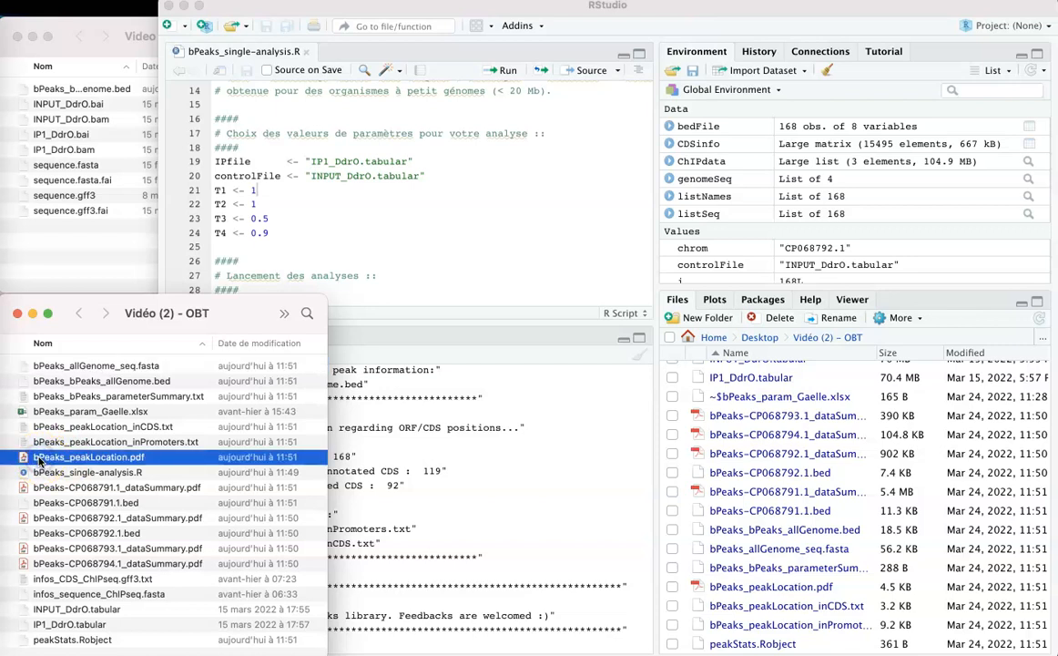
left_click(88, 464)
double_click(88, 465)
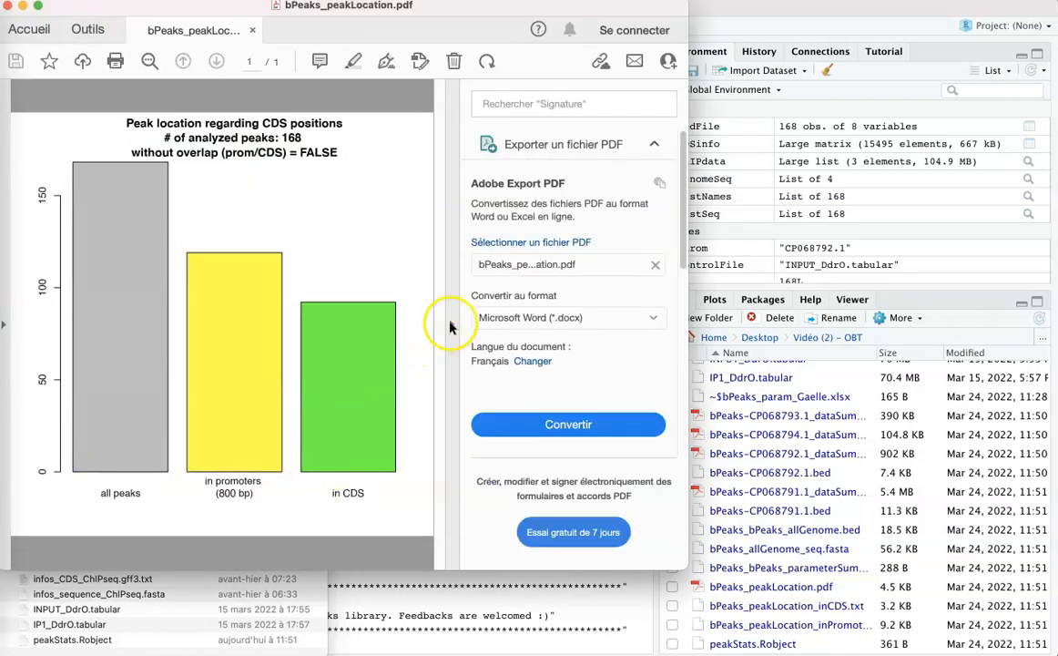
left_click(450, 327)
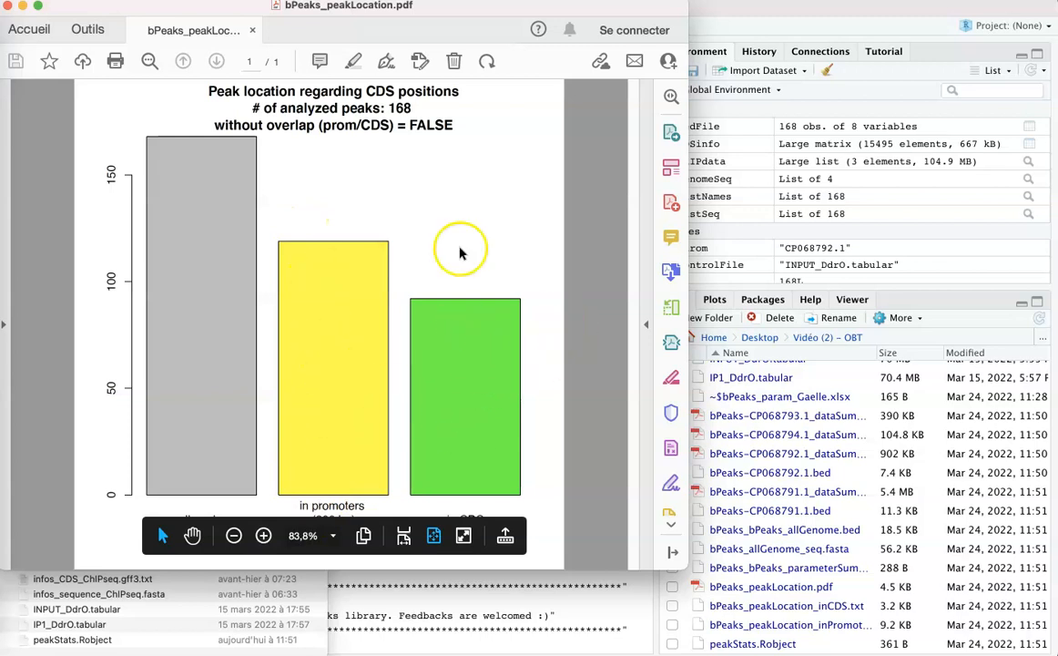
left_click(7, 7)
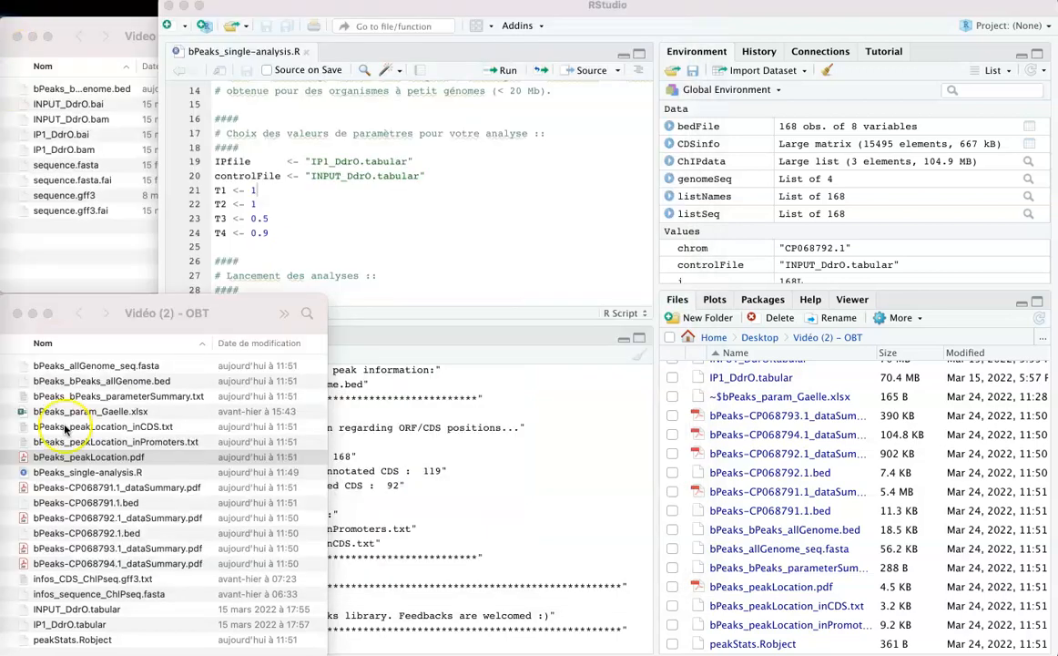
Step: Open bPeaks_peakLocation_inPromoters.txt, then slightly enlarge and reposition its window
left_click(88, 452)
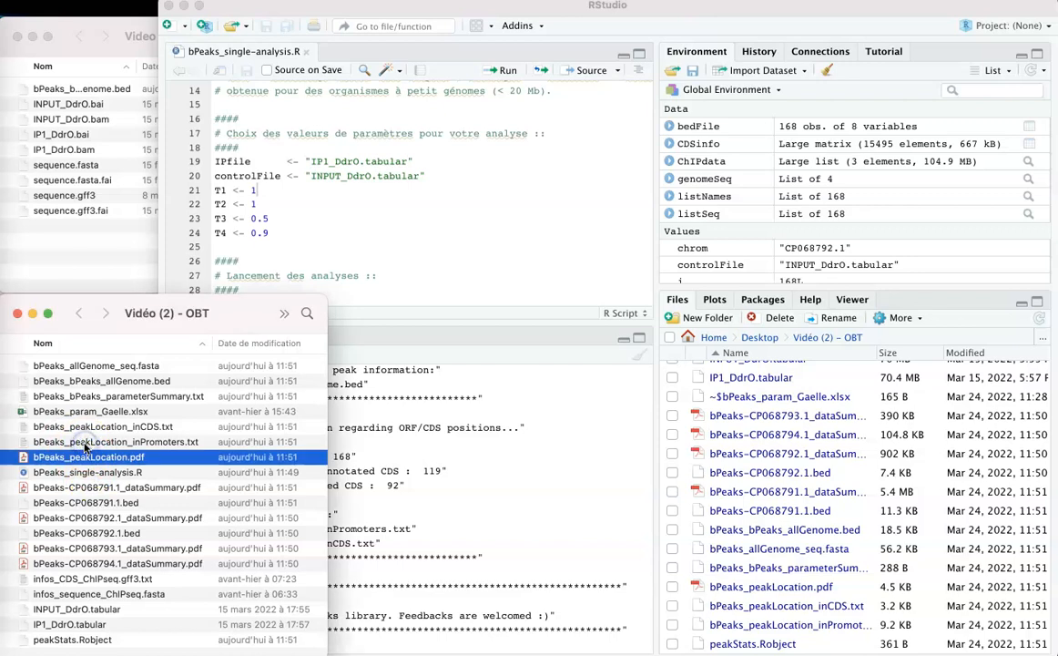
left_click(87, 443)
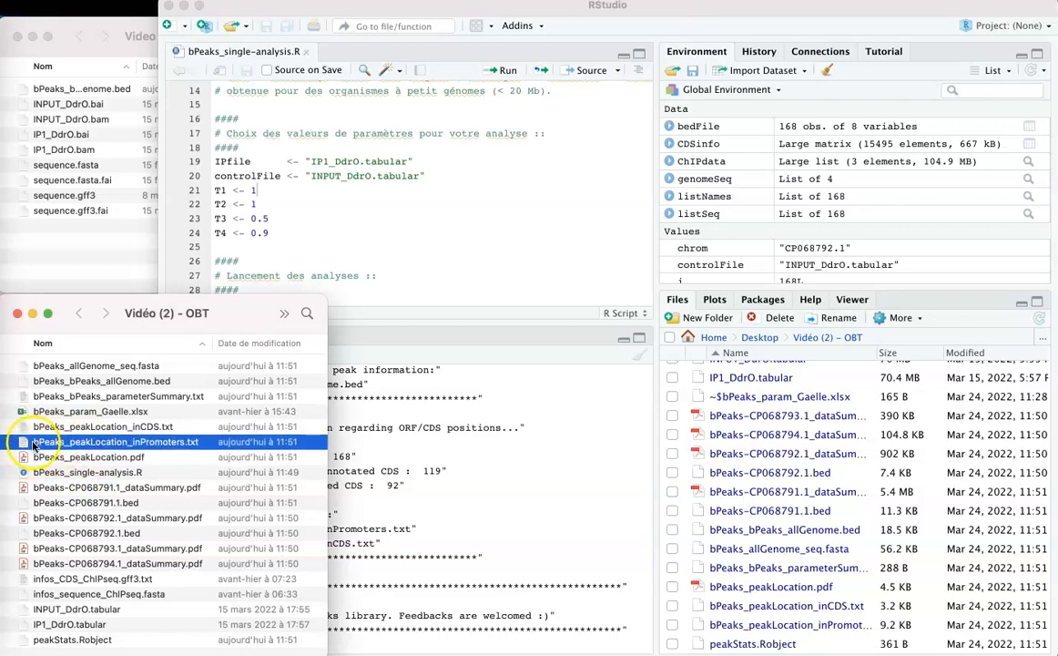
double_click(179, 447)
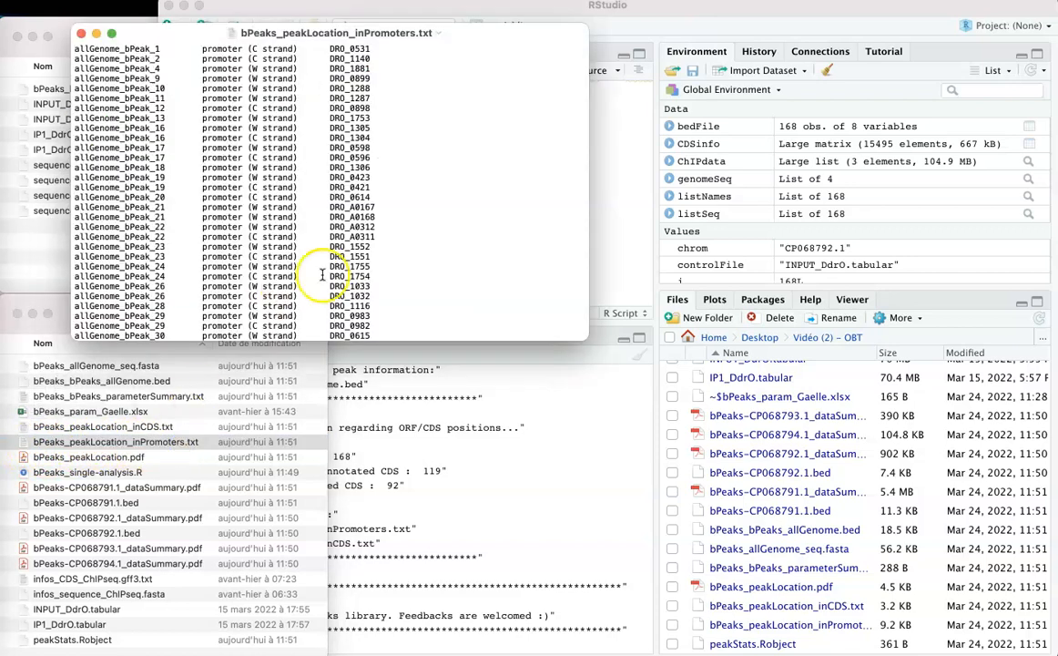
left_click_drag(587, 338, 616, 378)
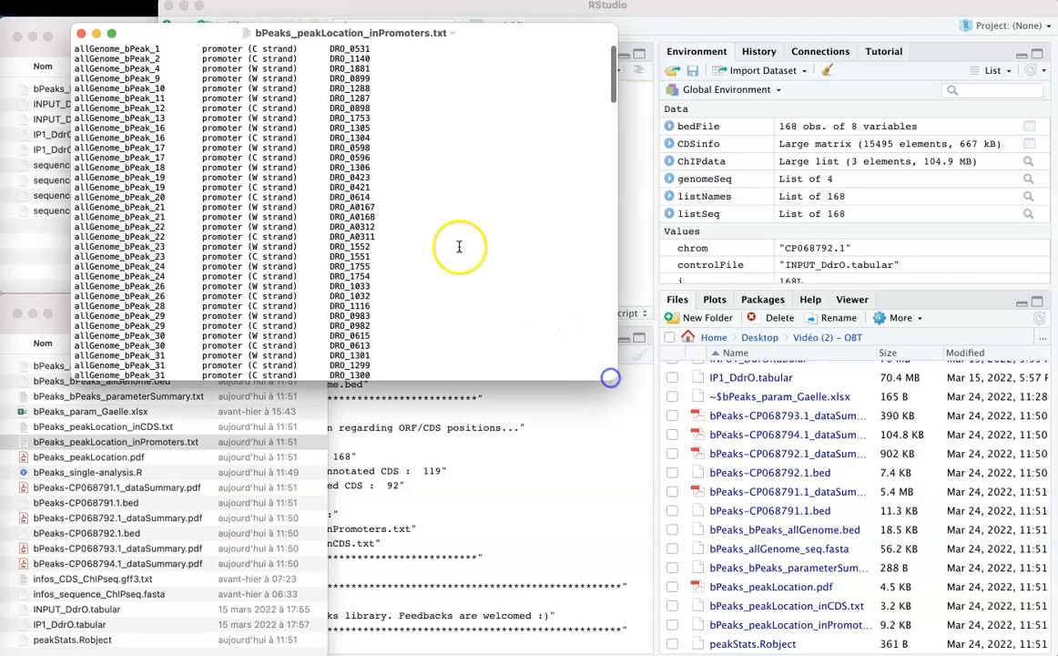
left_click_drag(211, 35, 212, 110)
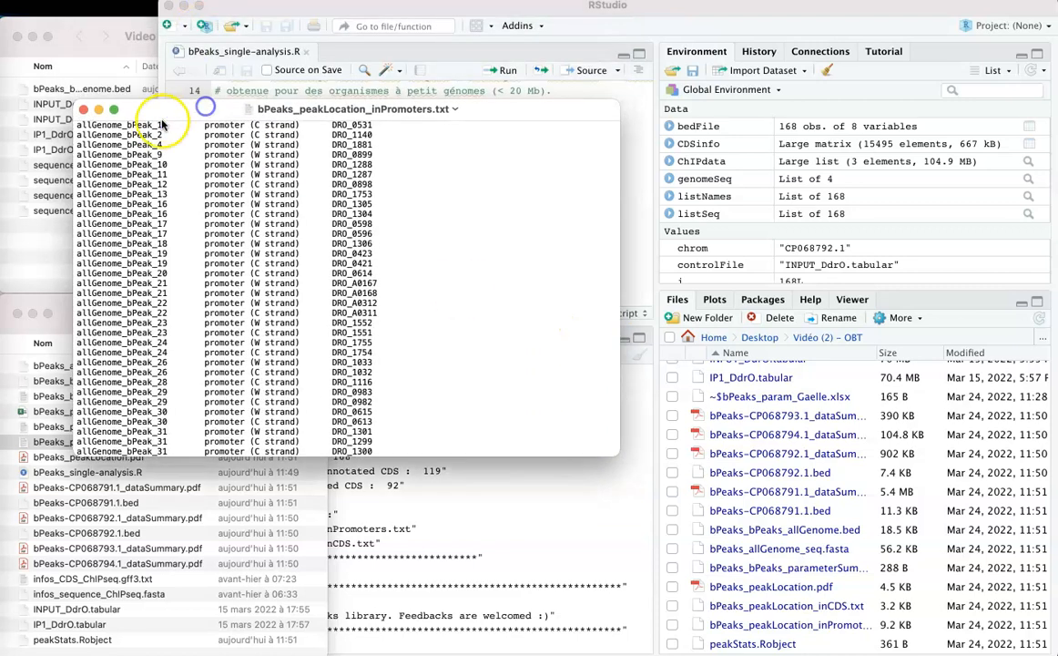
Step: Examine the peak-to-gene assignments in the promoter list, highlighting allGenome_bPeak_1, its gene DRO_0531, and DRO_1881 in the allGenome_bPeak_4 row
left_click_drag(130, 124, 165, 121)
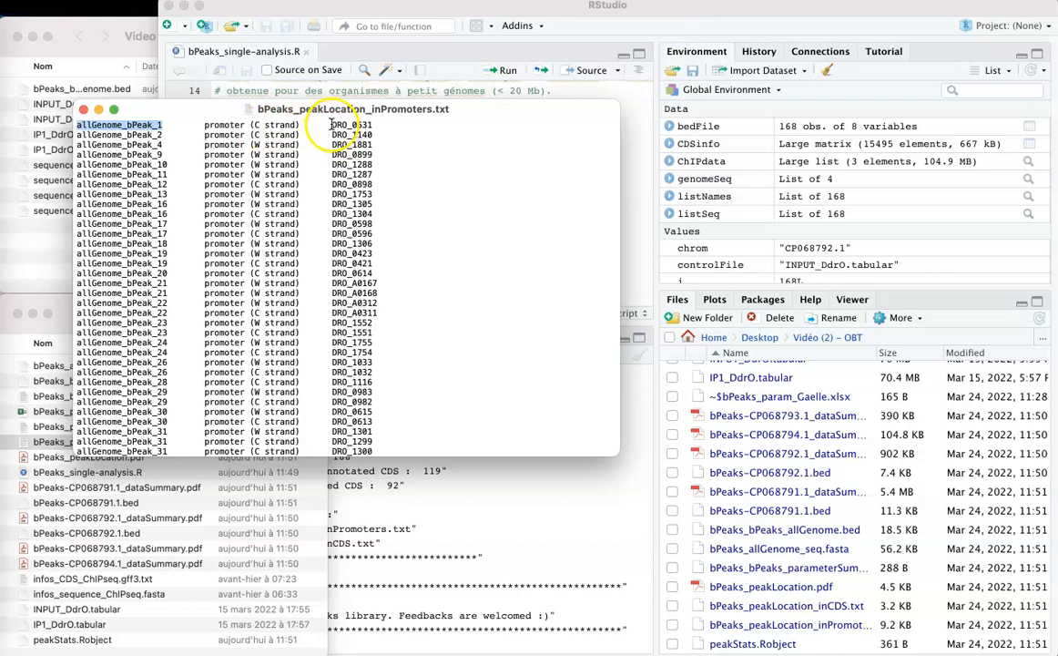
left_click(343, 124)
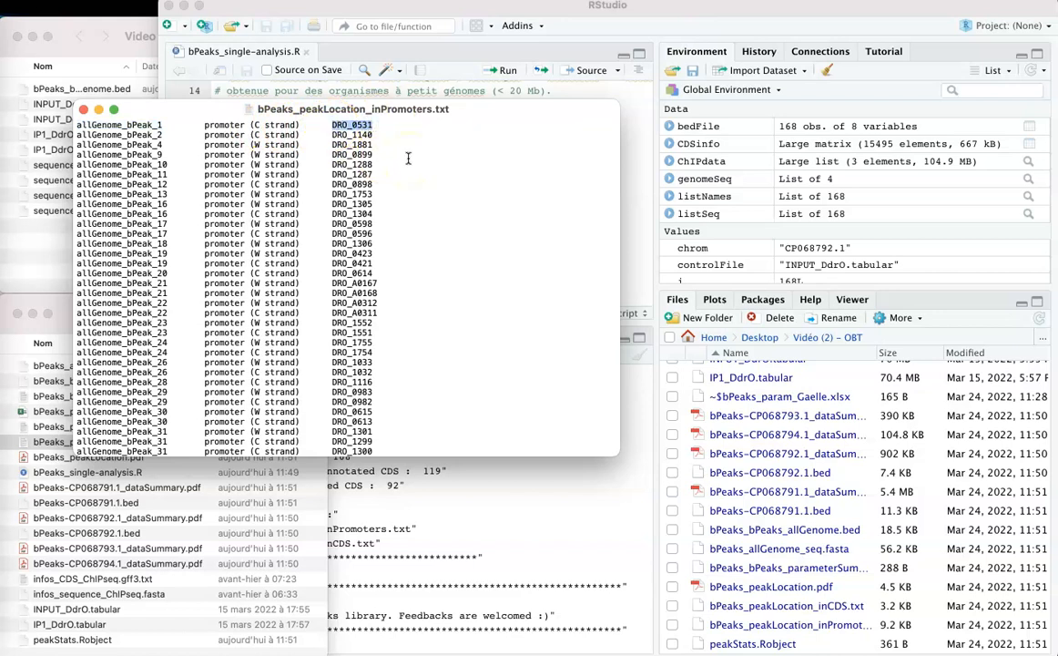
left_click(364, 125)
left_click(164, 134)
left_click_drag(375, 142, 350, 144)
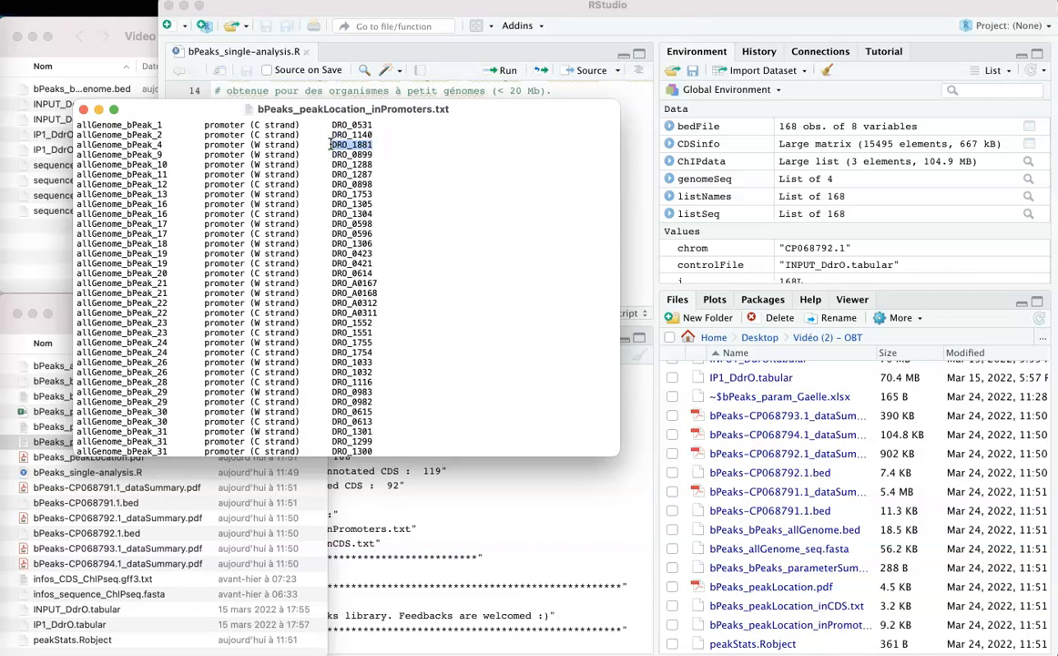
scroll(326, 212, "down", 10)
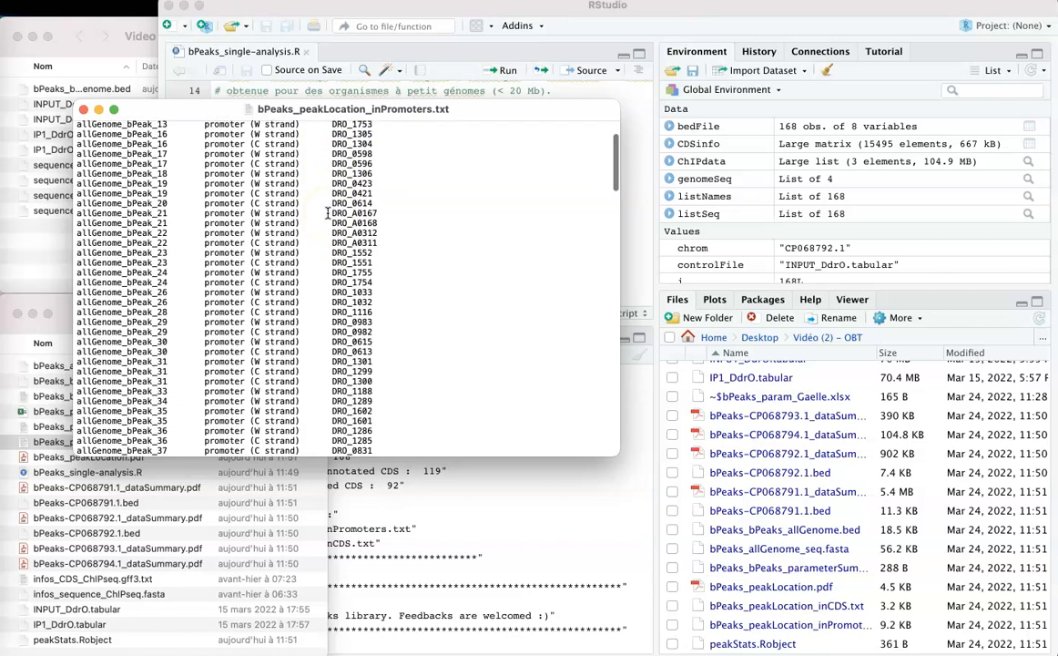
scroll(327, 212, "up", 10)
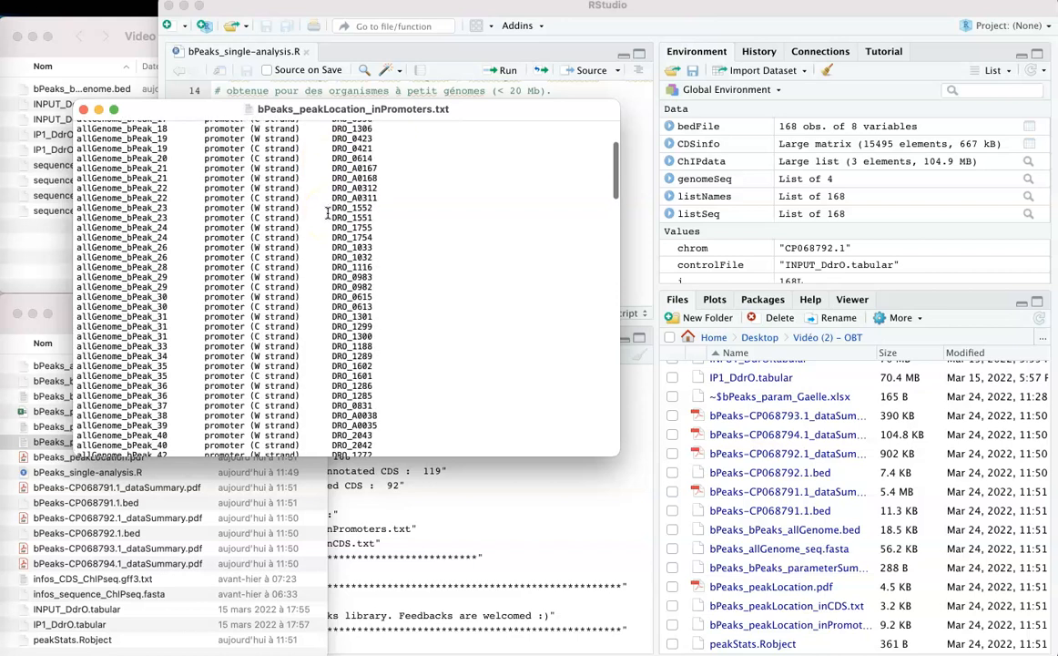
Step: Highlight the two allGenome_bPeak_22 rows in the promoter list, then move its window aside and return to the start of the list
left_click(339, 133)
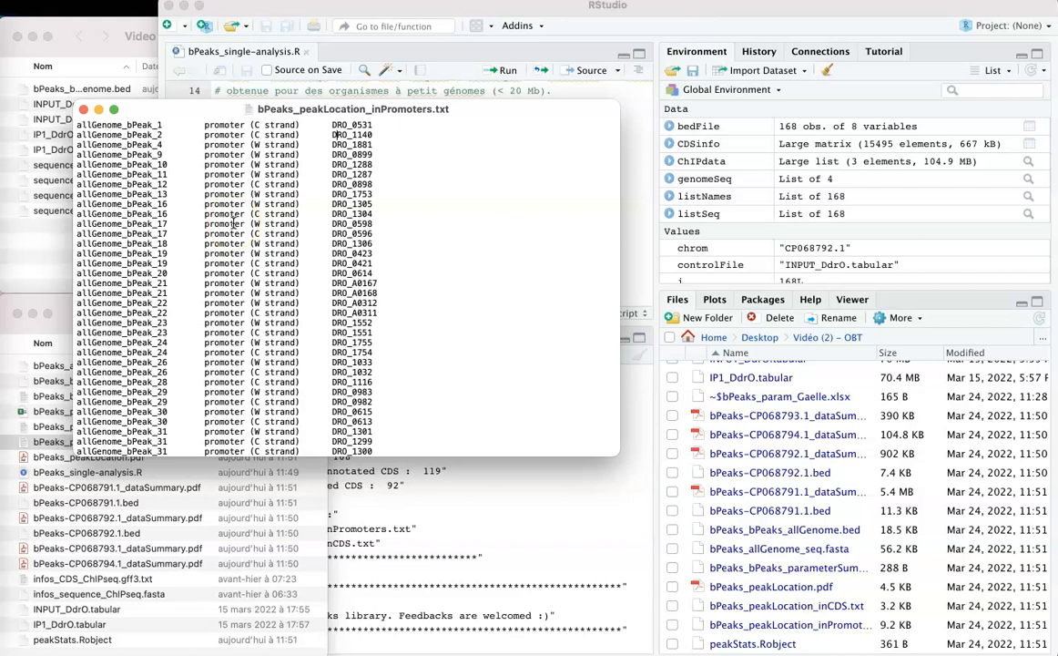
scroll(214, 191, "down", 5)
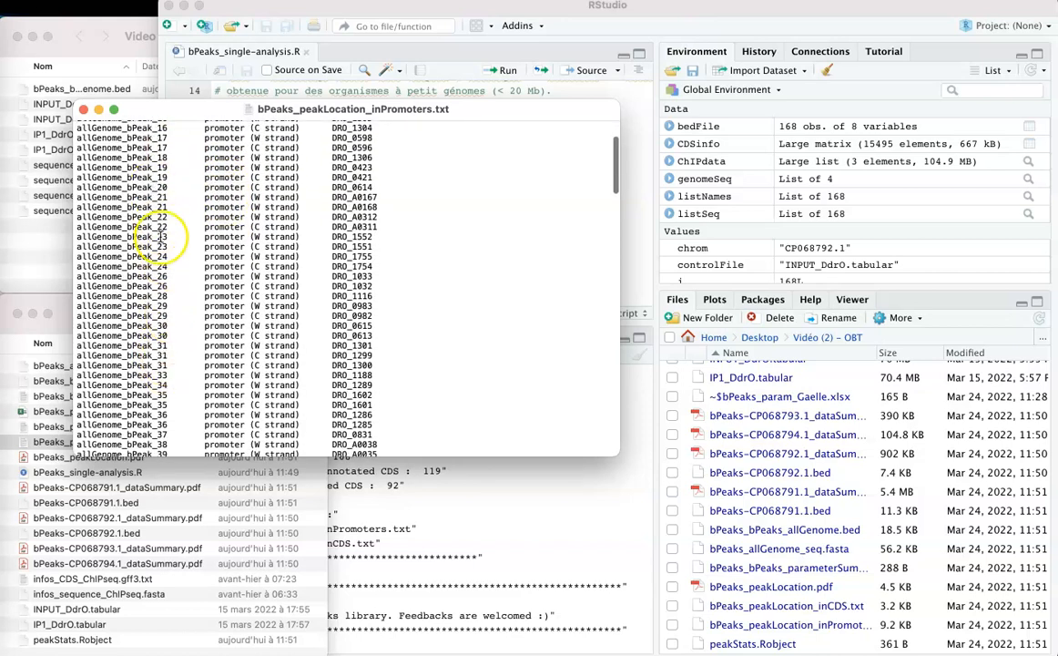
left_click_drag(79, 219, 386, 228)
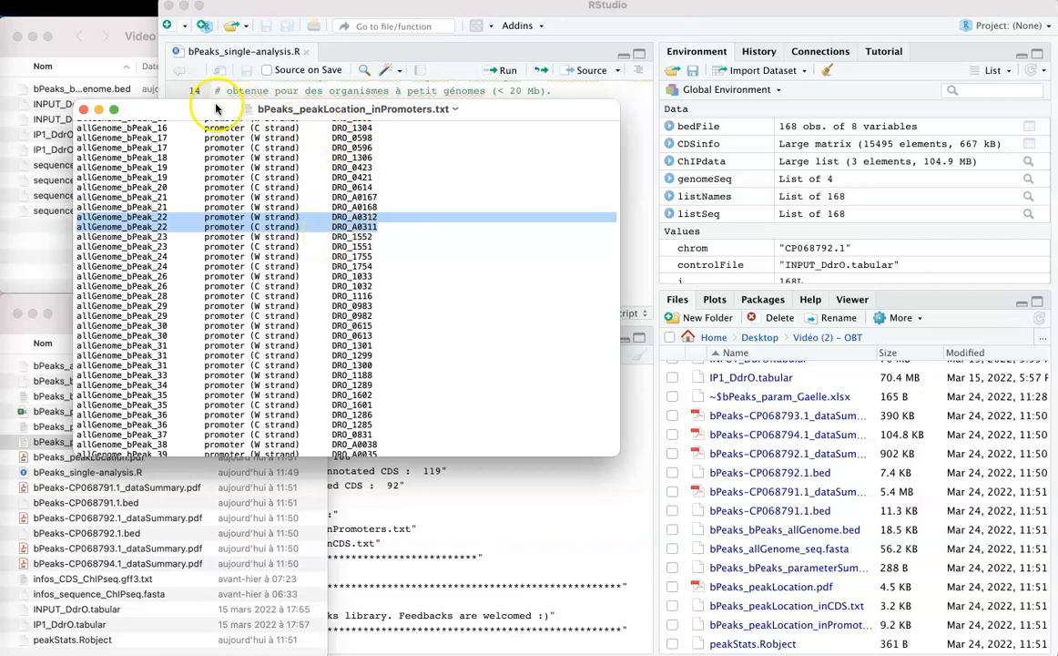
left_click_drag(216, 109, 652, 106)
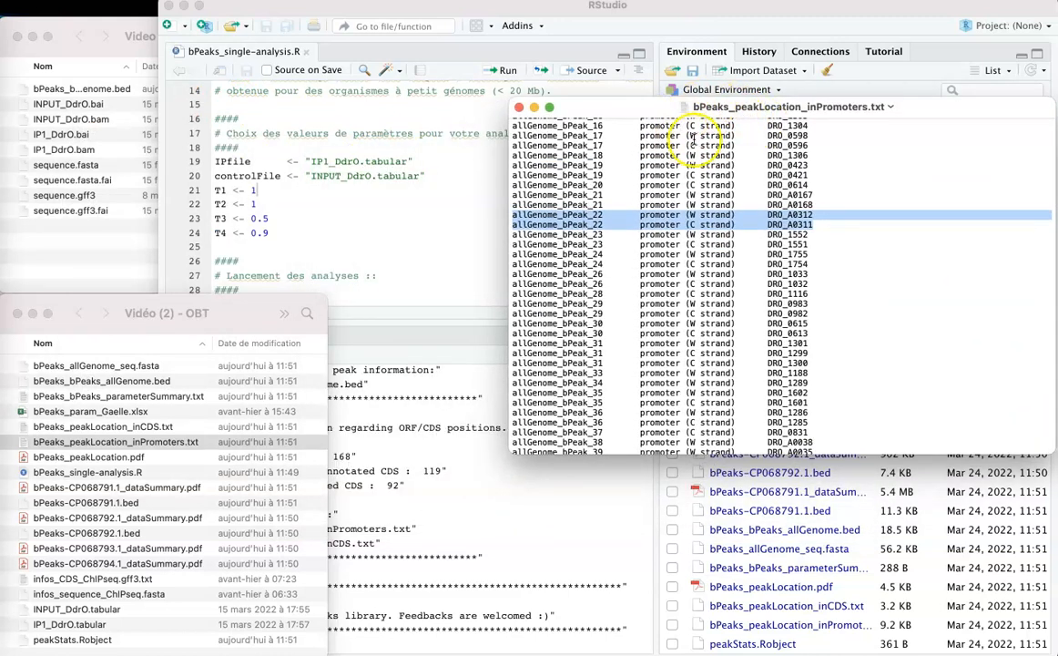
left_click(643, 208)
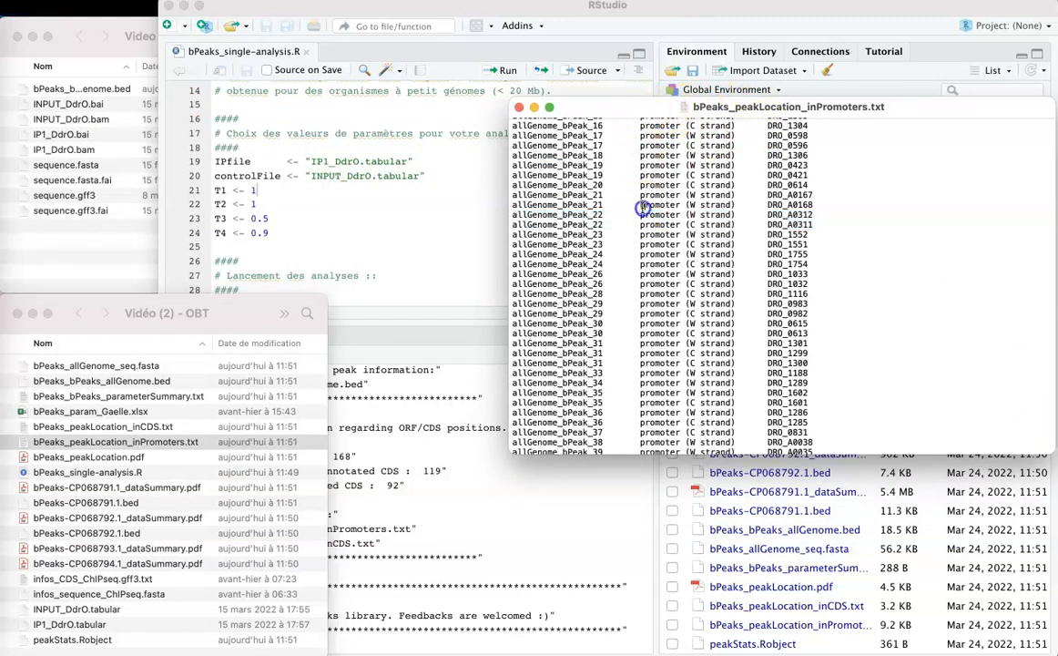
scroll(642, 207, "up", 5)
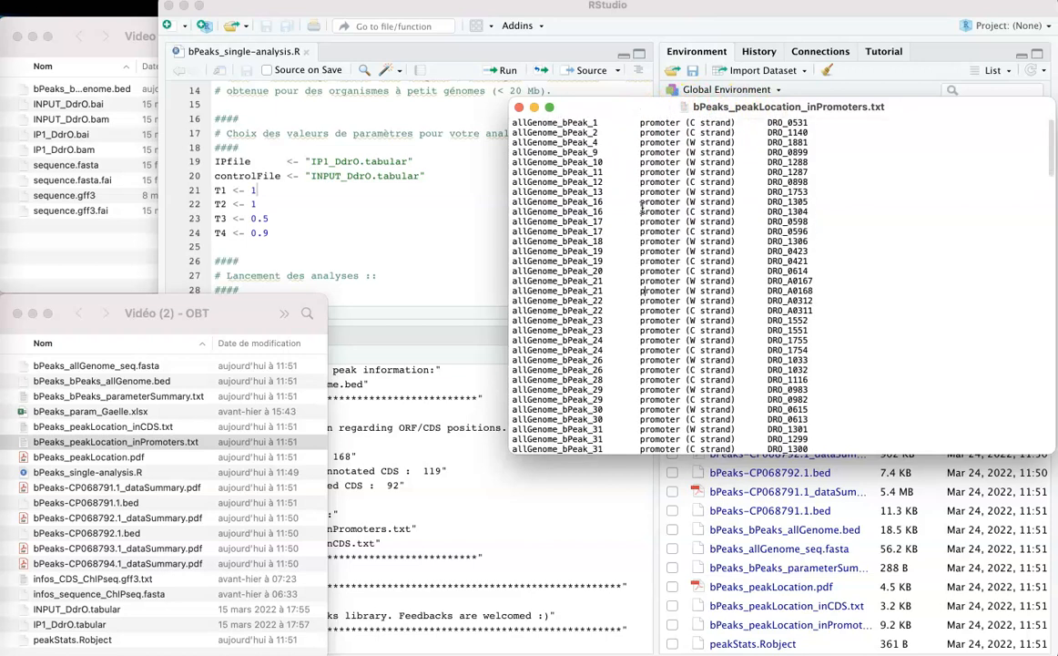
Step: Review the files for genome visualisation in the Video - OBT folder, including IP1_DdrO.bam, the bPeaks BED file and sequence.gff3
left_click(132, 244)
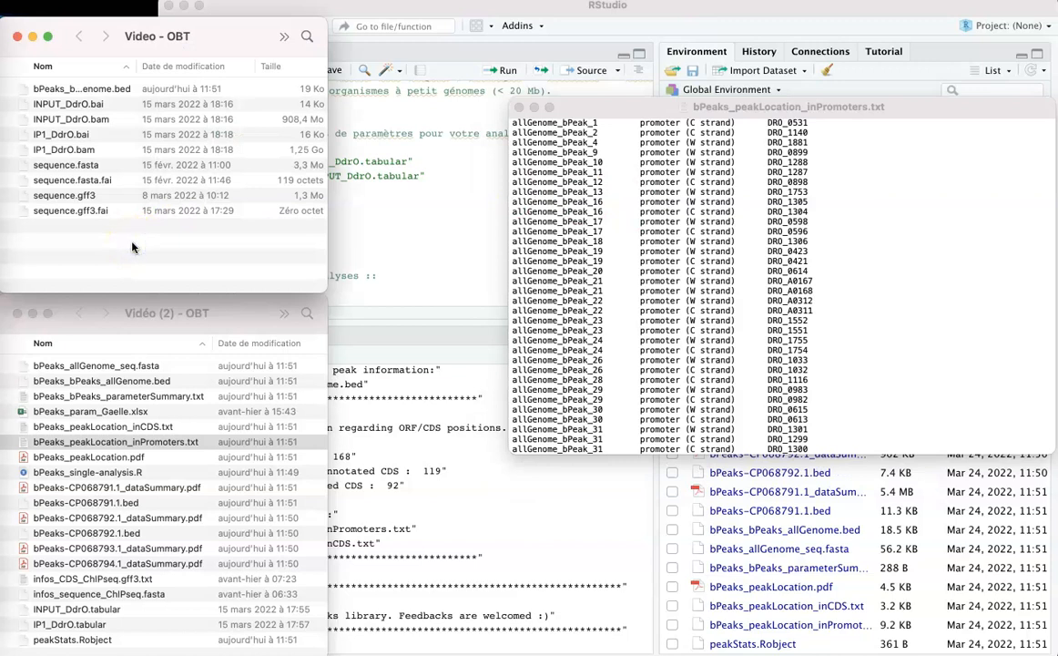
left_click(175, 381)
left_click(155, 275)
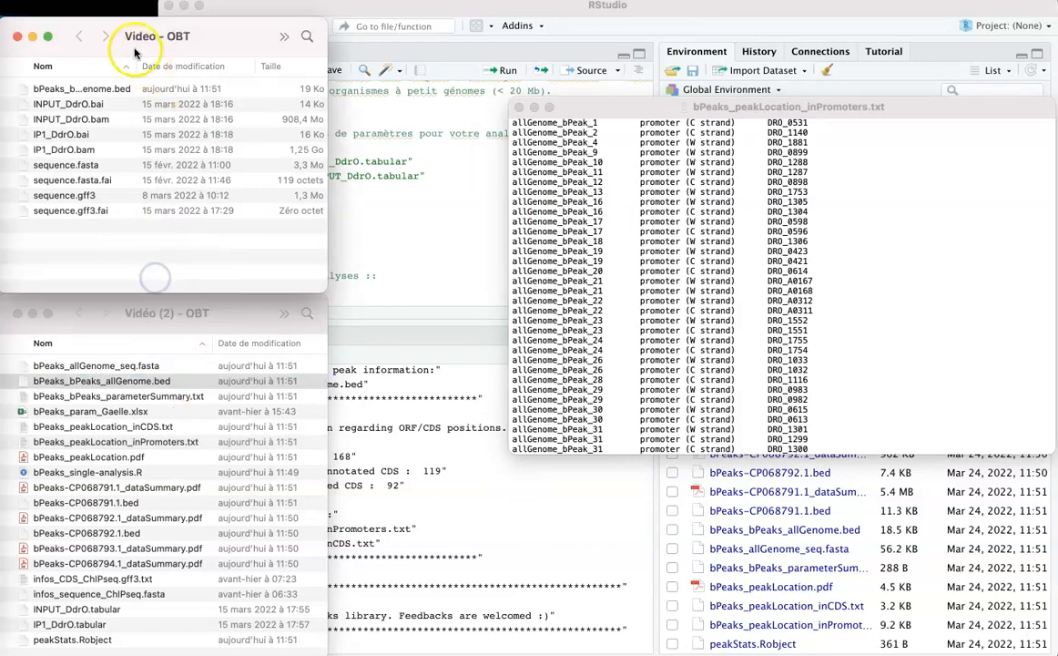
left_click(94, 121)
left_click(86, 150)
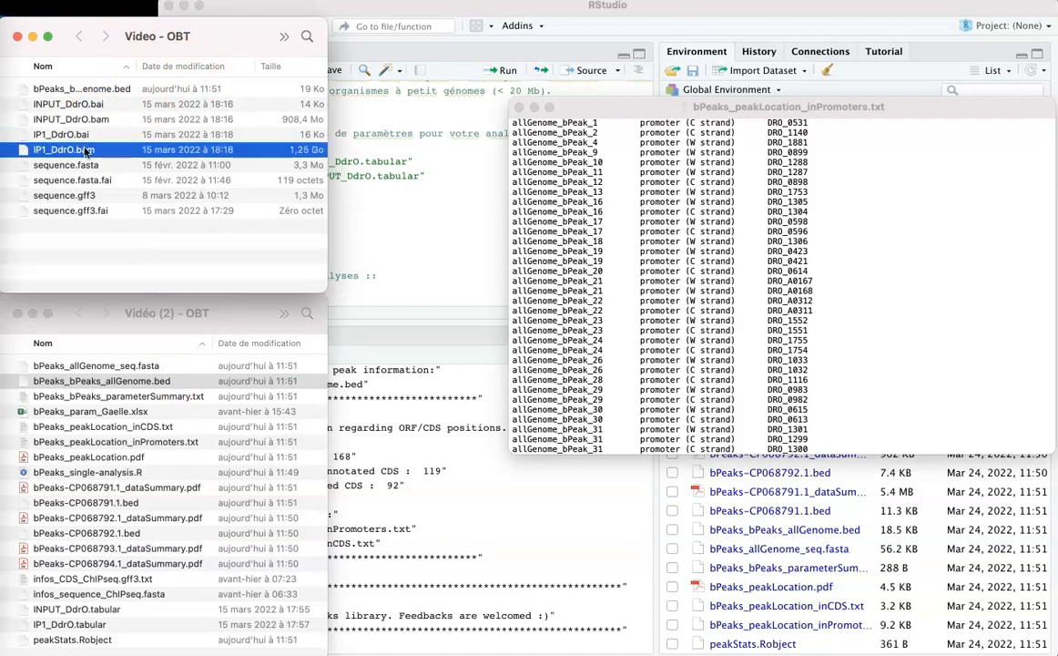
left_click(125, 89)
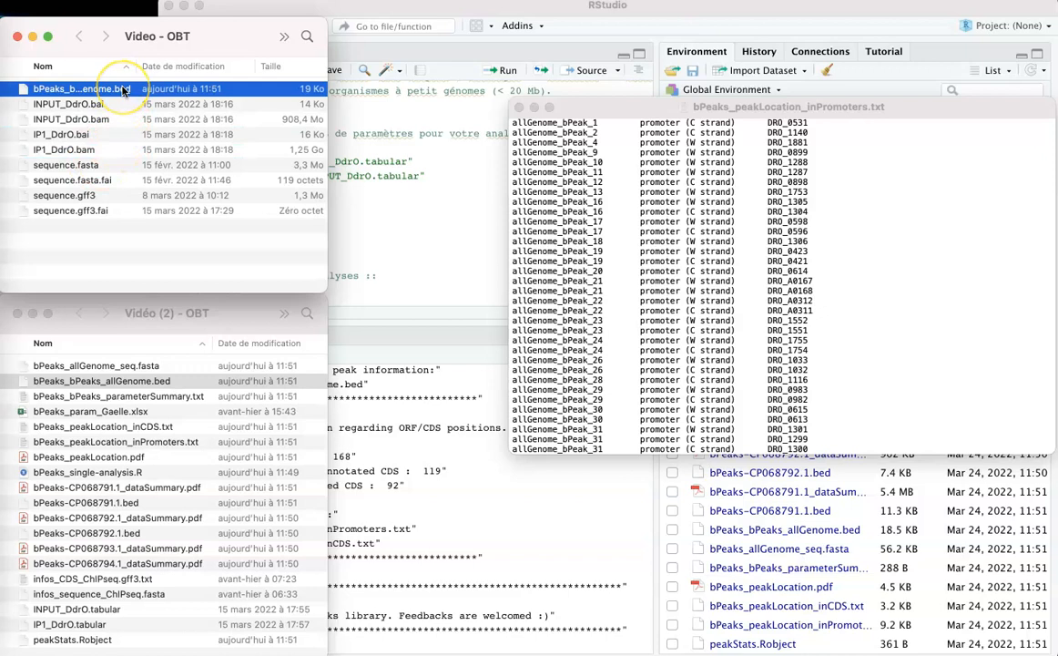
left_click(71, 200)
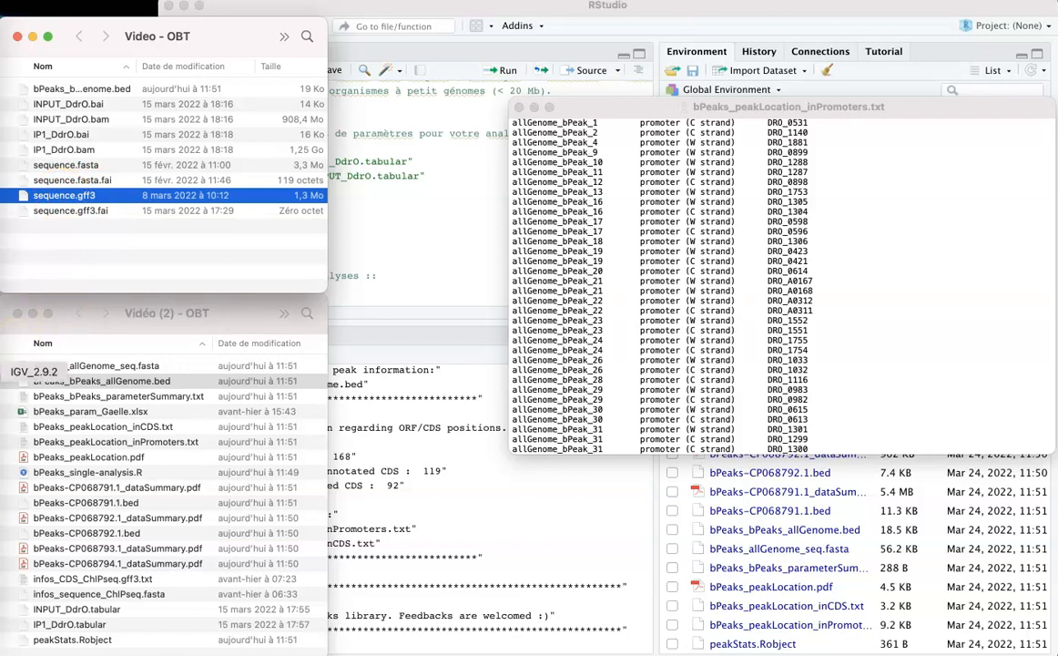
Step: Switch to IGV and load IP1_DdrO.bam from the Video - OBT folder on the Desktop
left_click(2, 373)
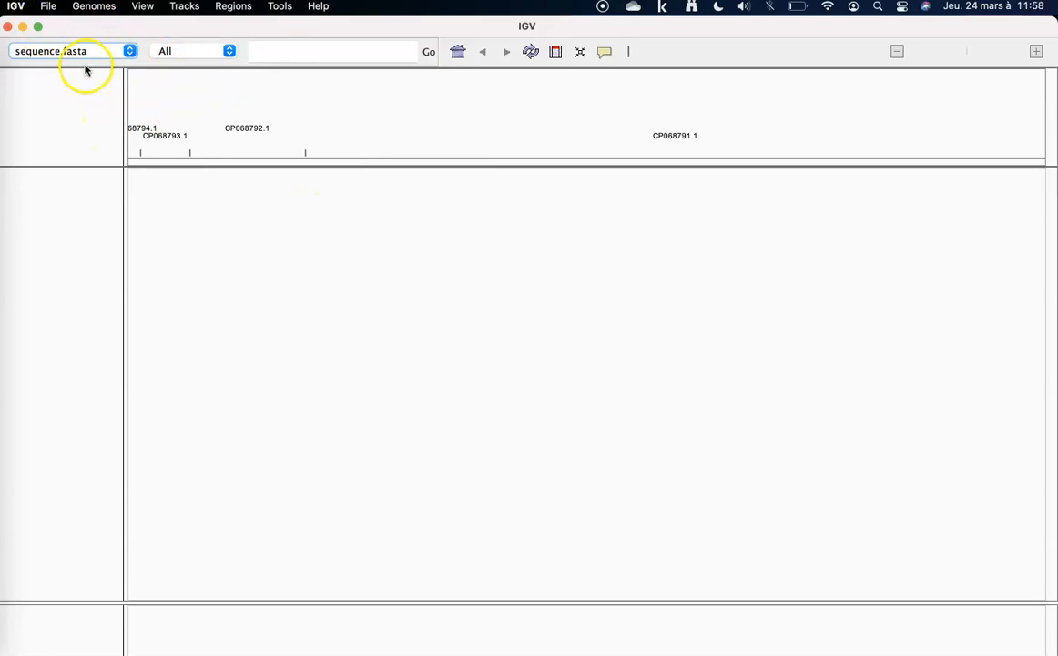
left_click(49, 7)
left_click(59, 31)
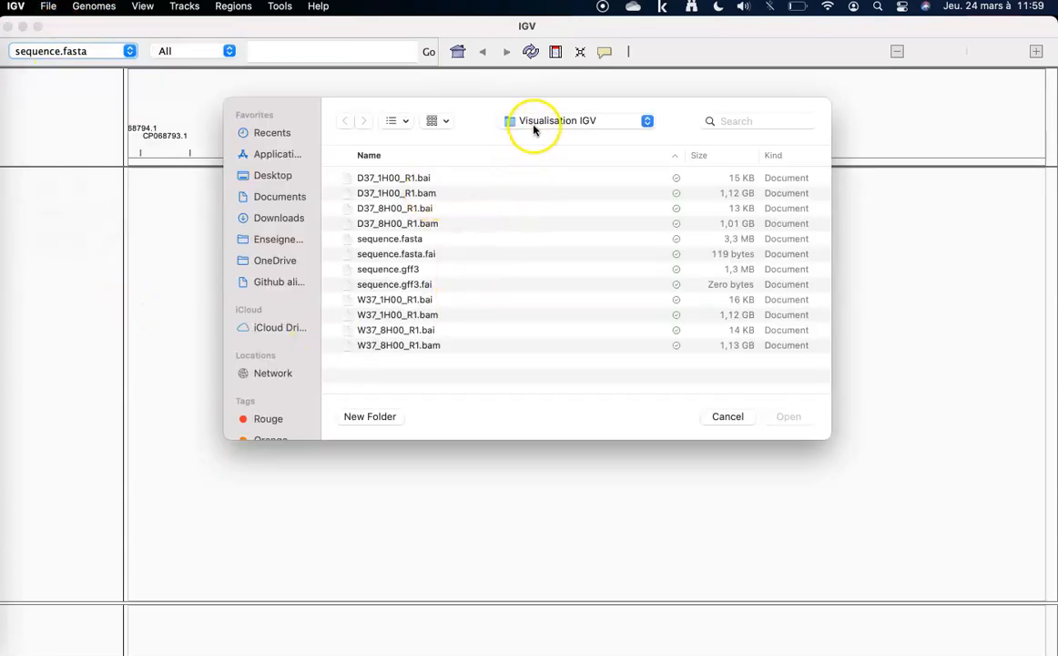
left_click(272, 178)
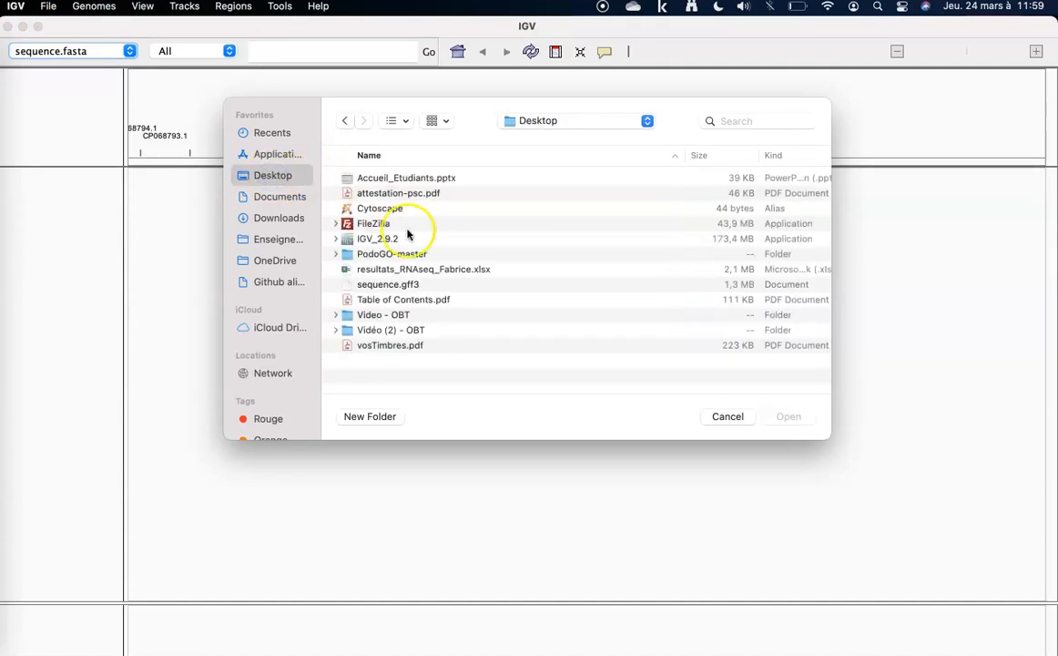
double_click(388, 316)
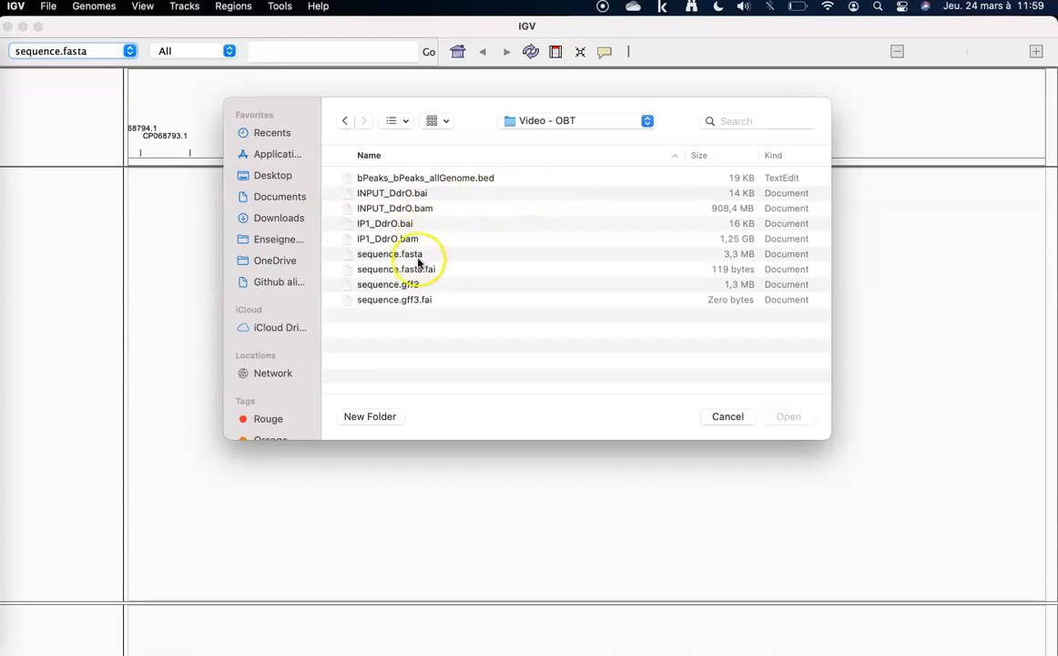
left_click(406, 239)
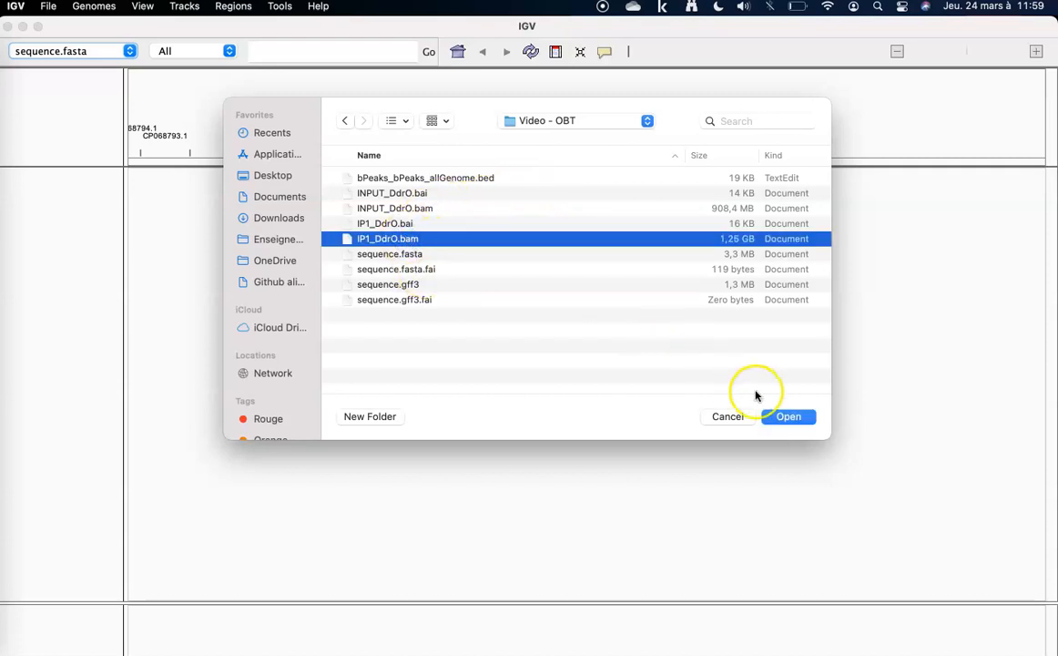
left_click(780, 417)
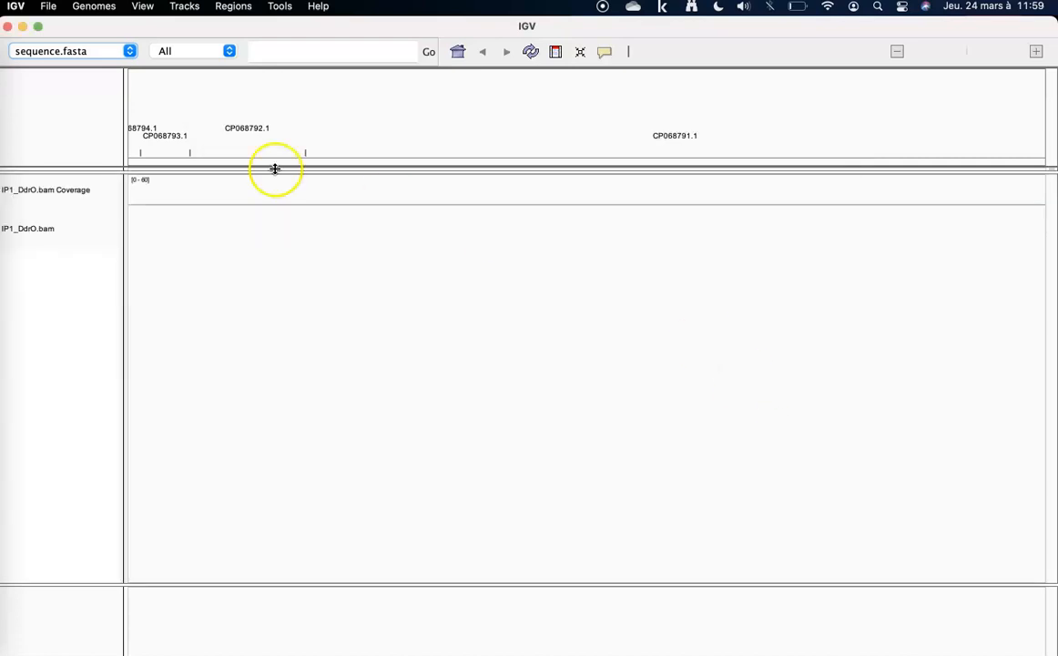
Step: Load INPUT_DdrO.bam from the Video - OBT folder as a second alignment track
left_click(48, 8)
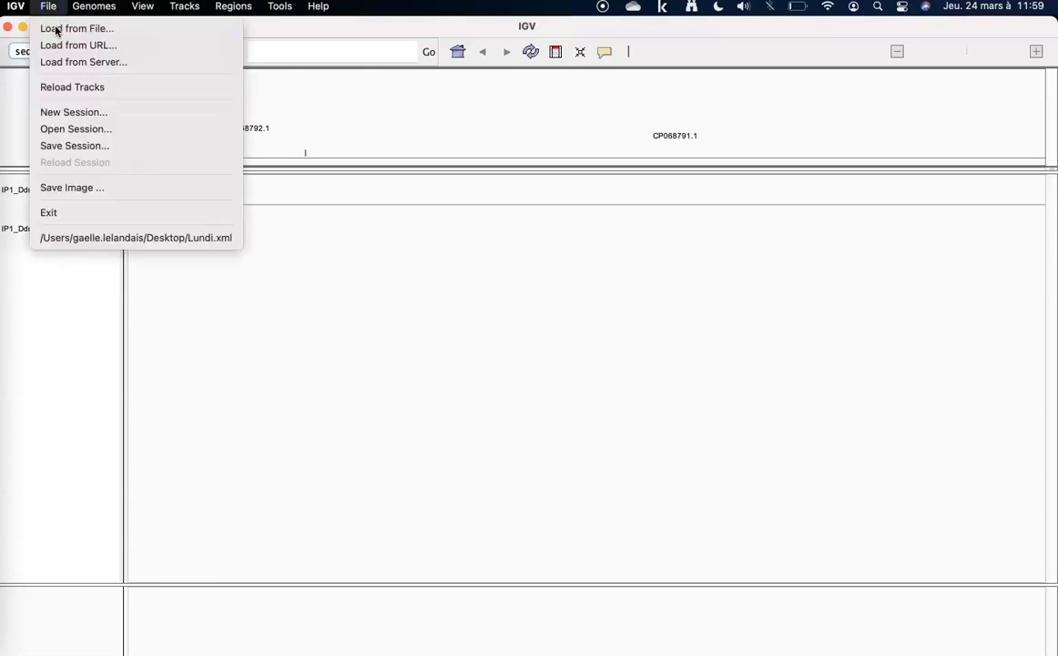
left_click(45, 27)
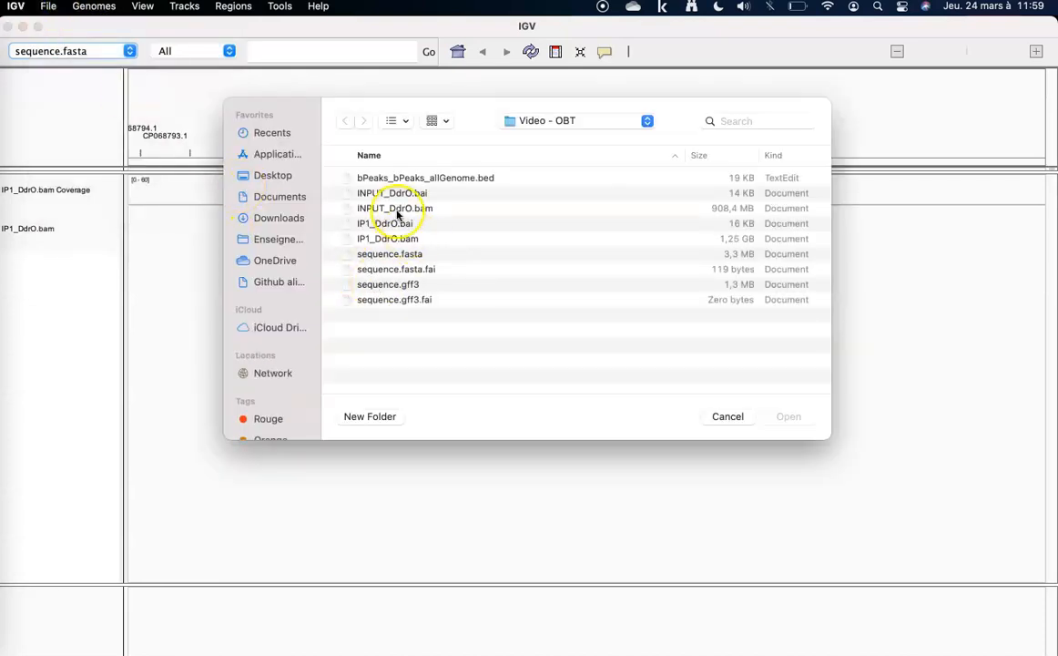
left_click(394, 209)
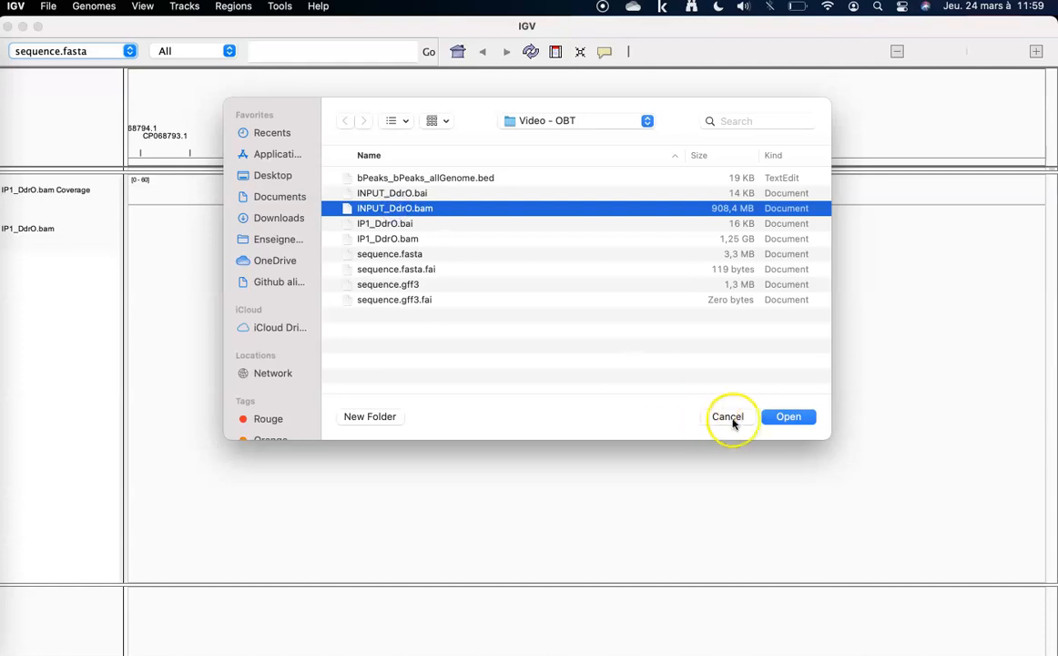
left_click(785, 418)
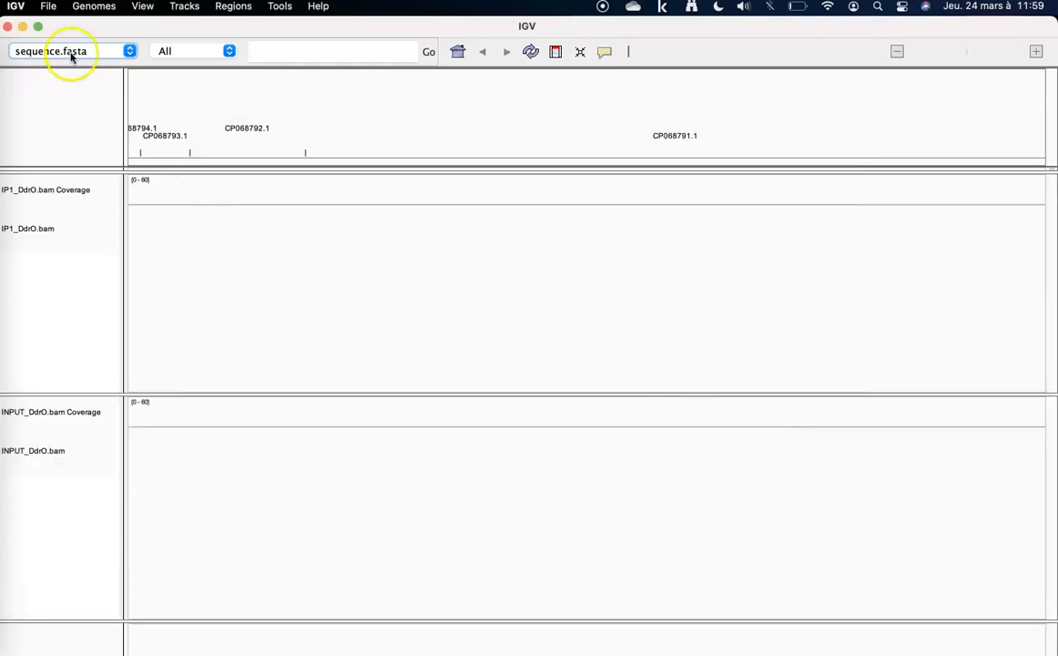
Step: Load the sequence.gff3 annotation file from the Video - OBT folder
left_click(48, 8)
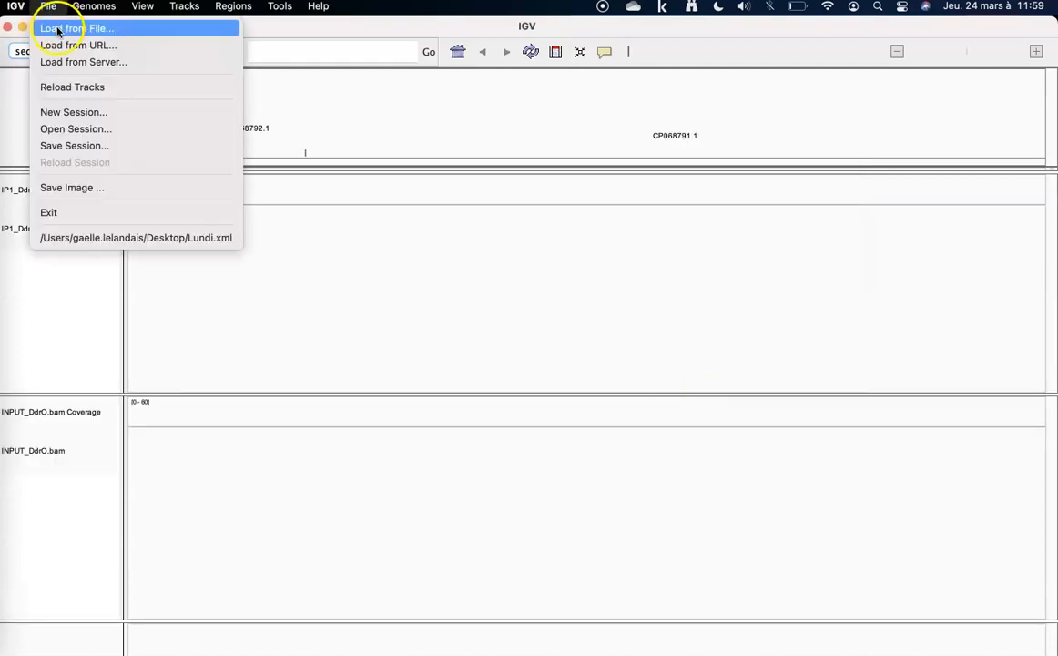
left_click(56, 28)
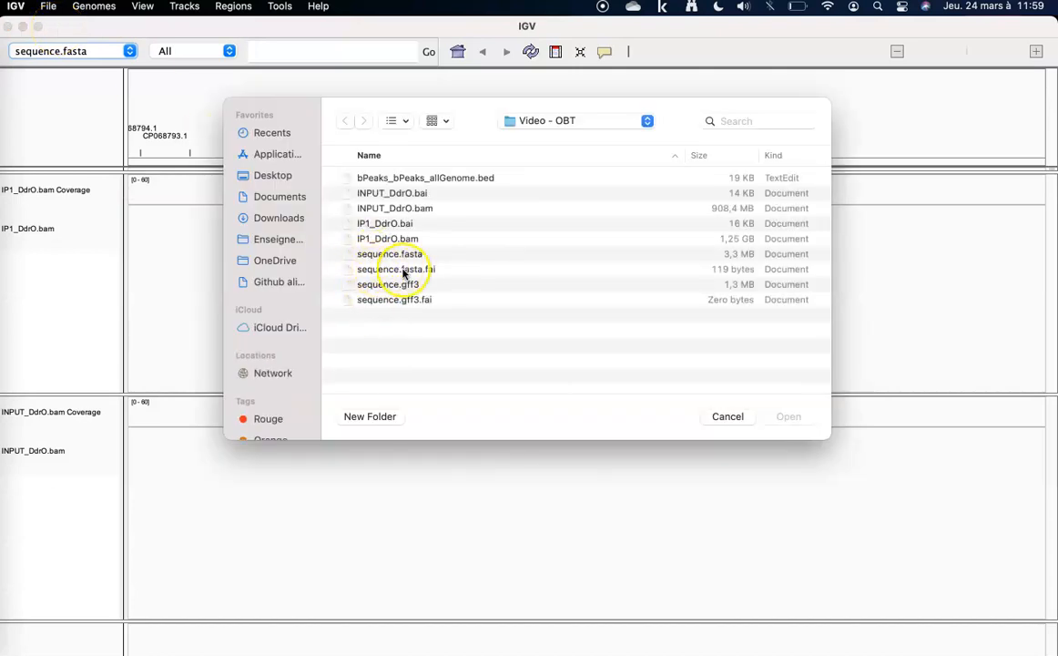
left_click(391, 285)
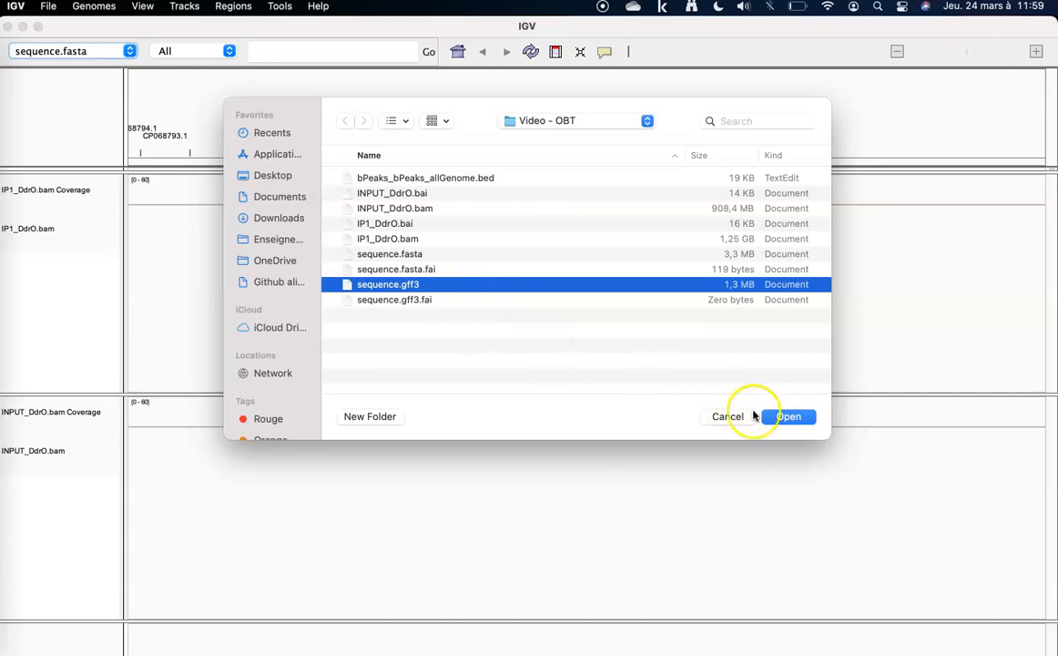
left_click(785, 416)
left_click(461, 550)
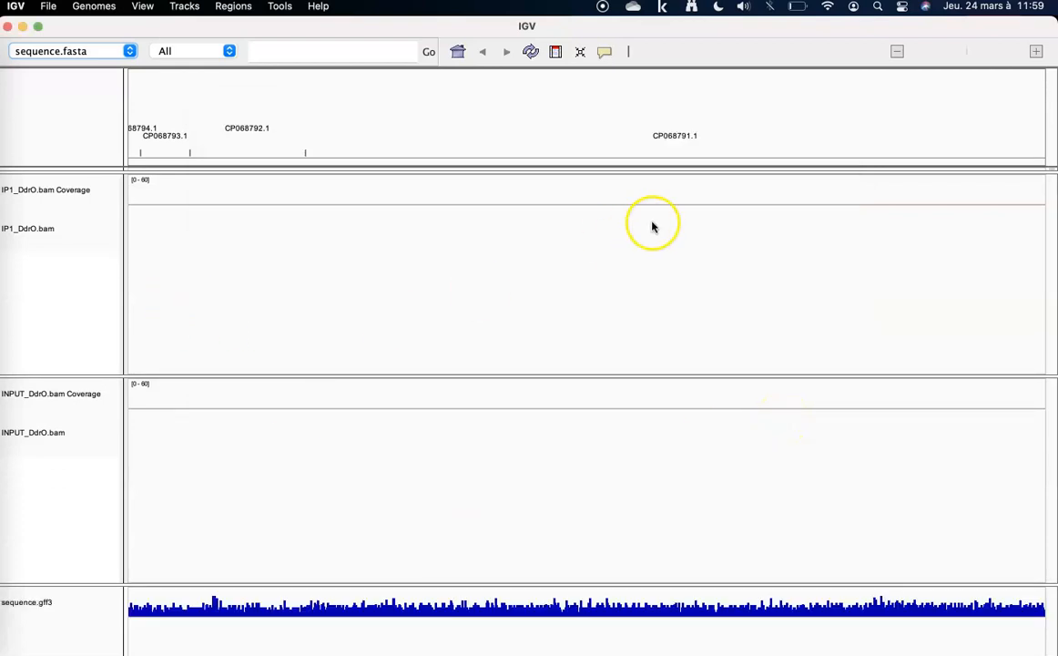
Step: Display chromosome CP068791.1, zoom in to a region about 17 kb wide, and dismiss the low-battery notification
left_click(669, 139)
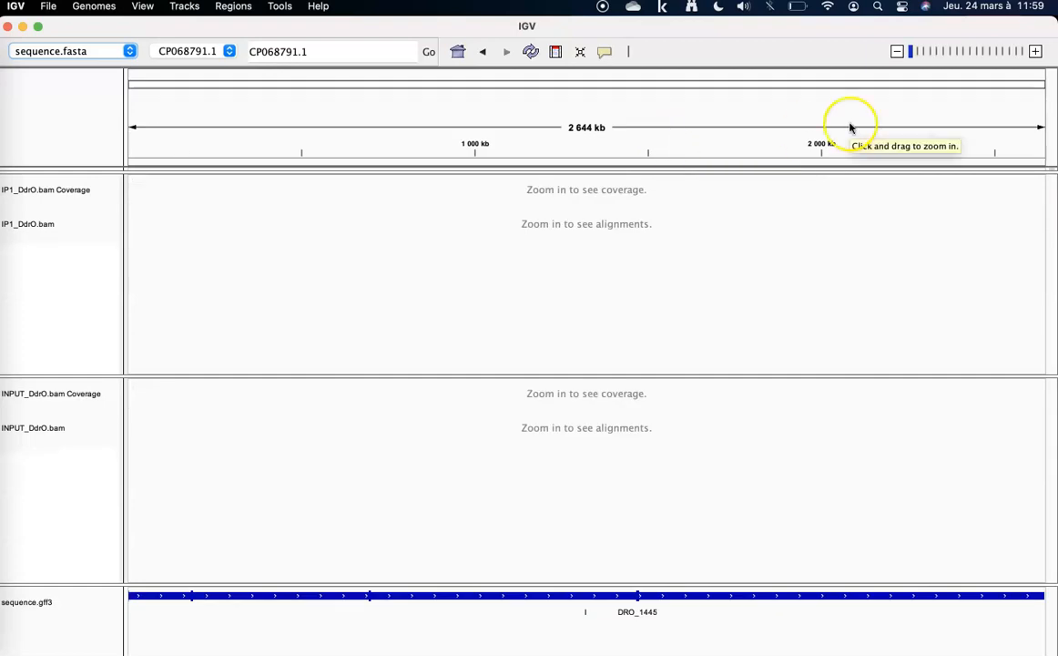
left_click(1035, 53)
left_click(1035, 53)
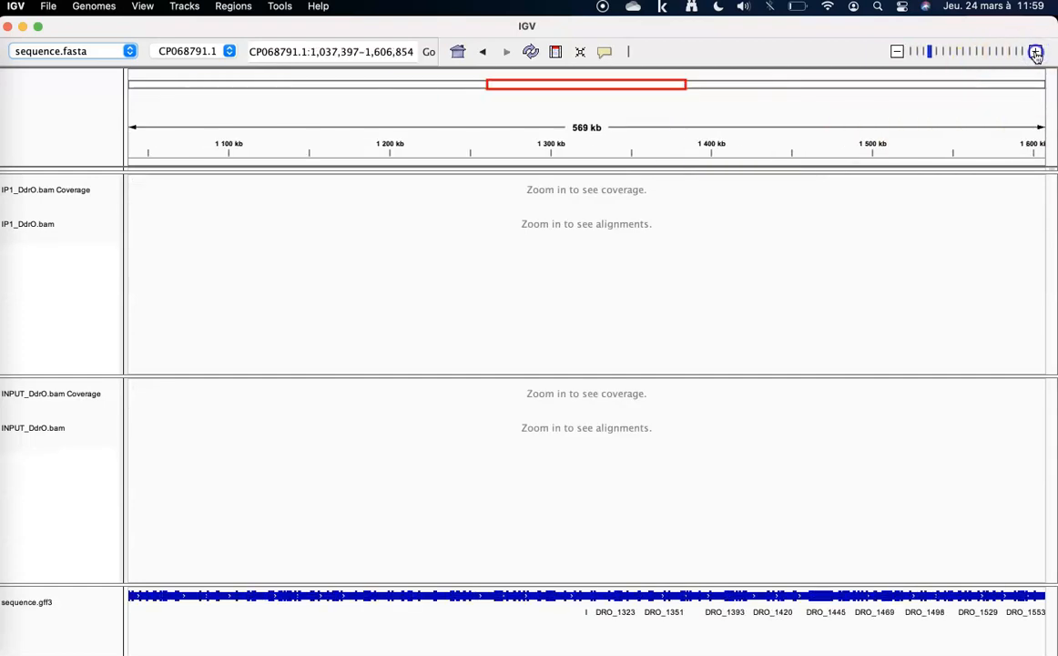
left_click(1035, 53)
left_click(1035, 53)
left_click(1035, 53)
left_click(1035, 53)
left_click(1035, 53)
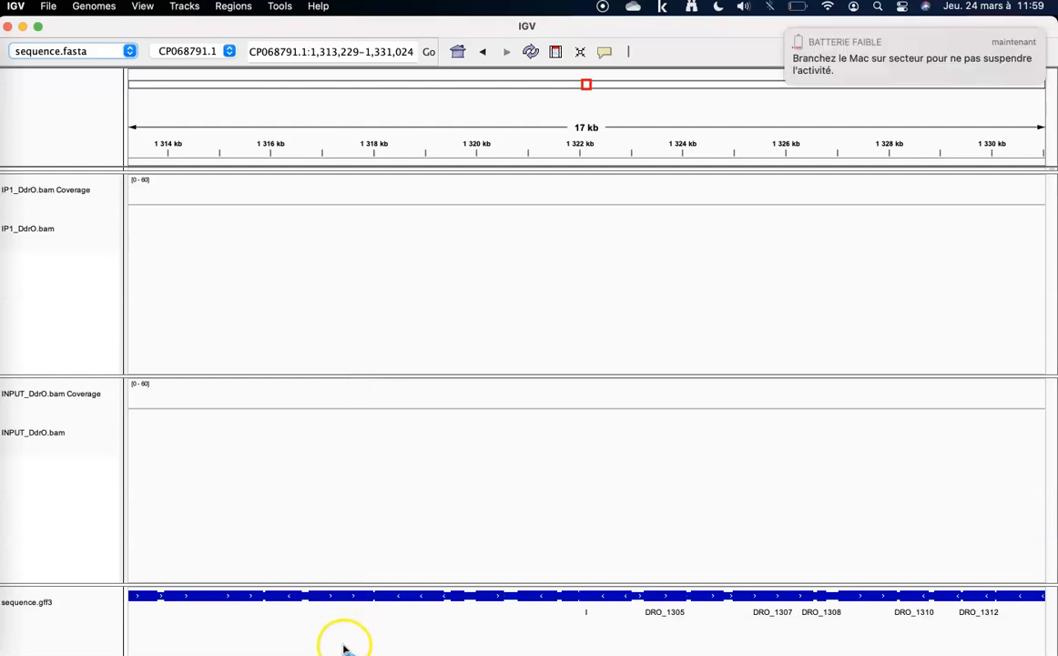
left_click(788, 33)
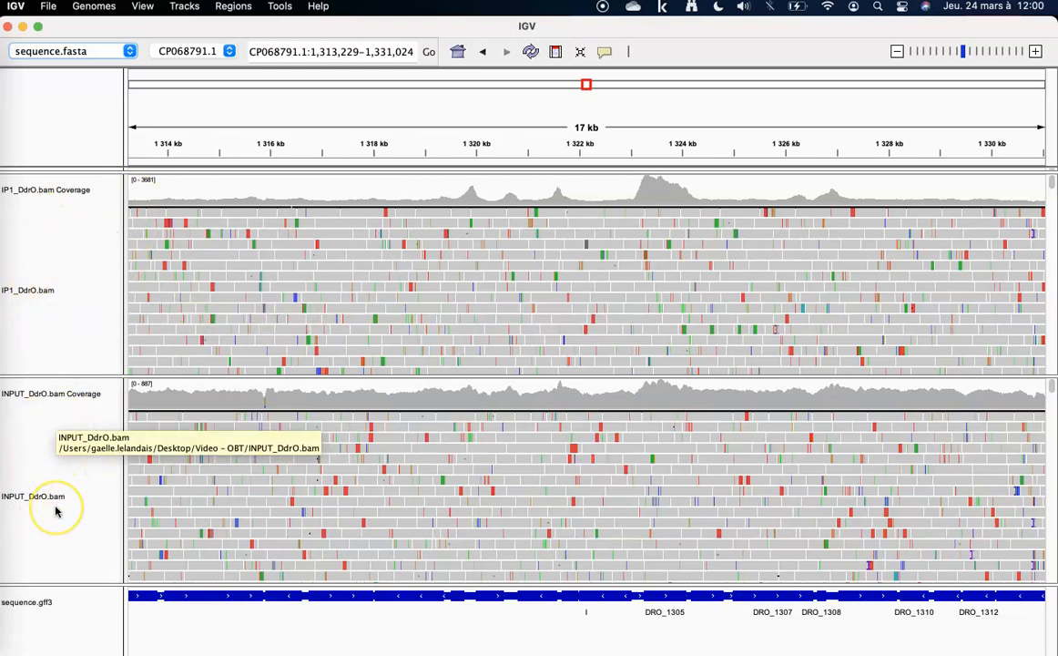
Step: Set the sequence.gff3 track to the Expanded display mode and look through its gene rows
right_click(103, 600)
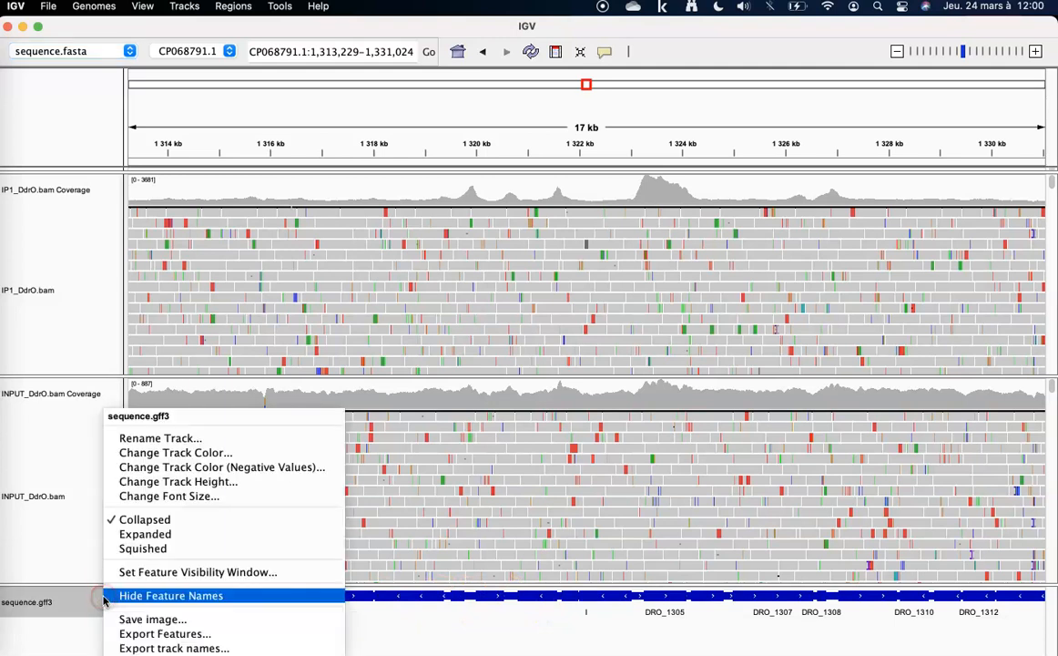
left_click(137, 534)
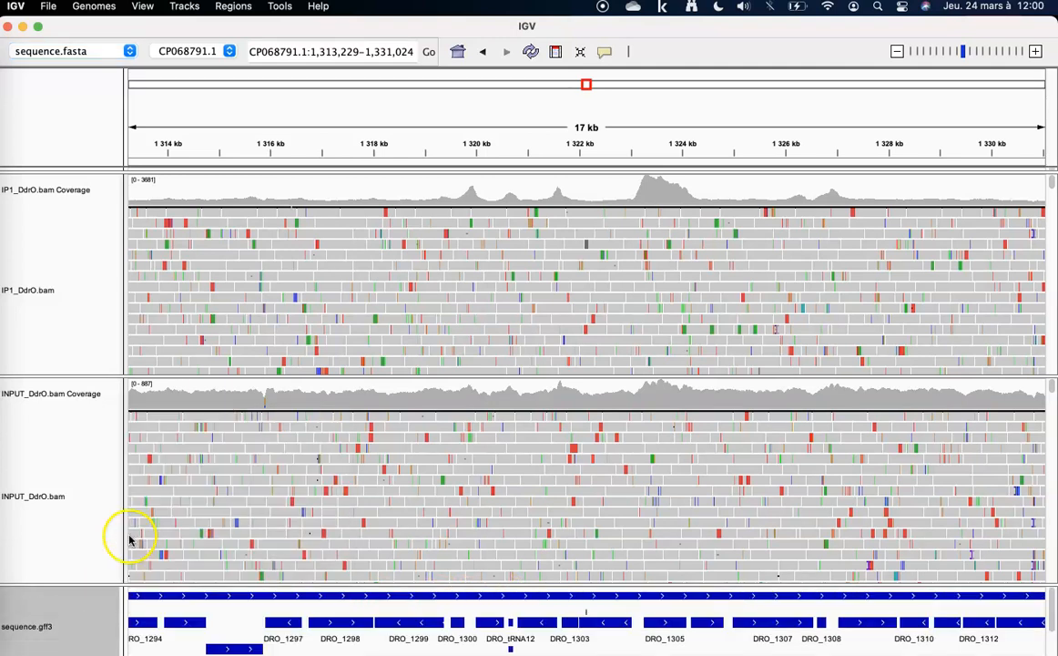
scroll(383, 622, "down", 1)
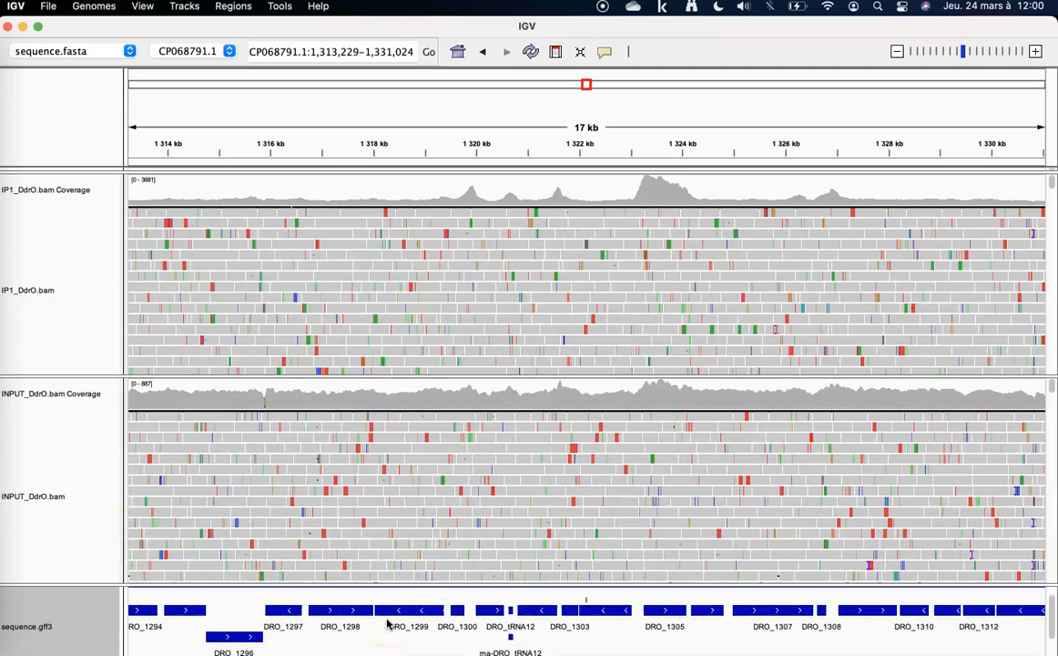
scroll(388, 623, "up", 1)
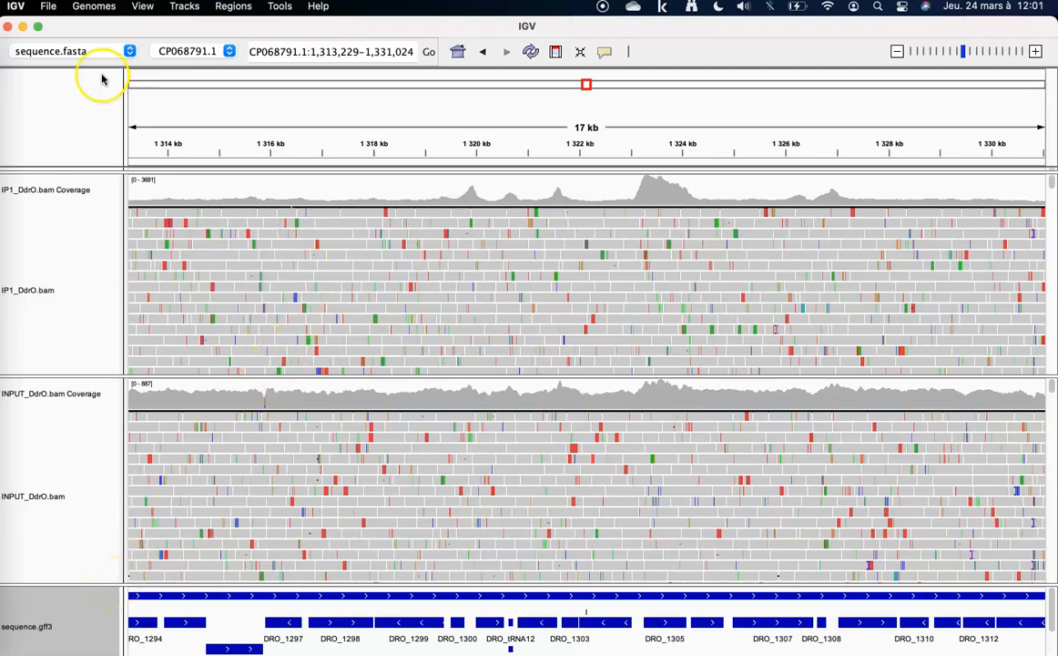
Step: Load the bPeaks_bPeaks_allGenome.bed file from the Video - OBT folder as a peak track
left_click(49, 11)
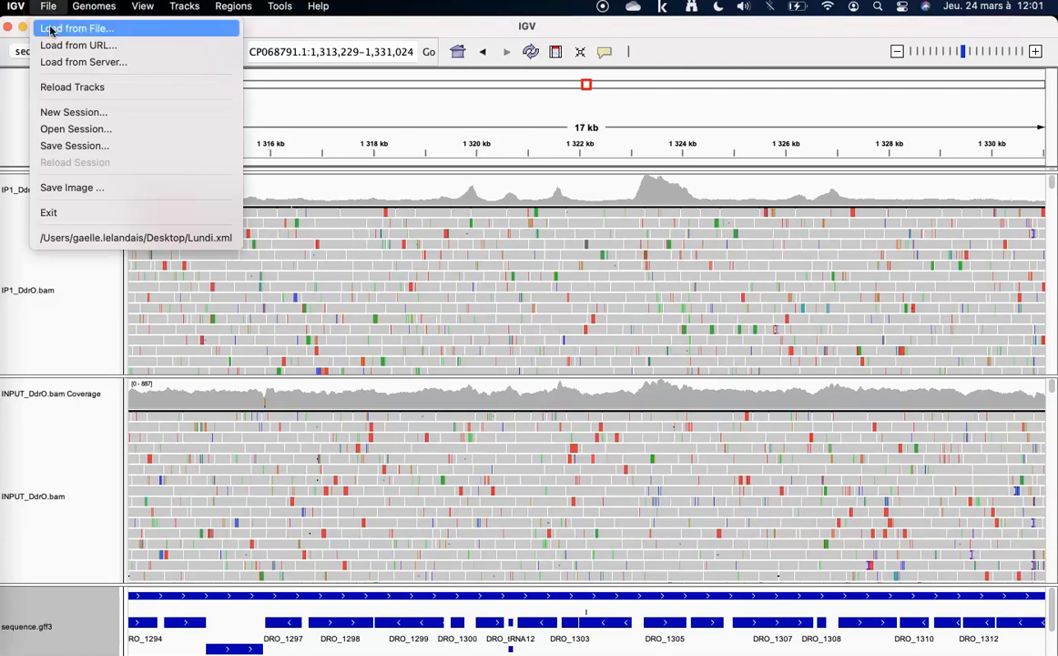
left_click(55, 28)
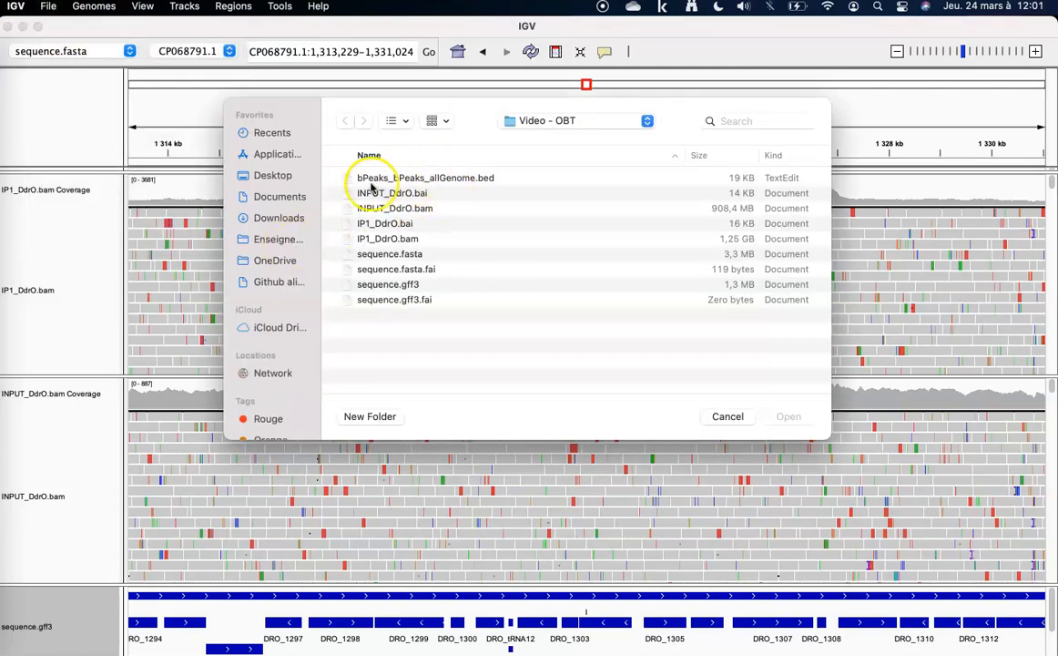
left_click(428, 180)
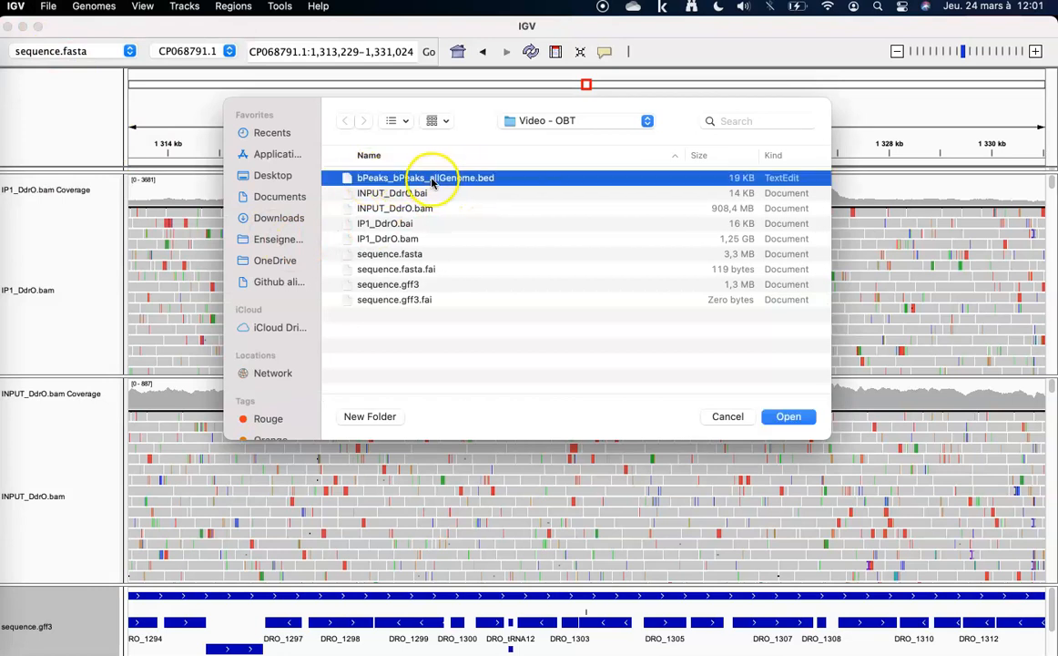
left_click(786, 415)
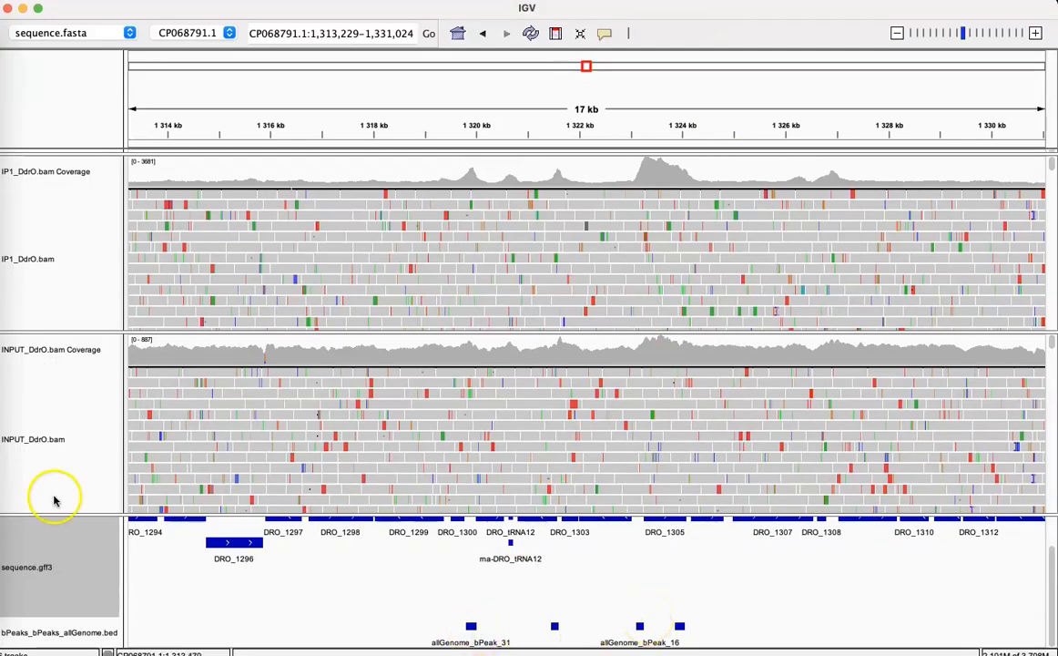
Step: Shrink the IP1_DdrO.bam and INPUT_DdrO.bam panels to give the gene annotation and peak tracks more height
left_click_drag(45, 516, 46, 507)
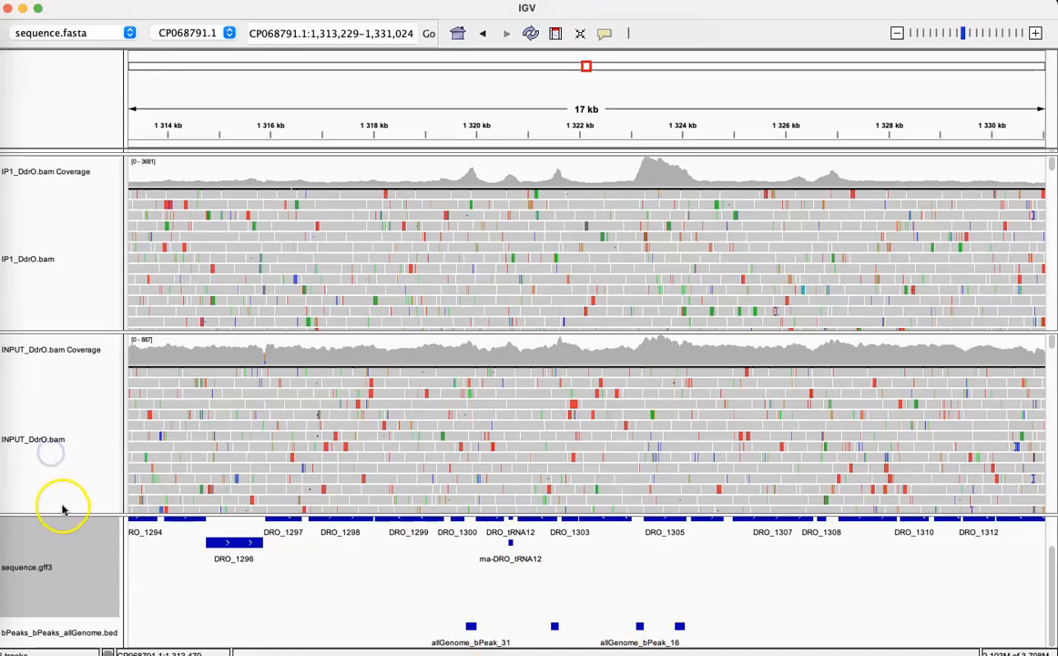
left_click_drag(72, 512, 78, 464)
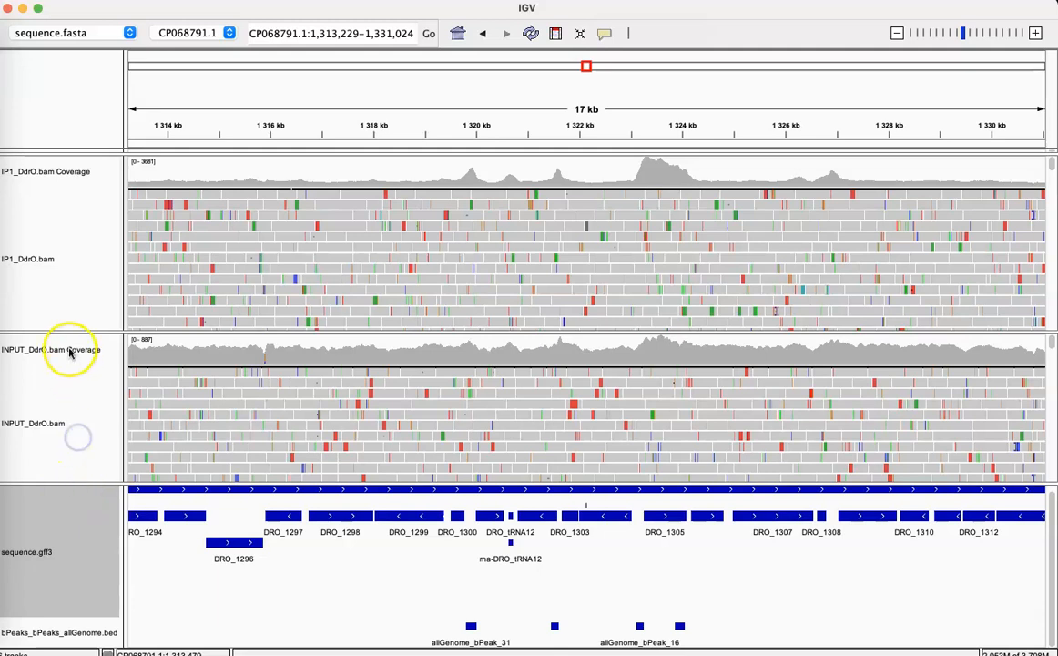
left_click_drag(64, 331, 69, 310)
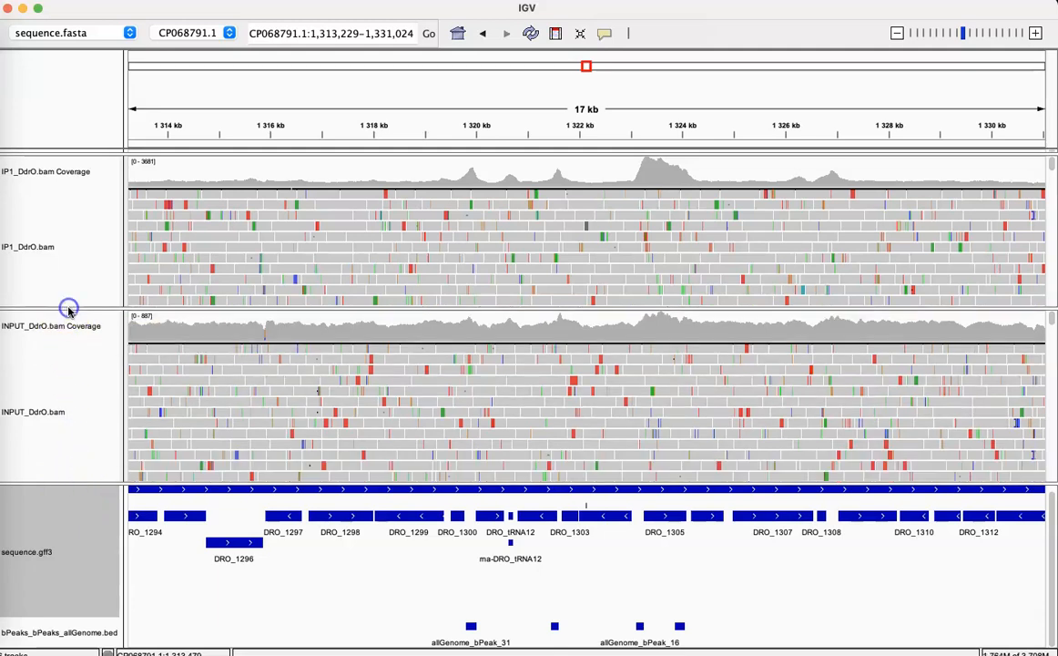
Step: Color the alignments by read strand in both the IP1_DdrO.bam and INPUT_DdrO.bam tracks
right_click(529, 243)
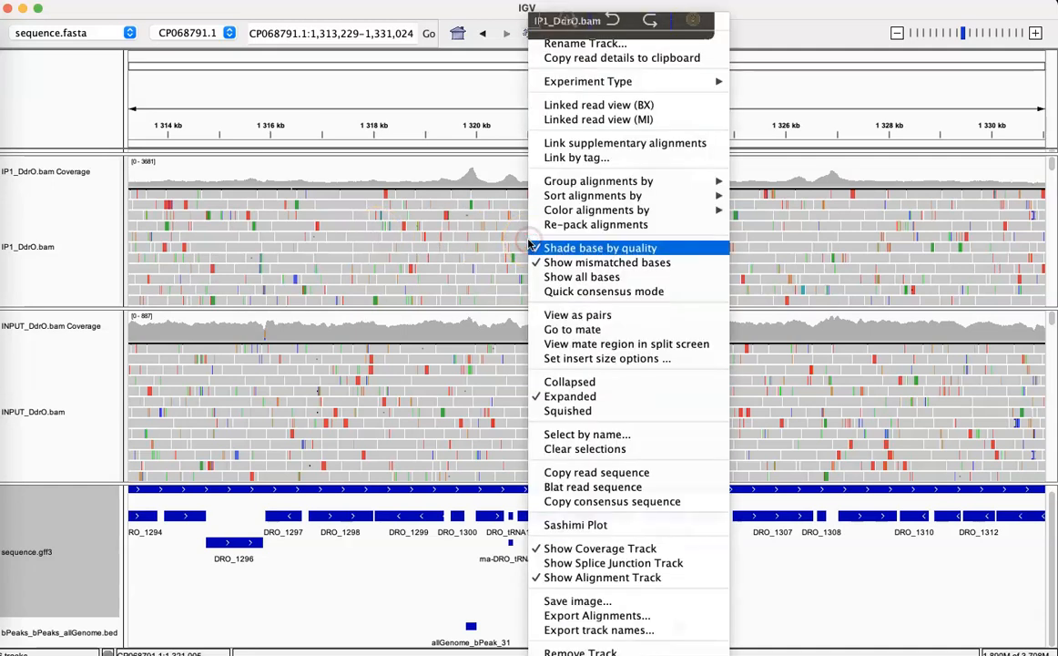
mouse_move(560, 211)
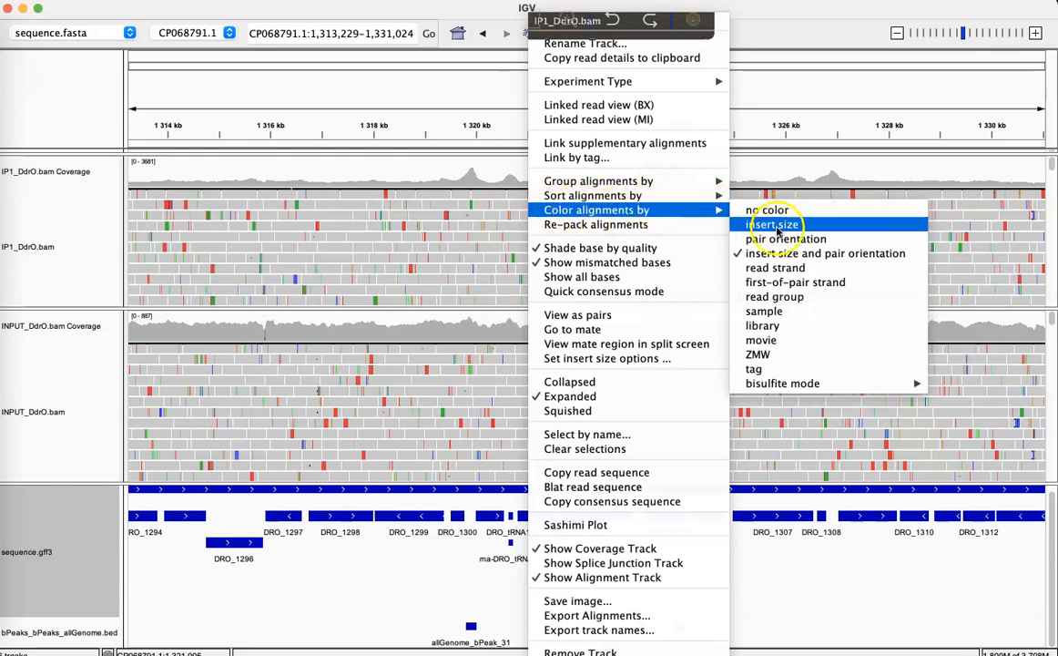
left_click(777, 269)
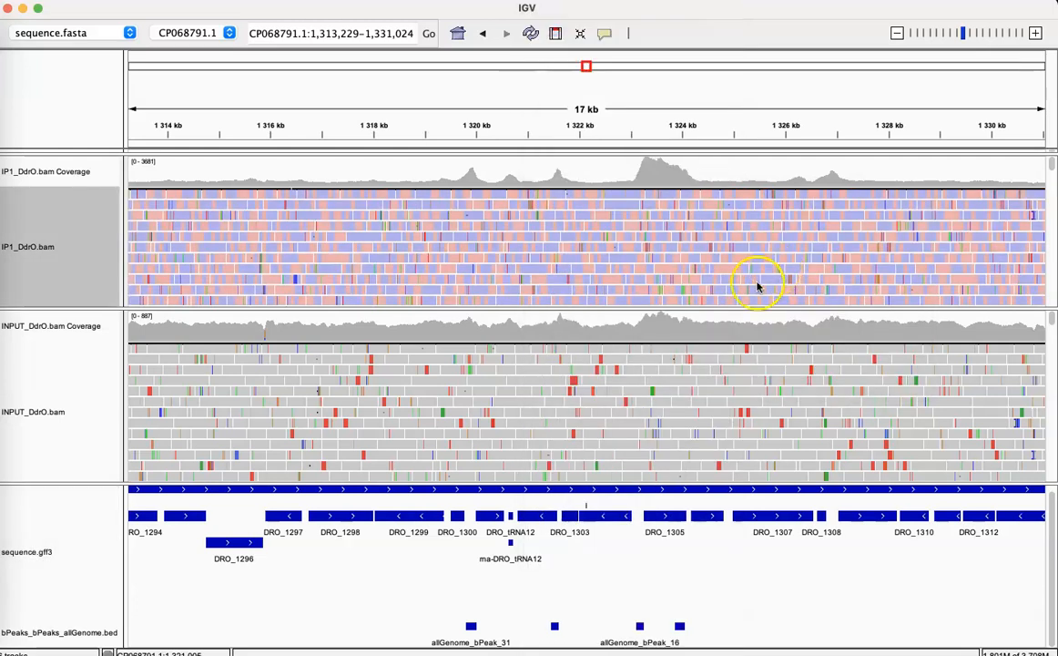
right_click(627, 423)
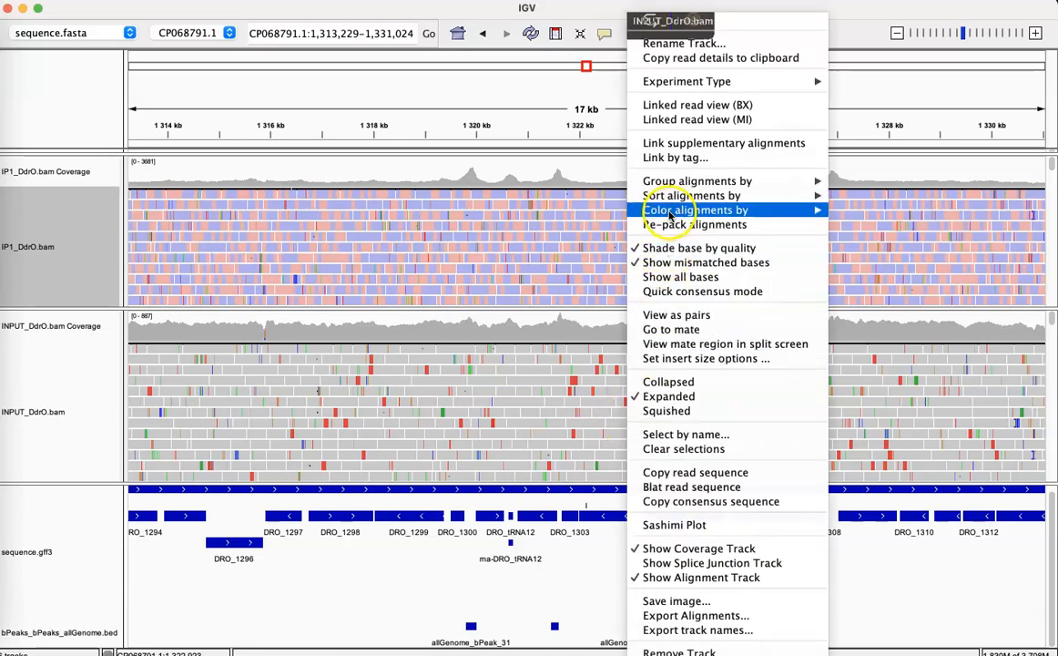
mouse_move(706, 215)
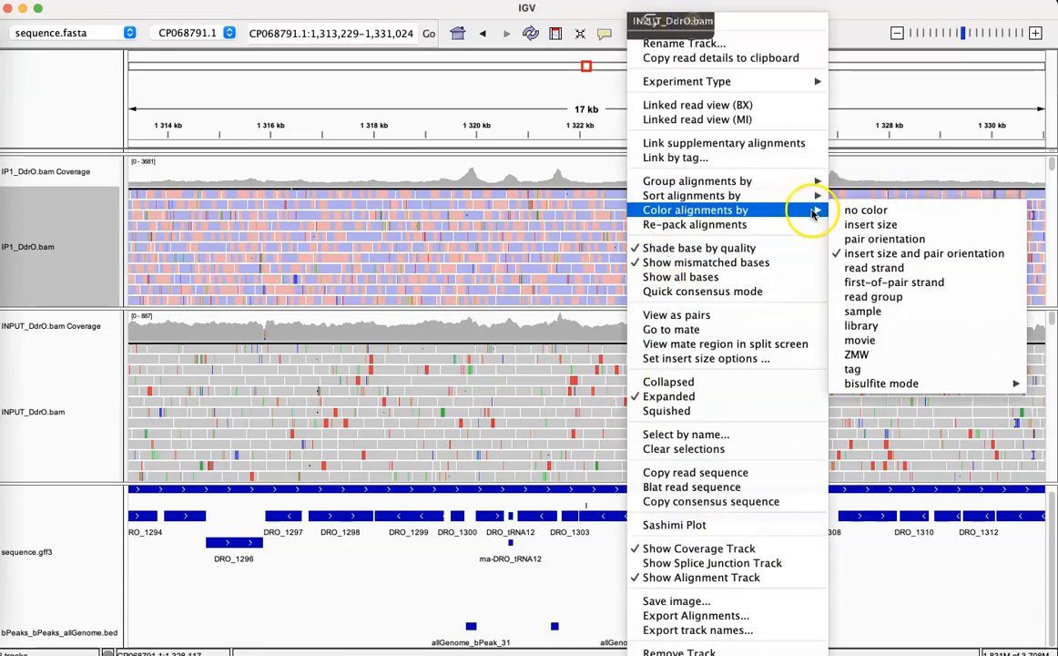
left_click(857, 269)
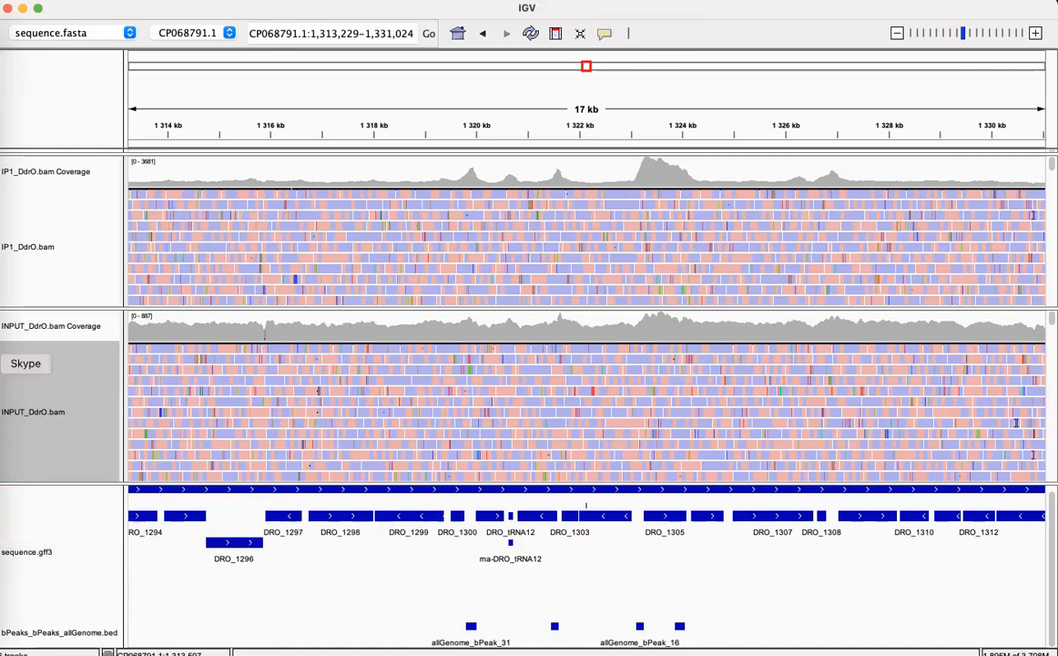
Step: Switch to bPeaks_peakLocation_inPromoters.txt and copy the peak name allGenome_bPeak_19 from its DRO_0423 row
left_click(23, 10)
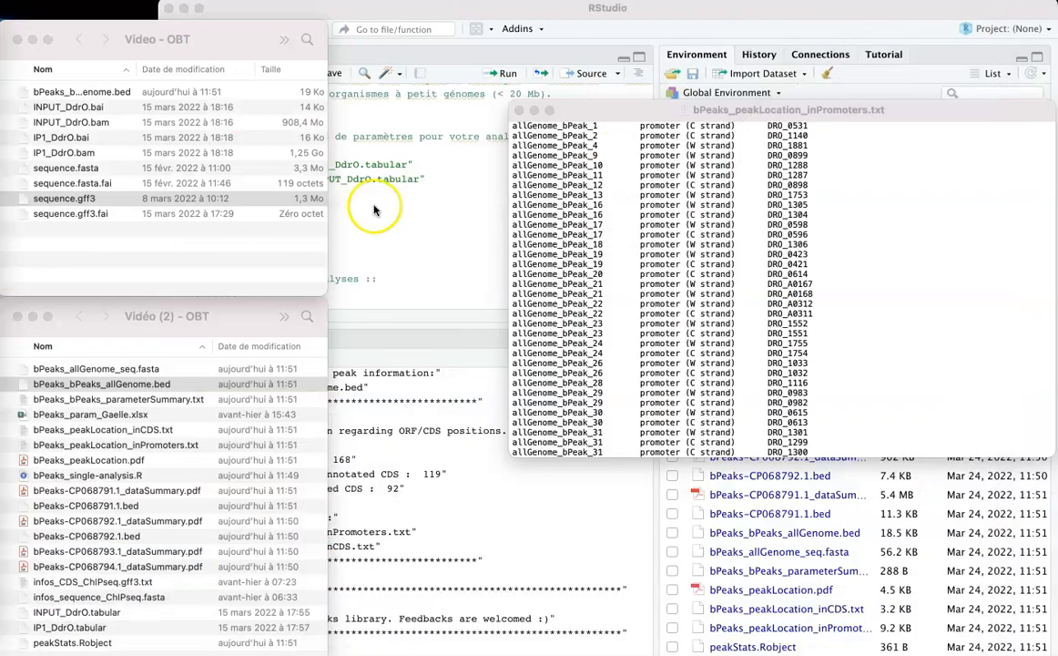
left_click(605, 266)
scroll(607, 268, "up", 2)
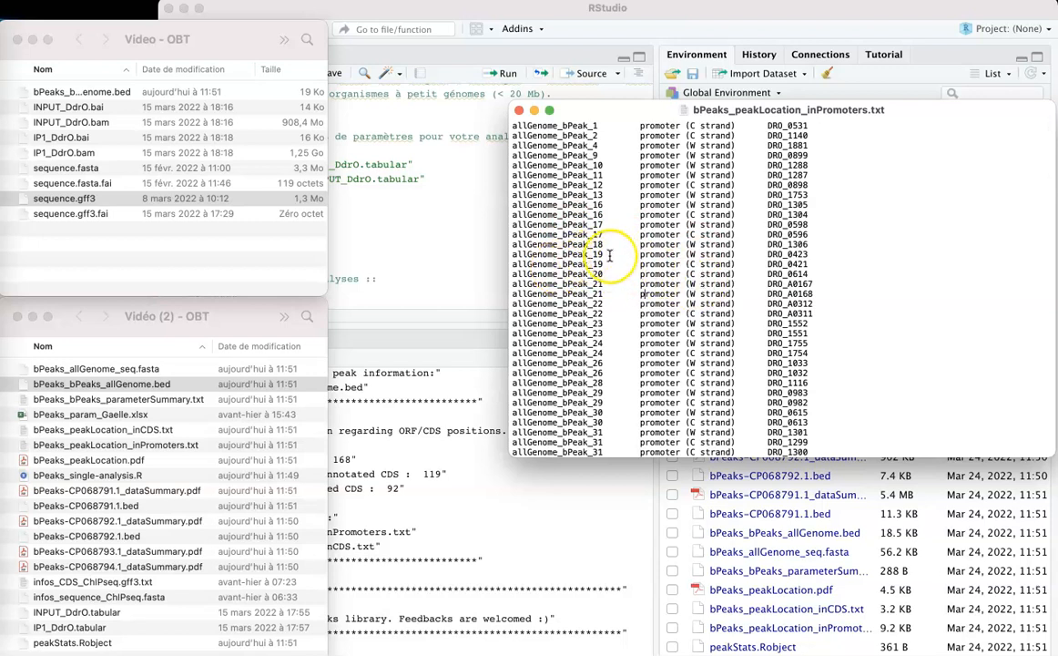
left_click_drag(512, 255, 819, 262)
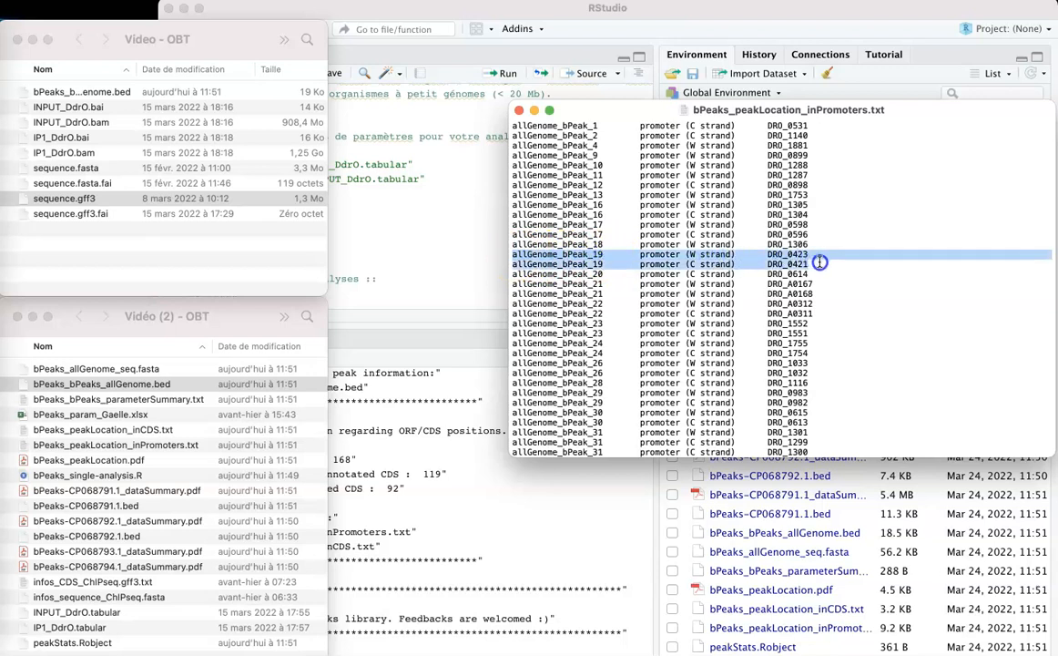
left_click(788, 254)
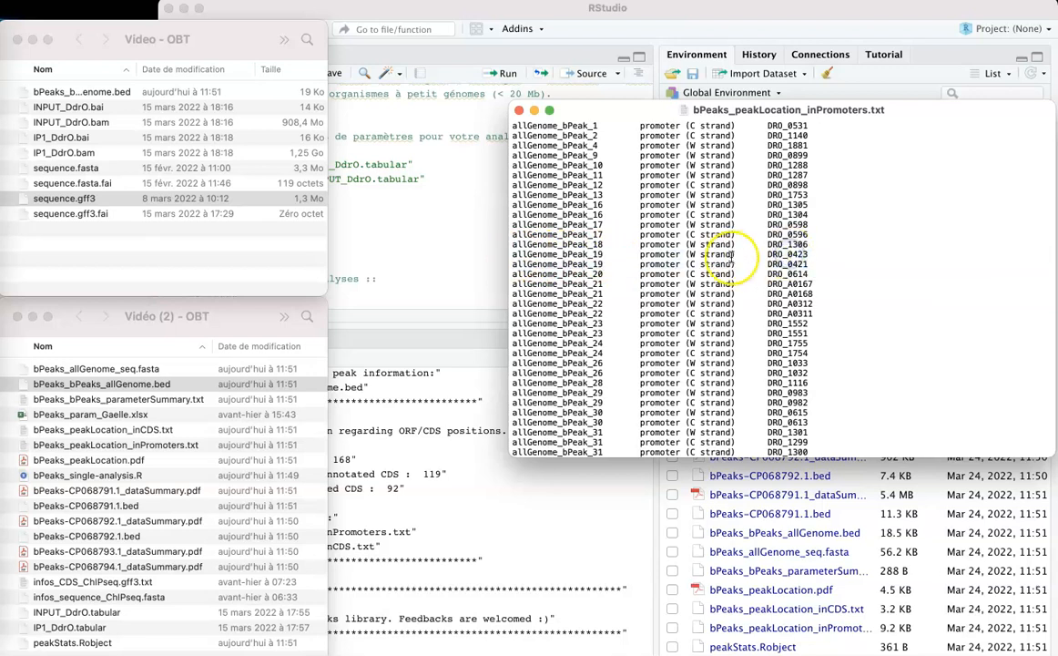
left_click_drag(609, 255, 502, 254)
key("super+c")
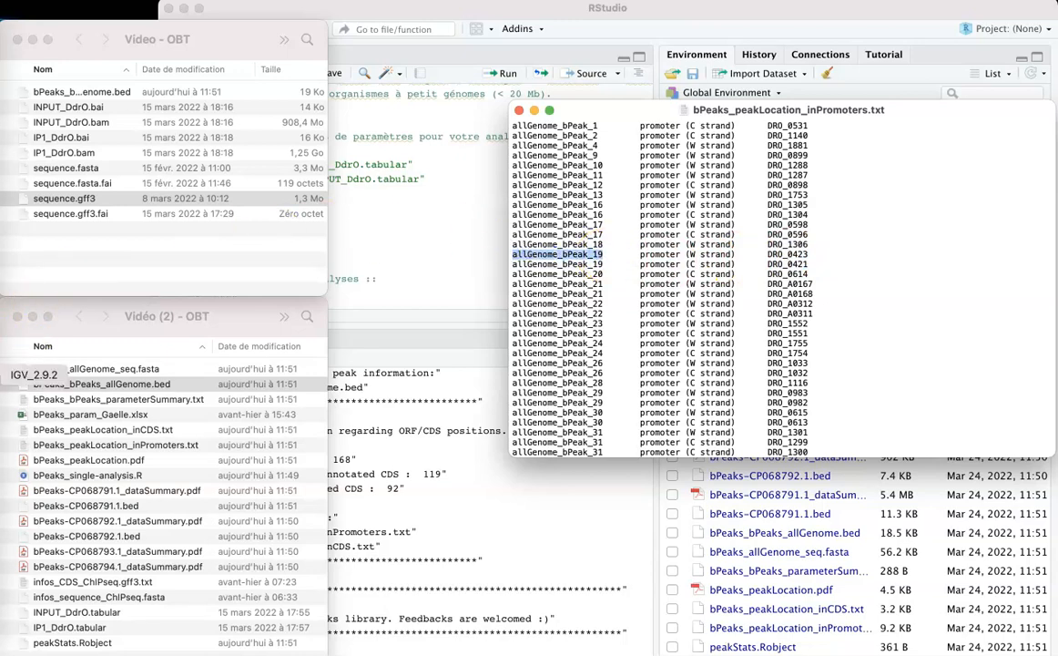
Step: Return to IGV and go to the locus of the copied peak, allGenome_bPeak_19
left_click(5, 376)
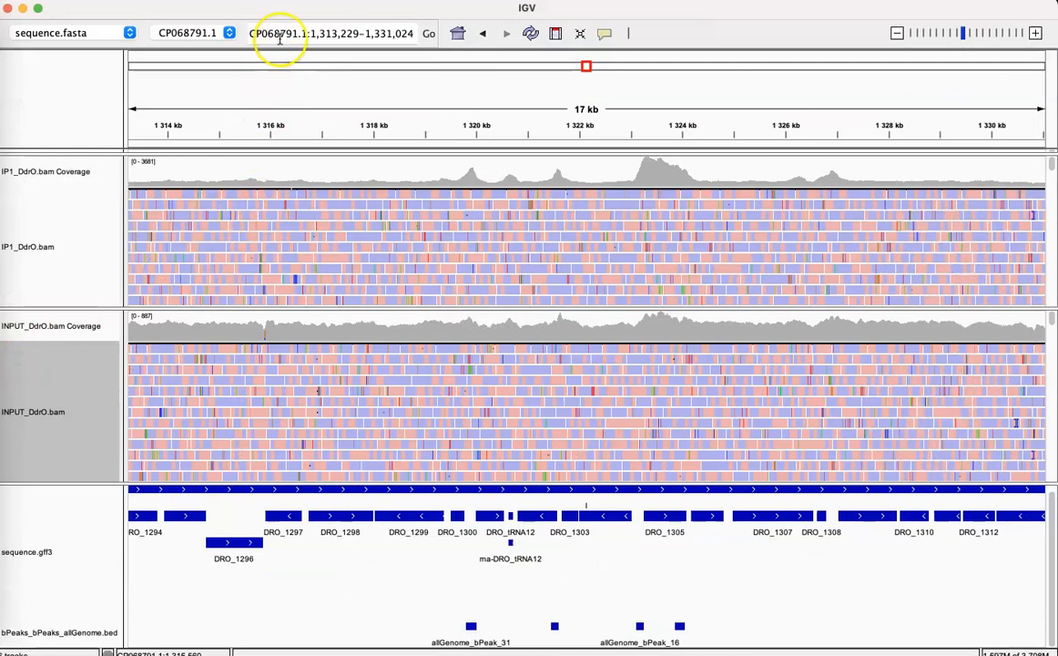
triple_click(281, 32)
key("BackSpace")
key("super+v")
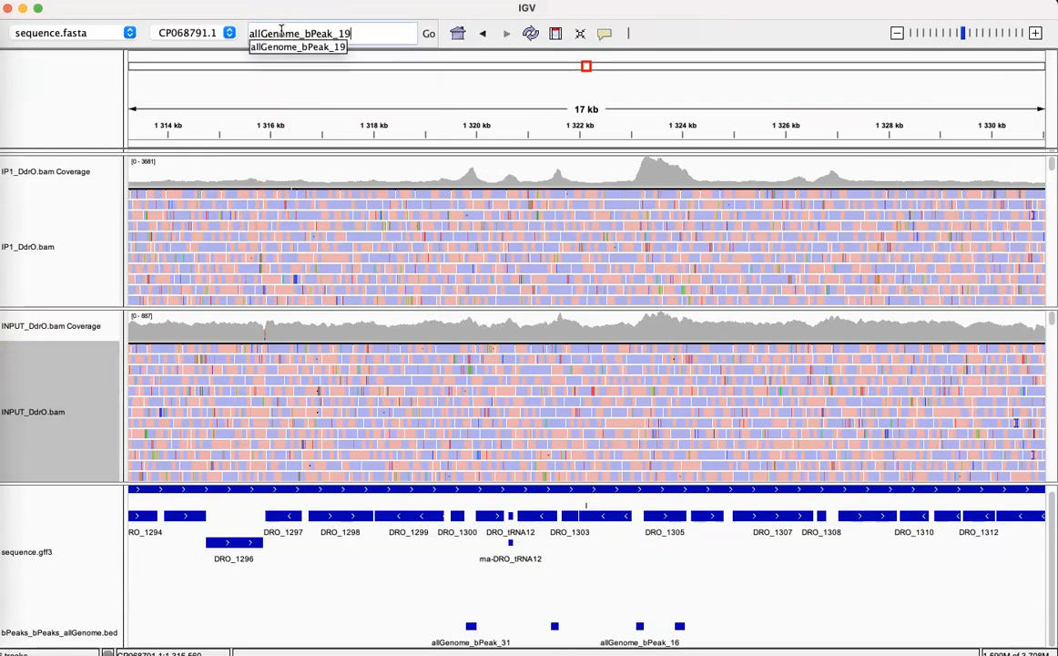
left_click(281, 46)
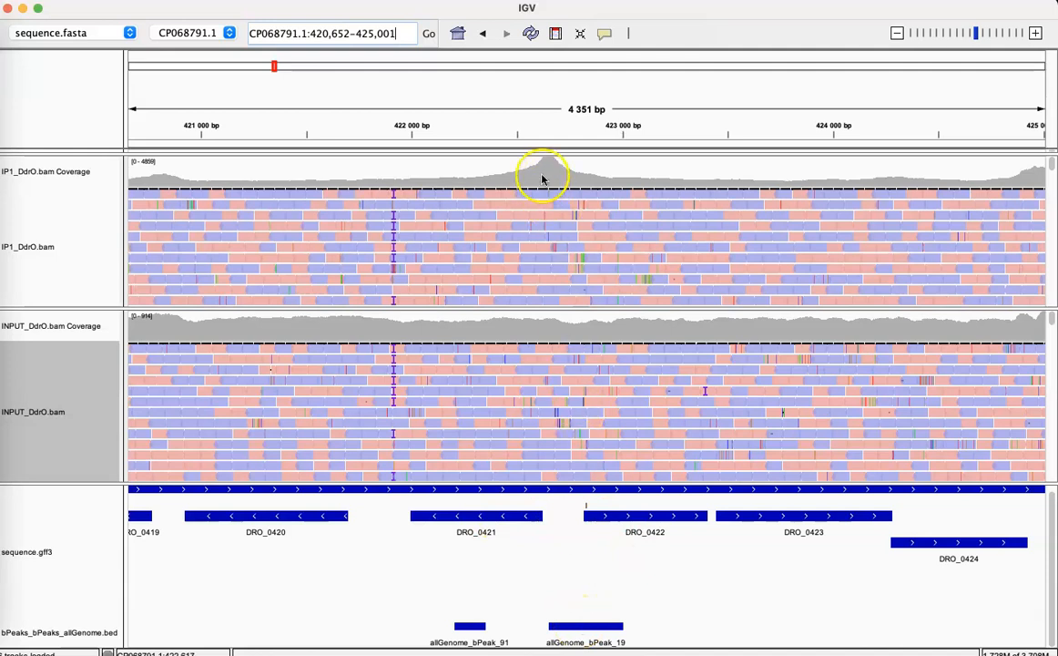
Step: Set the data range maximum of the IP1_DdrO.bam coverage track to 5000
right_click(133, 167)
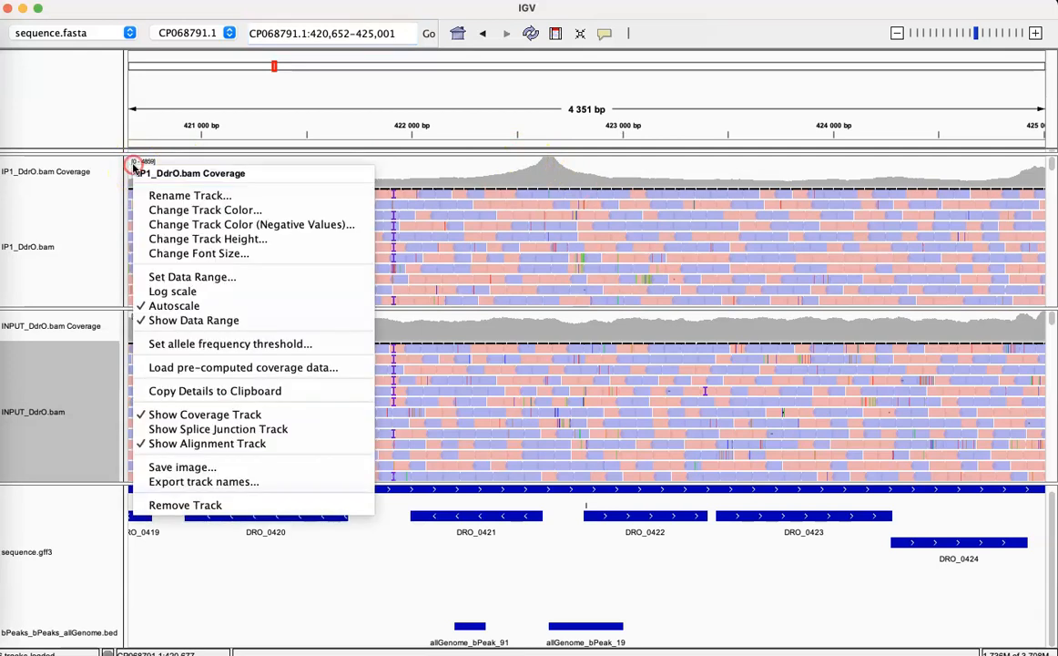
left_click(163, 277)
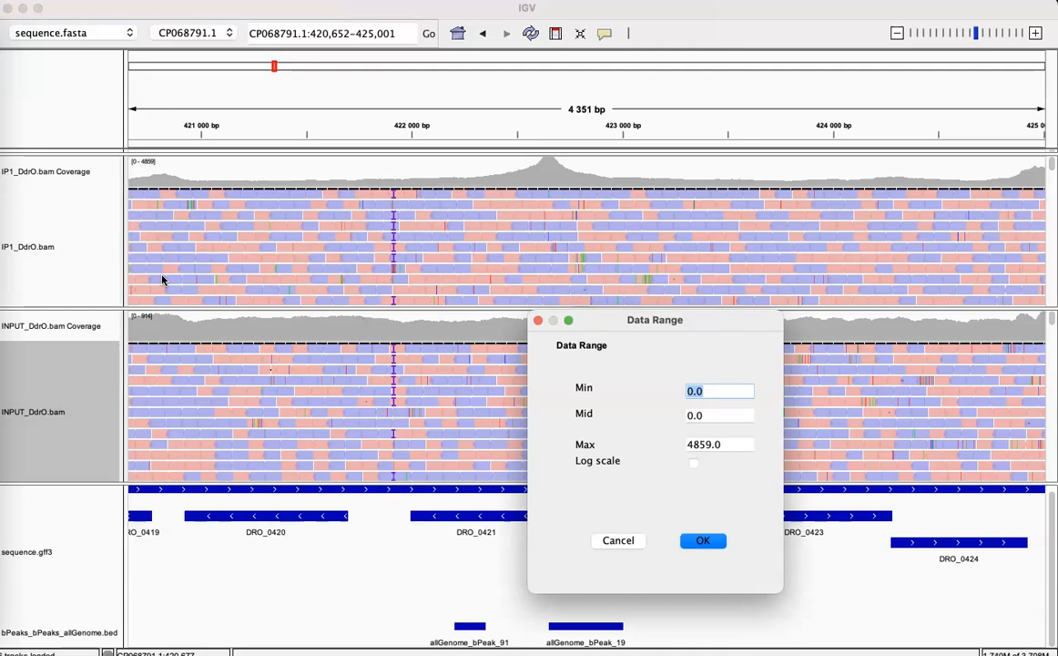
key("Tab")
key("Tab")
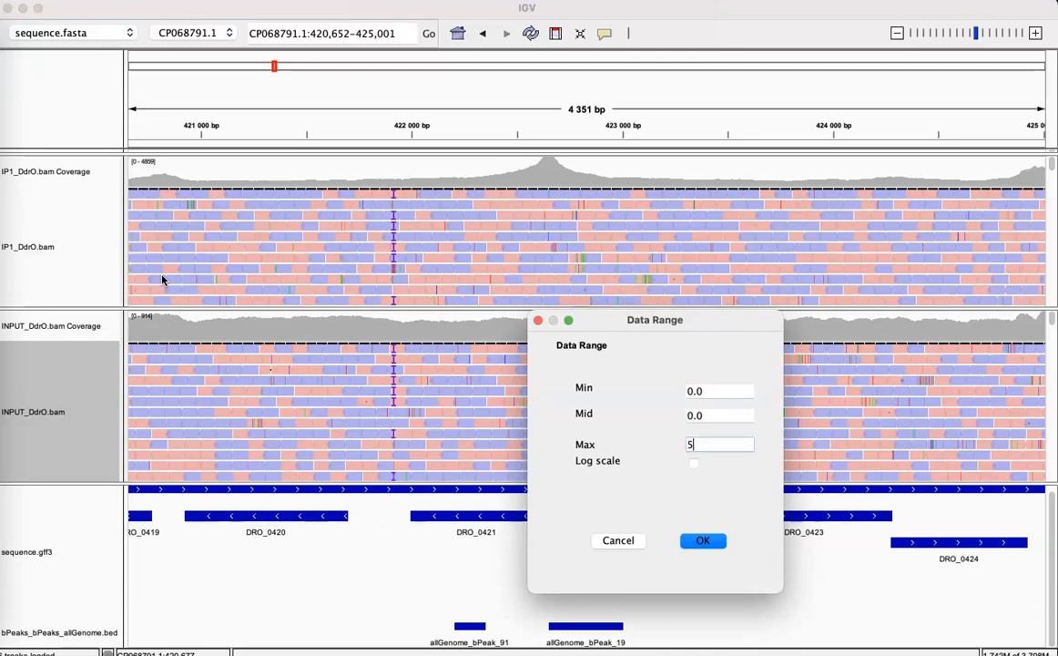
type("5000")
key("Return")
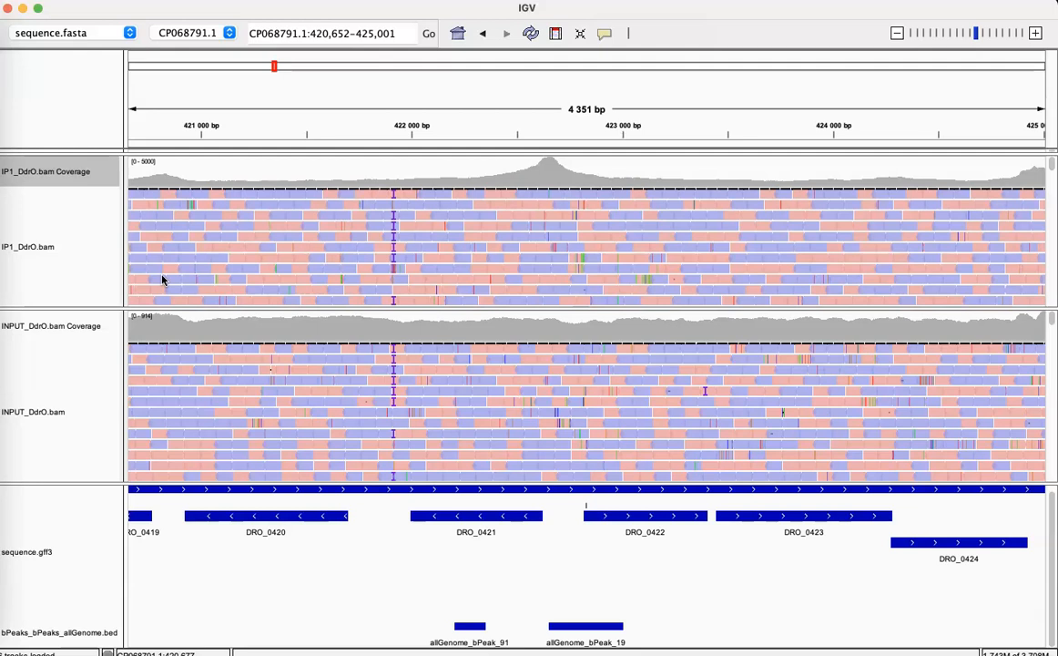
Step: Set the data range maximum of the INPUT_DdrO.bam coverage track to 5000
right_click(133, 319)
left_click(171, 421)
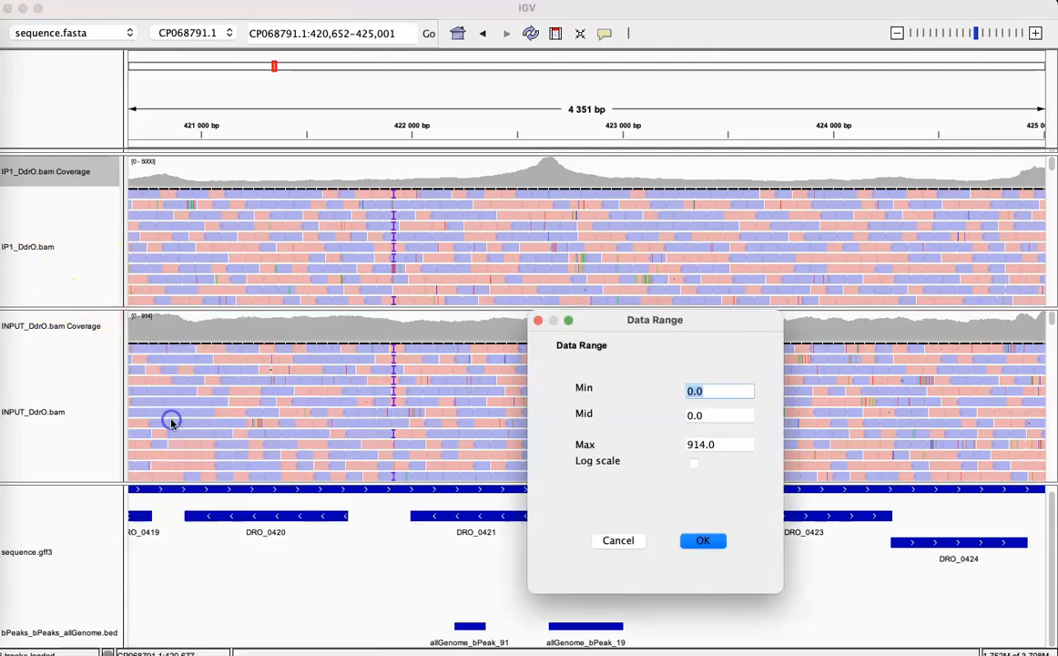
key("Tab")
key("Tab")
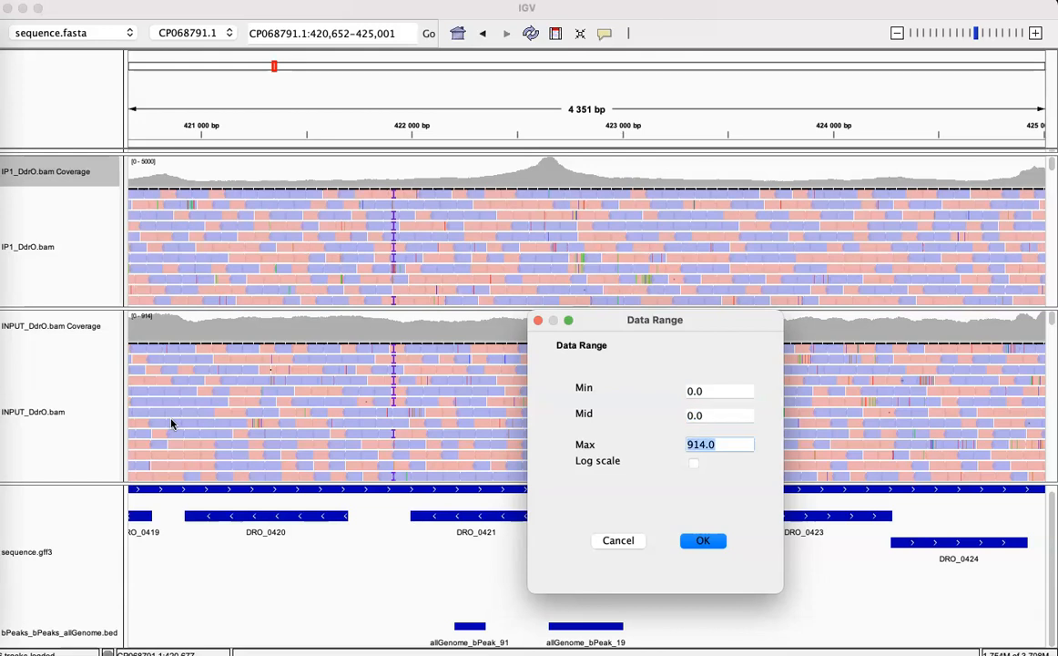
type("5000")
key("Return")
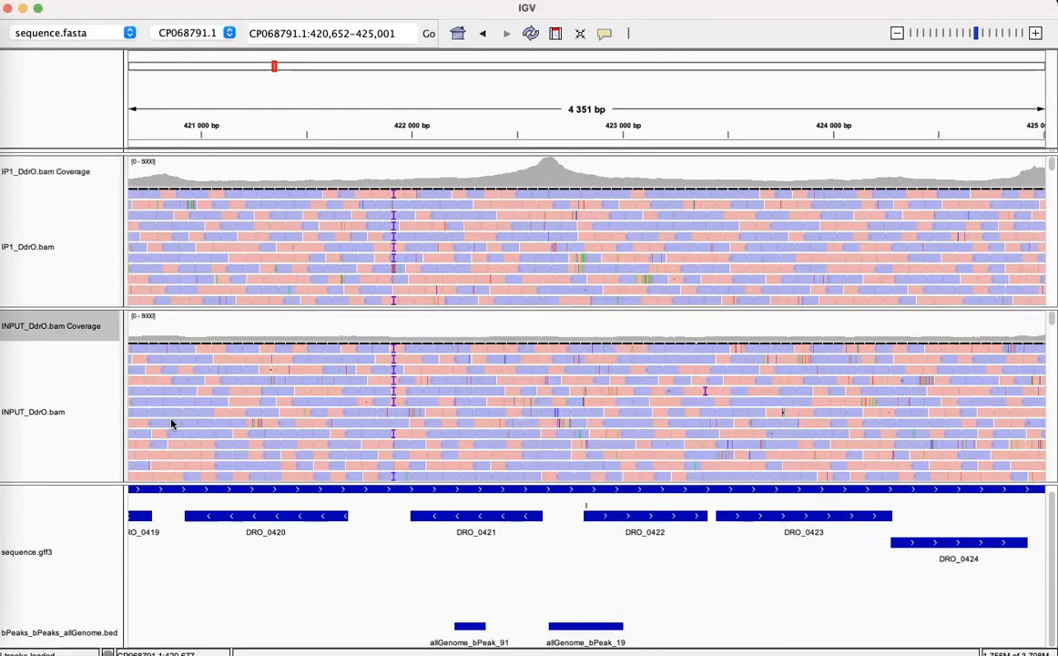